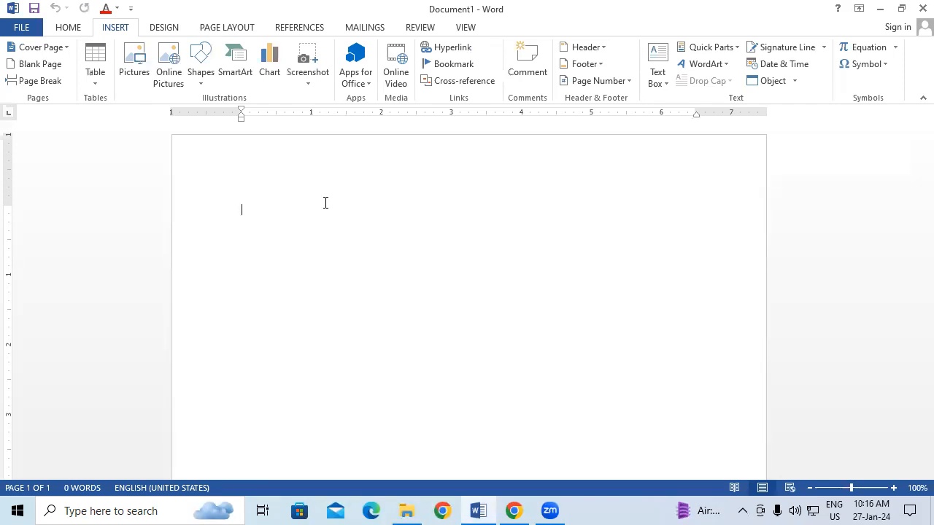
Generate 25 paragraphs of sample text in the blank document with =RAND(25)
type("=RAND")
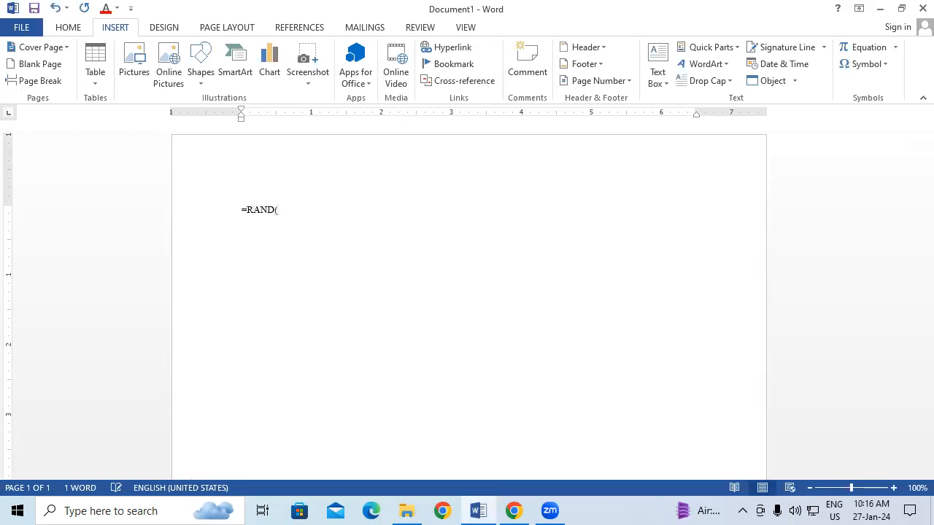
type("(25)")
key("Return")
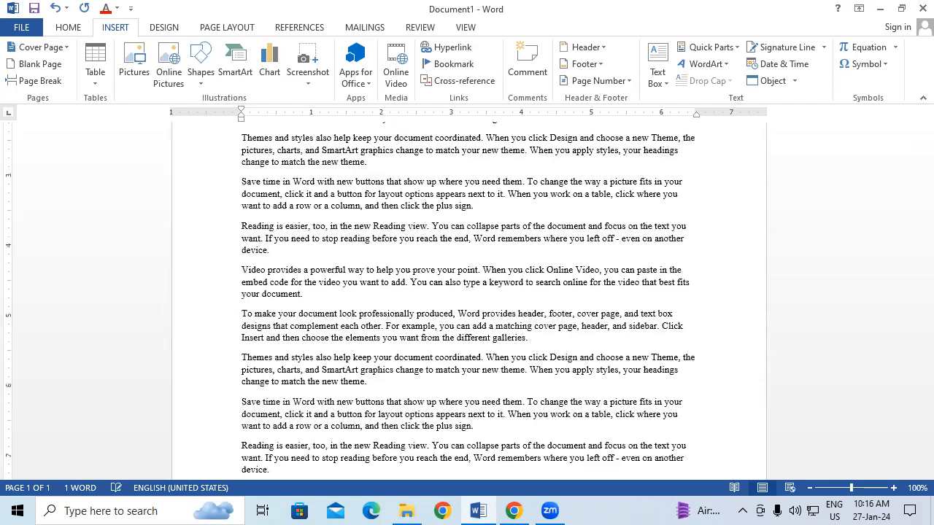
Enlarge all of the document's text to 18 pt and return to the first page
key("ctrl+a")
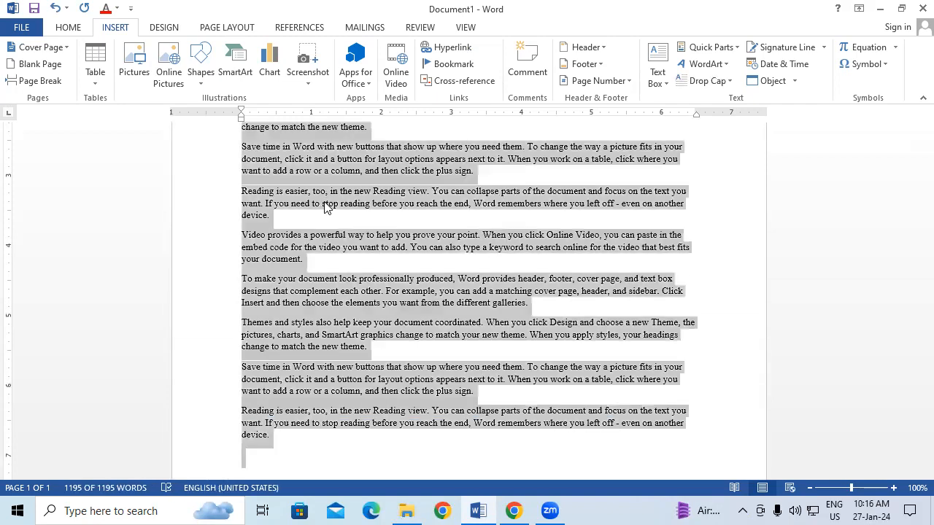
key("ctrl+shift+period")
key("ctrl+shift+period")
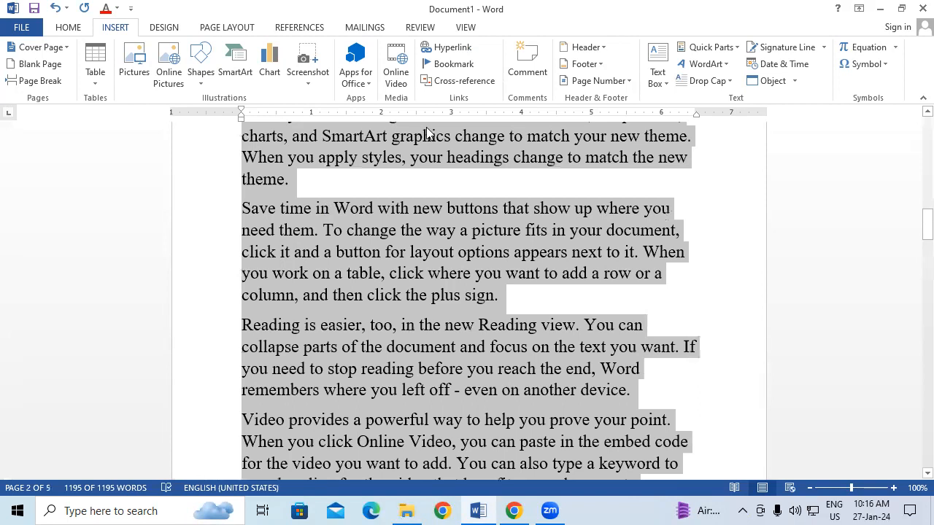
key("ctrl+shift+period")
scroll(550, 232, "up", 6)
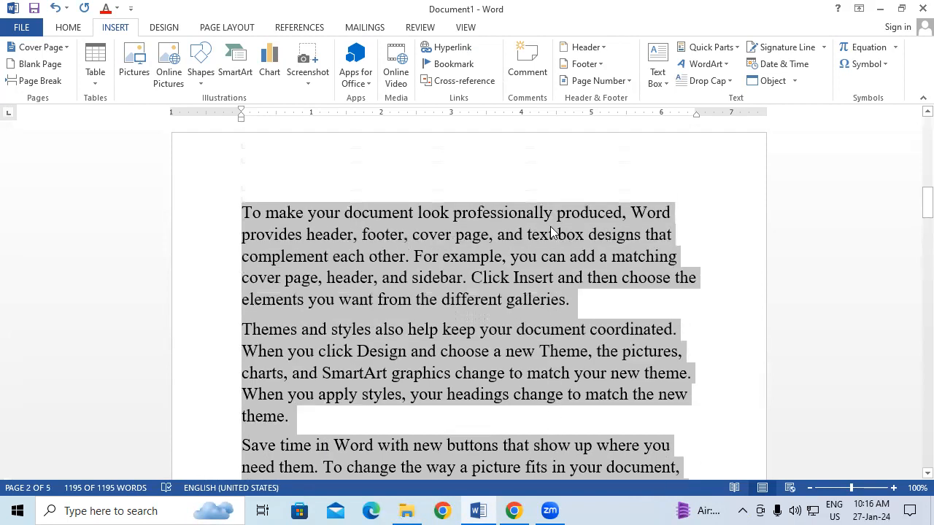
left_click_drag(928, 186, 927, 121)
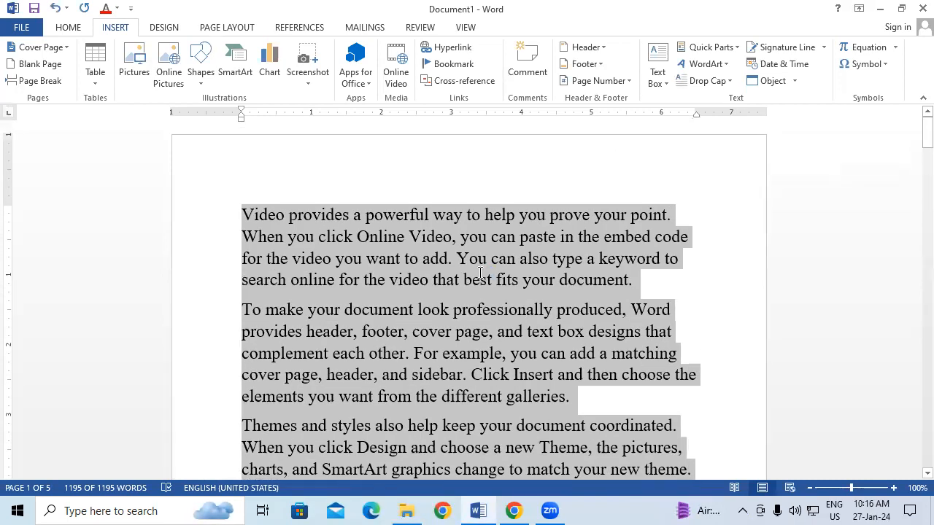
left_click(479, 272)
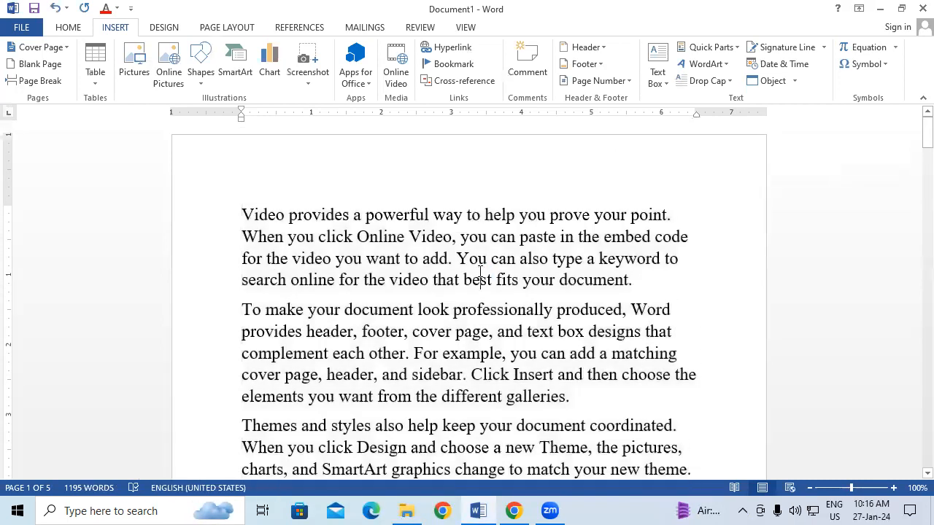
Add several blank lines after the second paragraph, which ends with "different galleries."
left_click(579, 390)
key("Return")
key("Return")
key("Return")
key("Return")
key("Return")
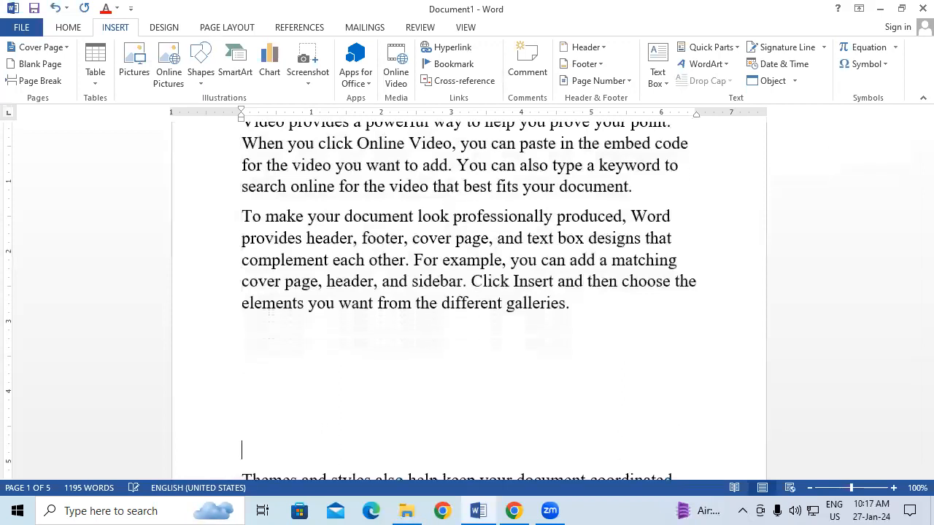
scroll(572, 362, "down", 1)
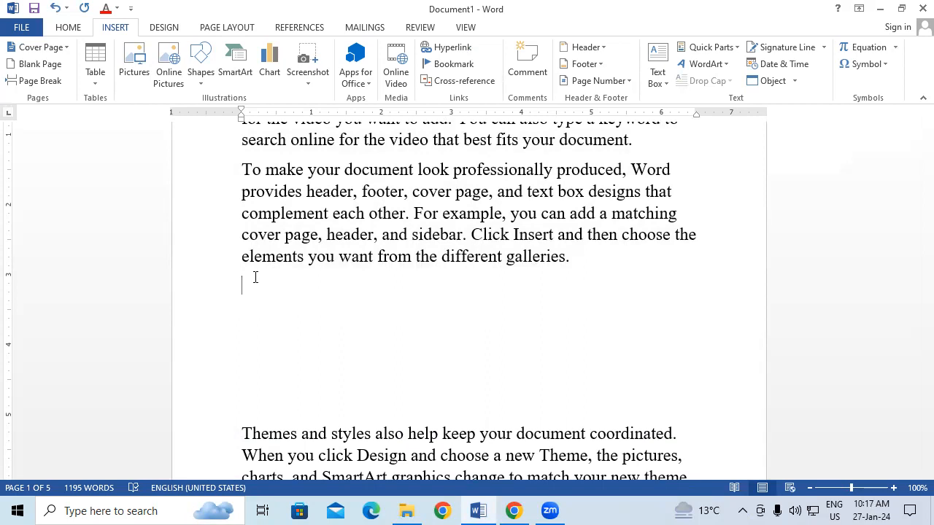
Insert a Simple Text Box in the blank space below the second paragraph and remove its placeholder text
left_click_drag(289, 172, 375, 235)
left_click(314, 344)
left_click(279, 295)
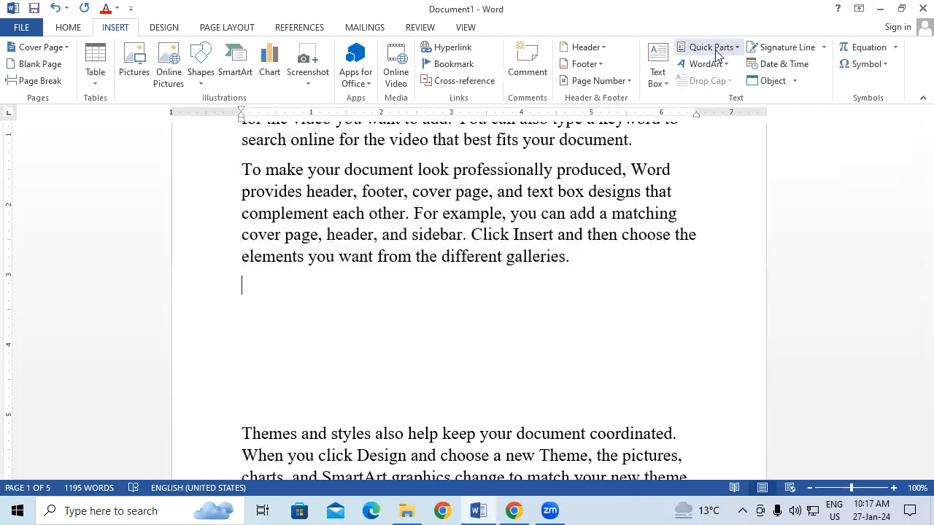
left_click(657, 78)
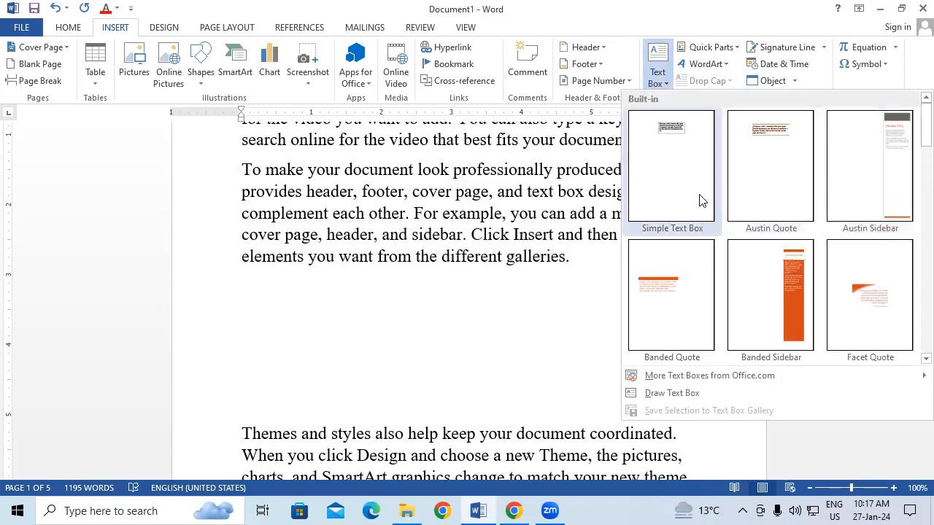
left_click(659, 153)
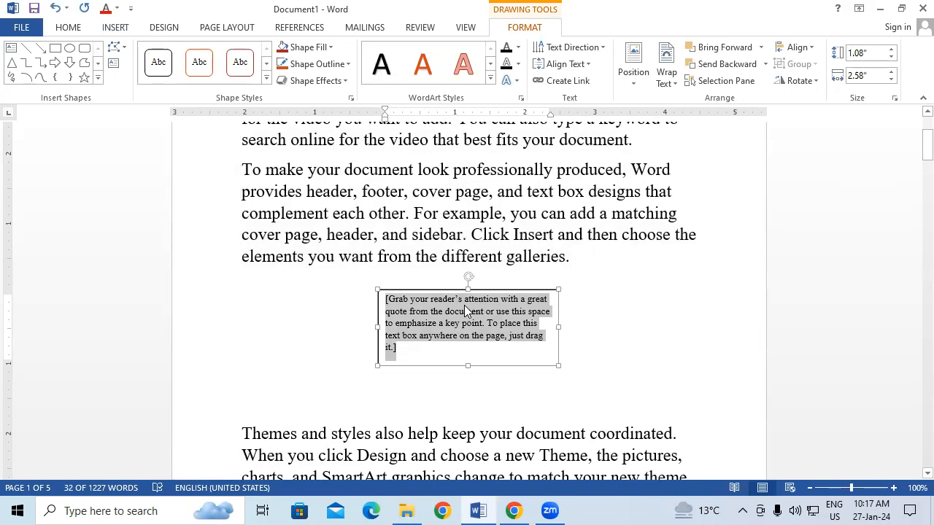
key("Delete")
Copy the second paragraph's first two lines, "To make your document look" through "text box designs that", into the empty text box
left_click_drag(241, 169, 711, 197)
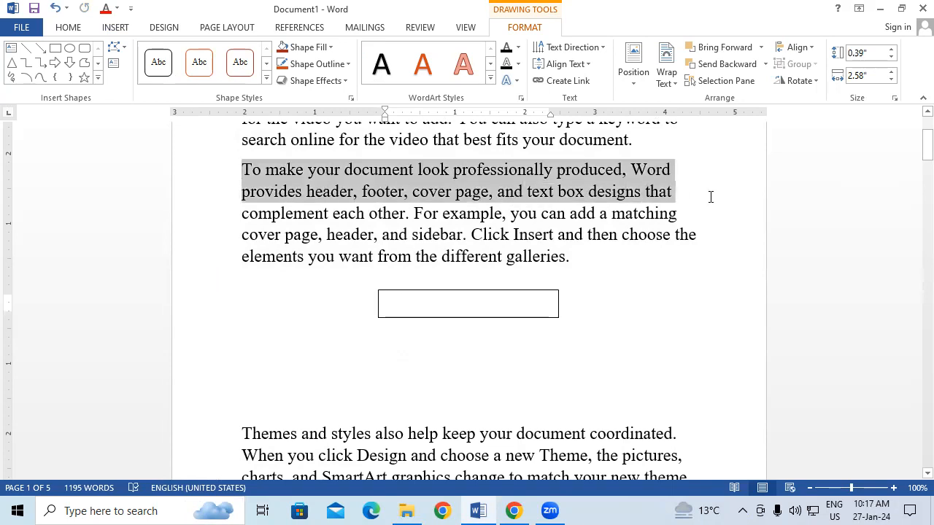
right_click(502, 173)
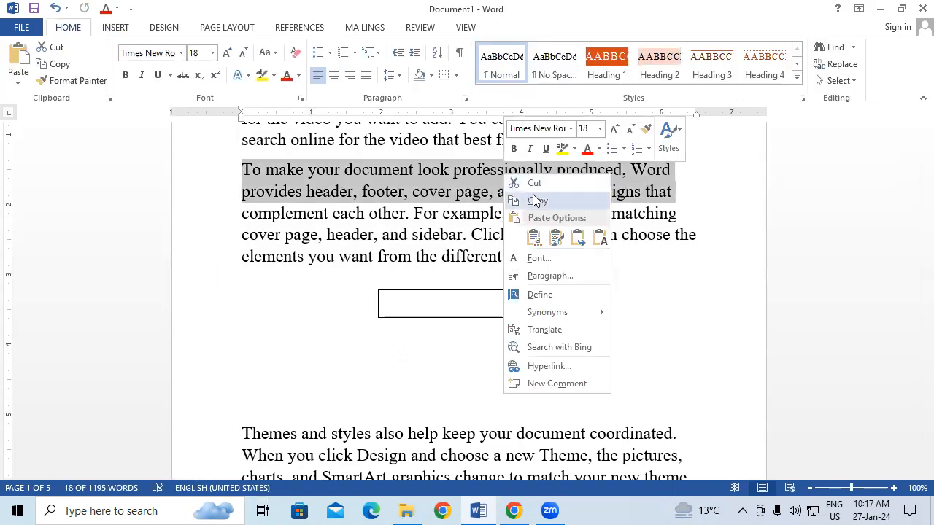
left_click(538, 201)
left_click(422, 304)
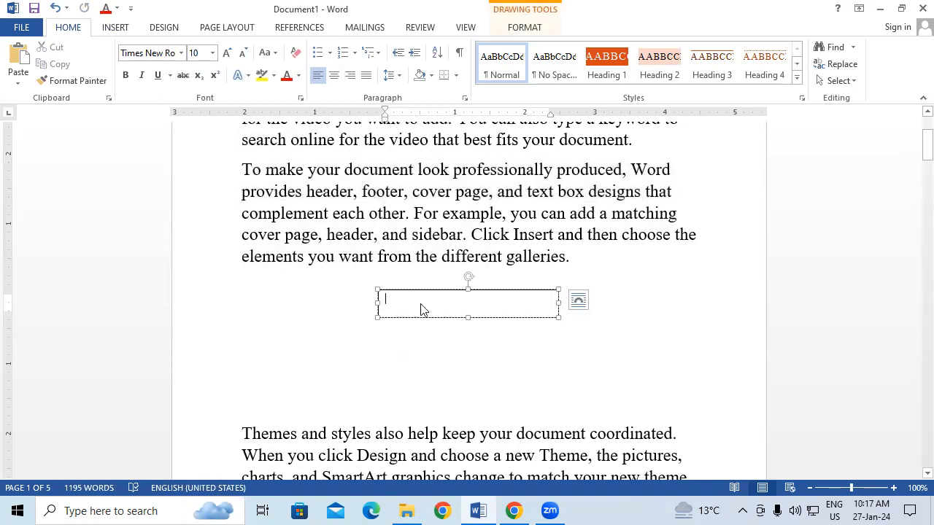
key("ctrl+v")
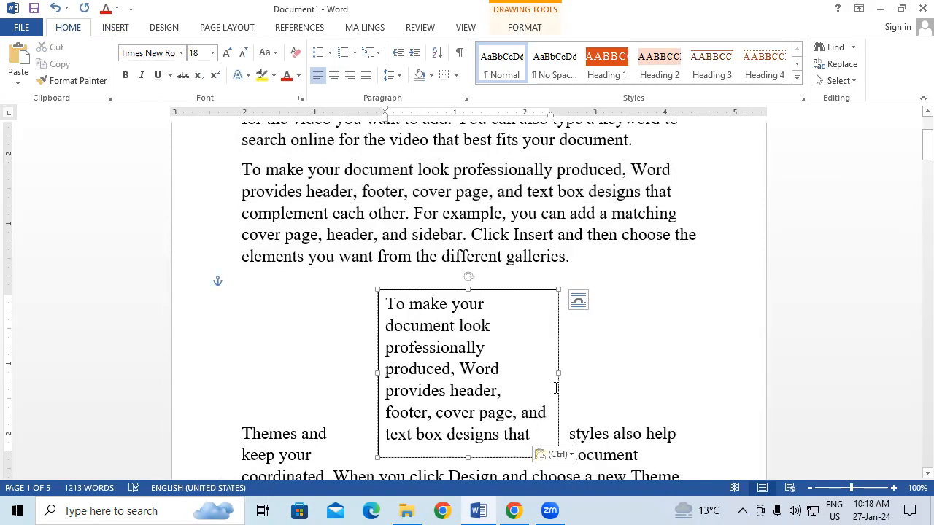
Widen the text box to about 3.19" and fill it with yellow
left_click_drag(558, 372, 600, 370)
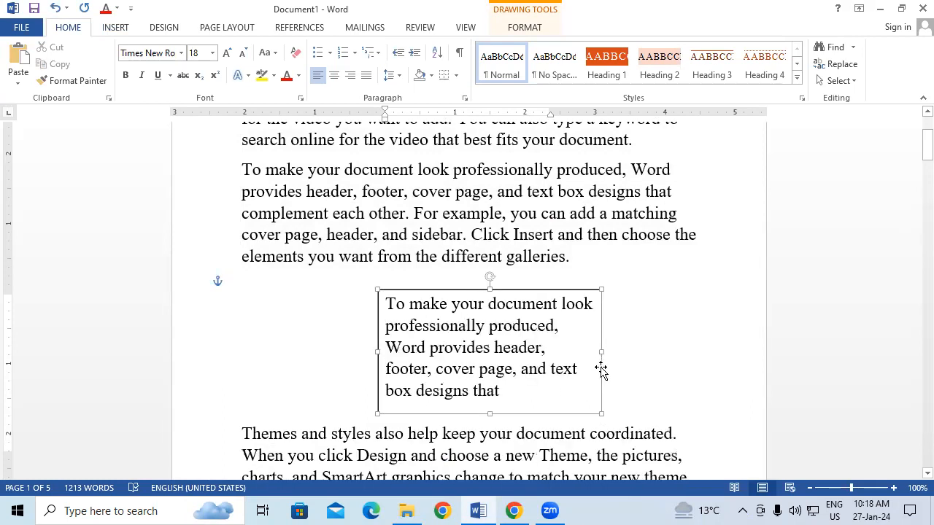
left_click(531, 29)
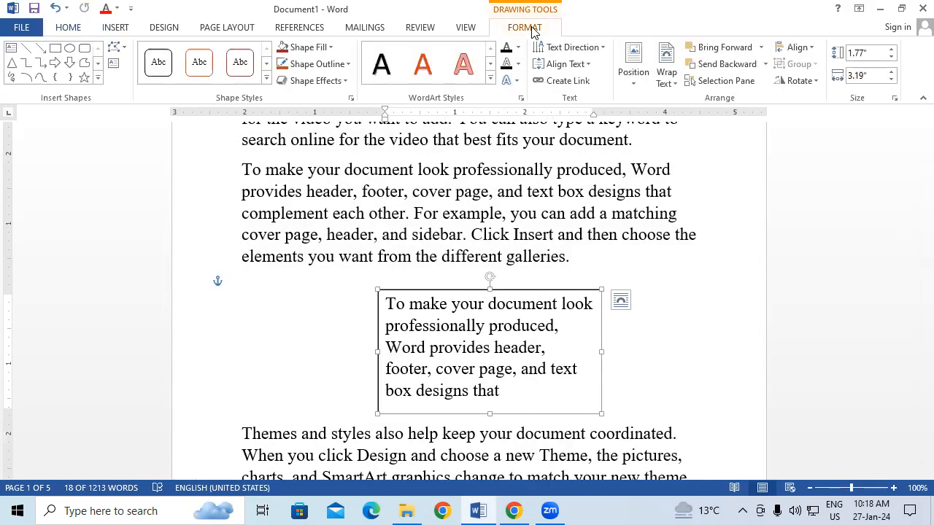
left_click(307, 47)
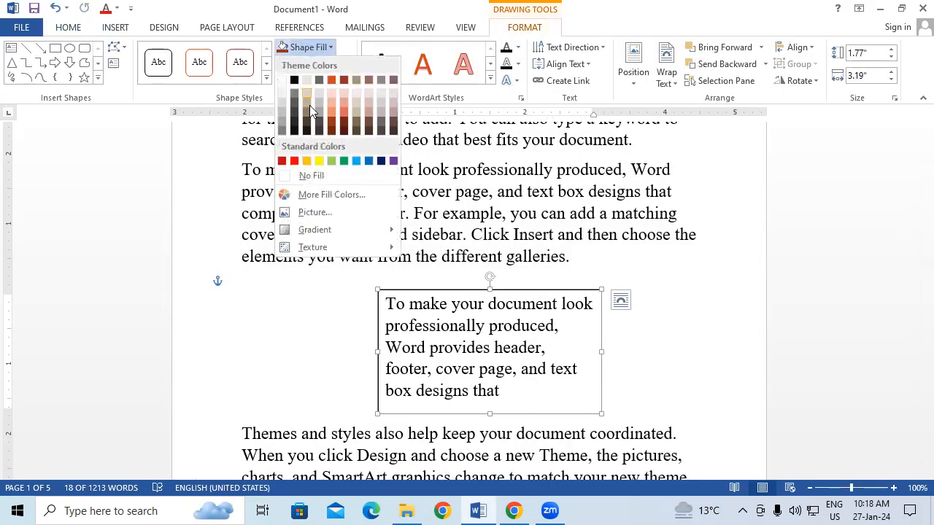
left_click(318, 161)
left_click(652, 211)
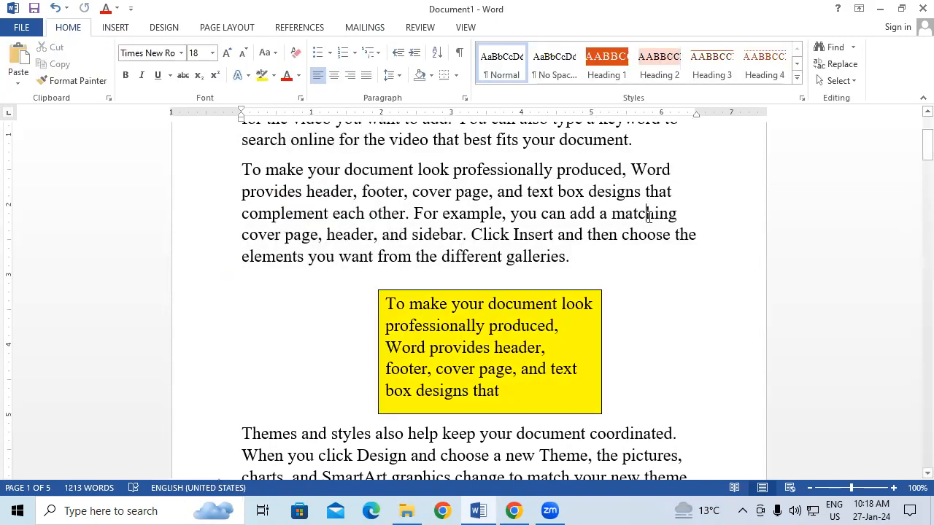
Move the yellow text box left and slightly up, directly beneath the second paragraph
scroll(650, 217, "down", 1)
scroll(648, 215, "up", 1)
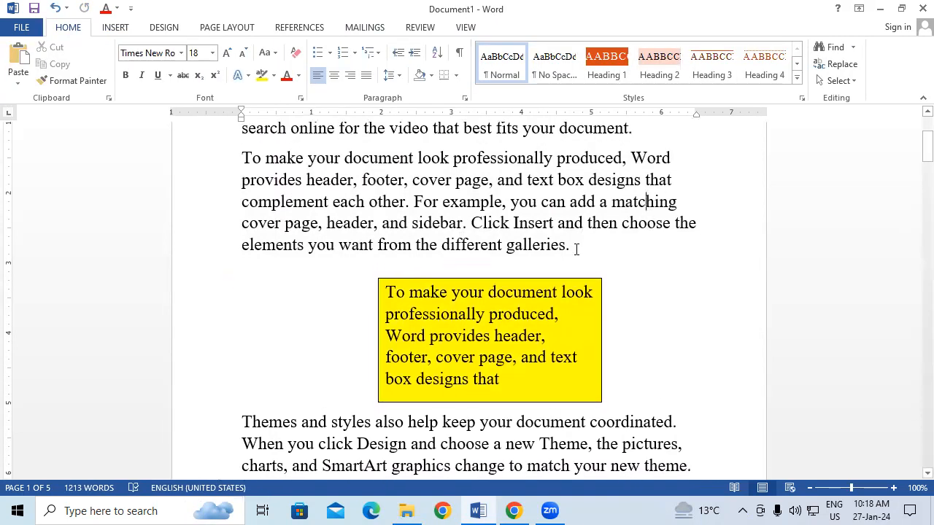
left_click(565, 279)
left_click_drag(564, 277, 511, 270)
left_click(618, 267)
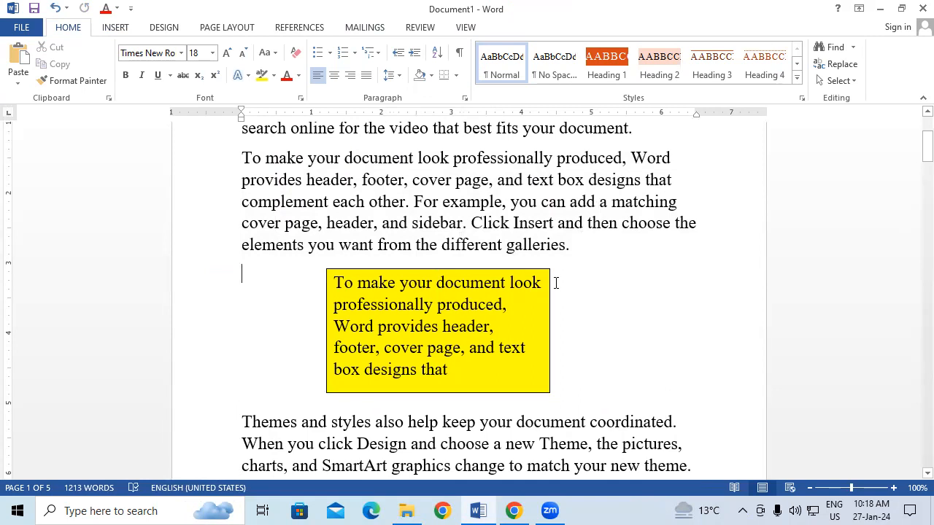
Compare the second paragraph's body text with the copied text inside the yellow text box
left_click_drag(346, 183, 502, 201)
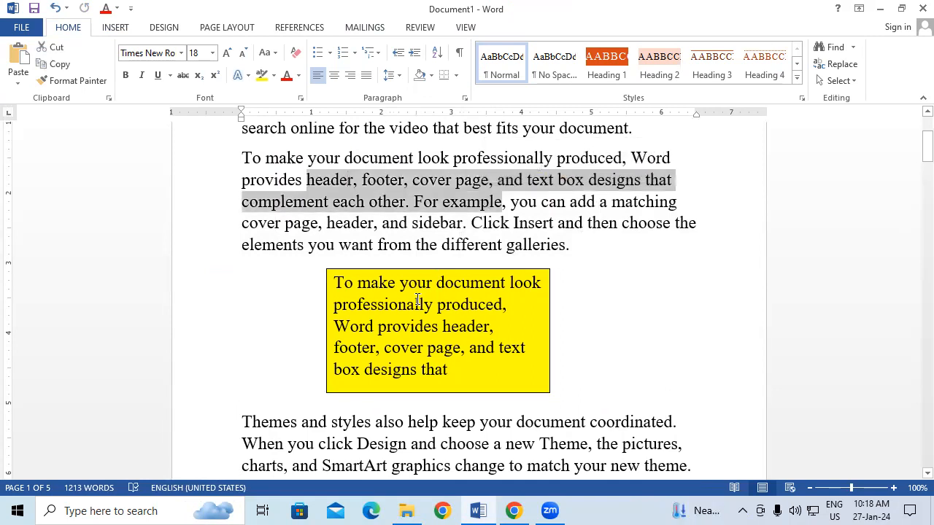
left_click_drag(385, 302, 440, 328)
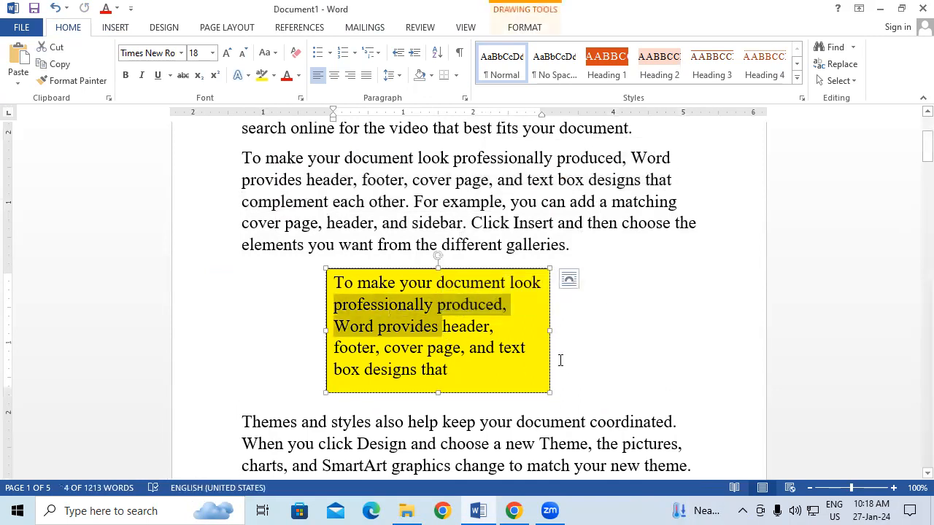
left_click(702, 332)
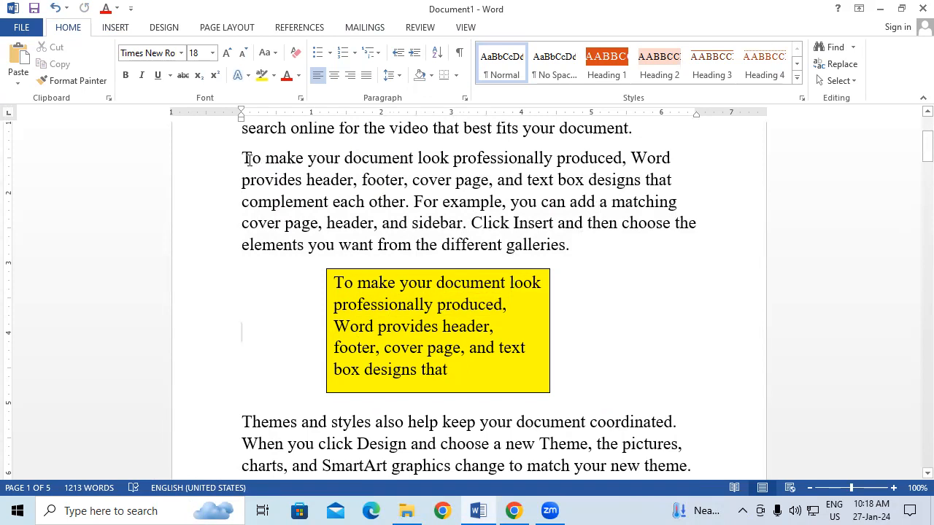
left_click_drag(243, 157, 571, 209)
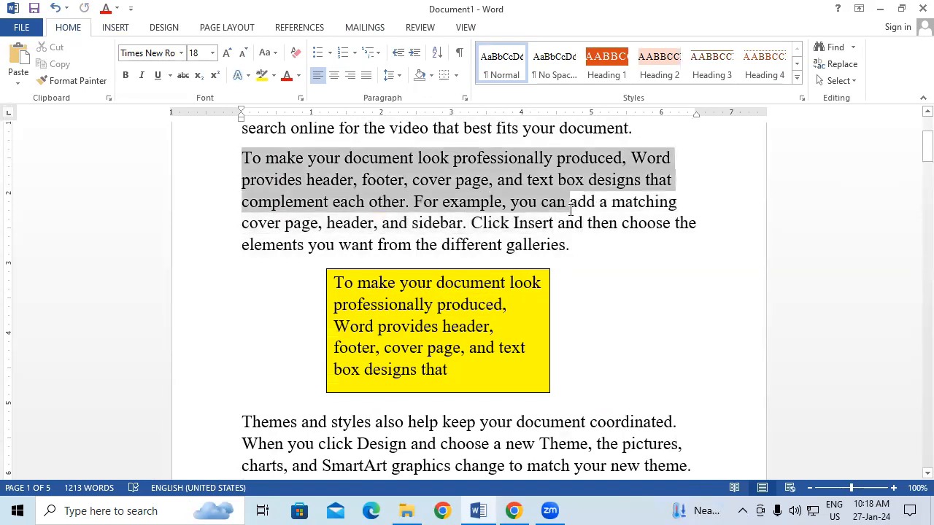
left_click(589, 290)
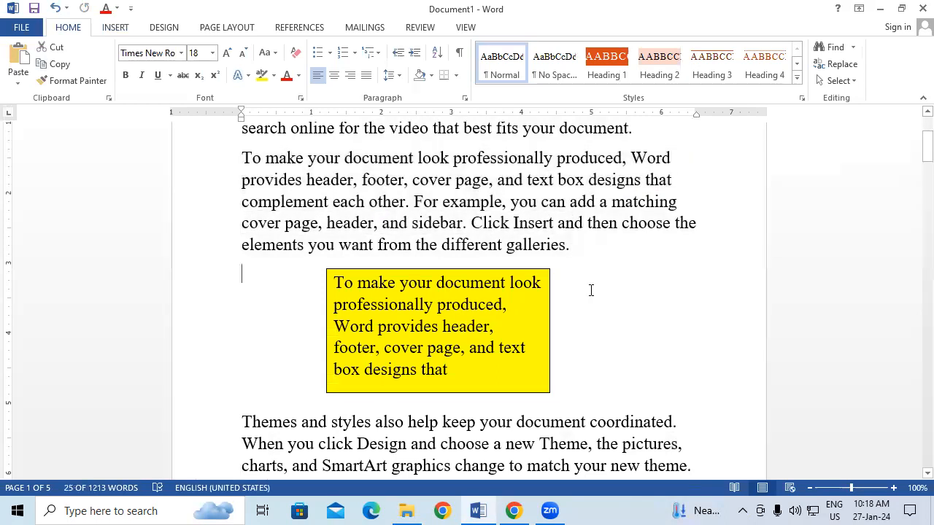
left_click(344, 285)
left_click_drag(336, 283, 457, 370)
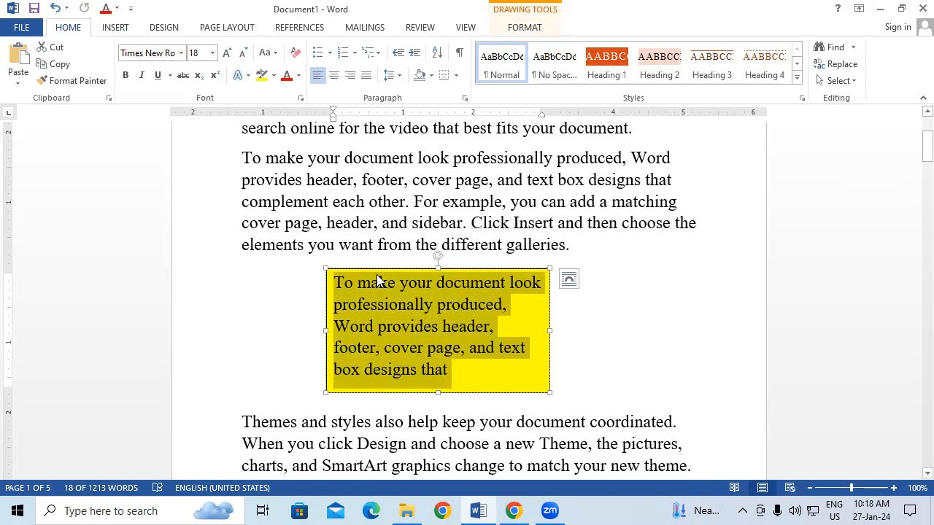
left_click(642, 325)
left_click(479, 263)
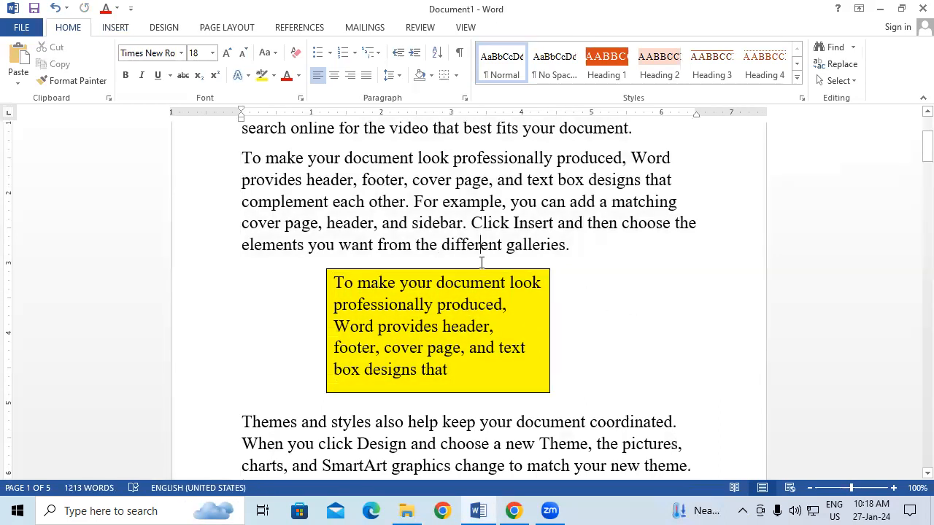
Move the yellow text box to the upper-left of the first paragraph so that the text wraps along its right side
left_click(502, 268)
mouse_move(503, 263)
left_mouse_down()
mouse_move(481, 146)
mouse_move(532, 65)
mouse_move(701, 175)
mouse_move(728, 235)
left_mouse_up()
left_click_drag(620, 285, 514, 210)
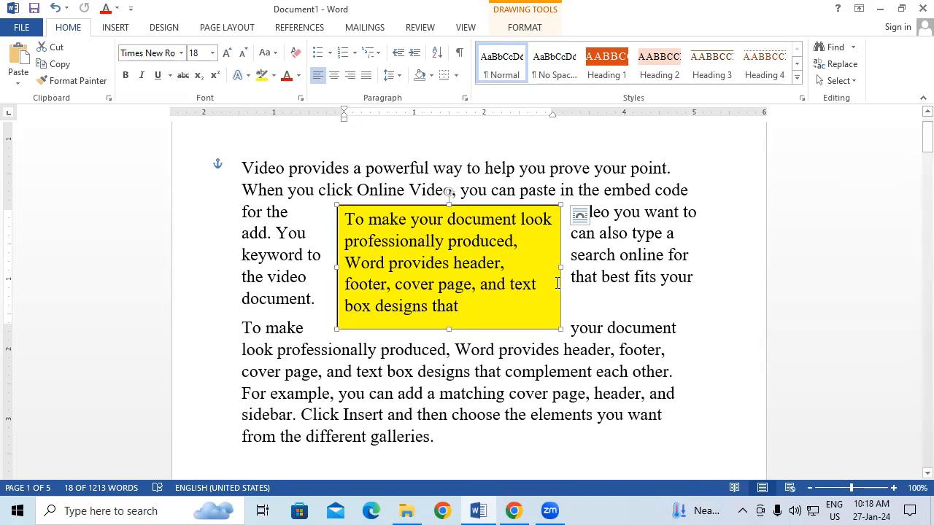
left_click_drag(558, 295, 480, 252)
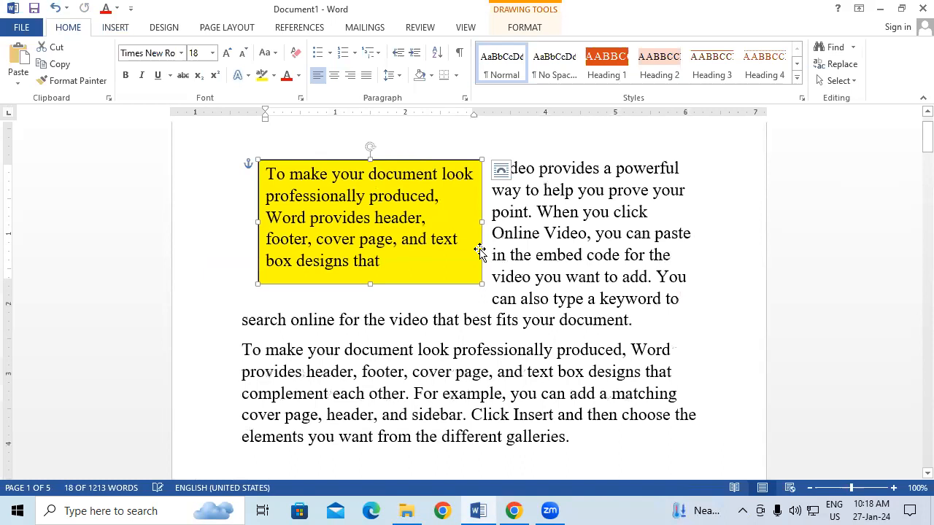
Add several blank lines after the first paragraph, which ends with "best fits your document."
left_click(642, 320)
key("Return")
key("Return")
key("Return")
key("Return")
key("Return")
key("Return")
key("Return")
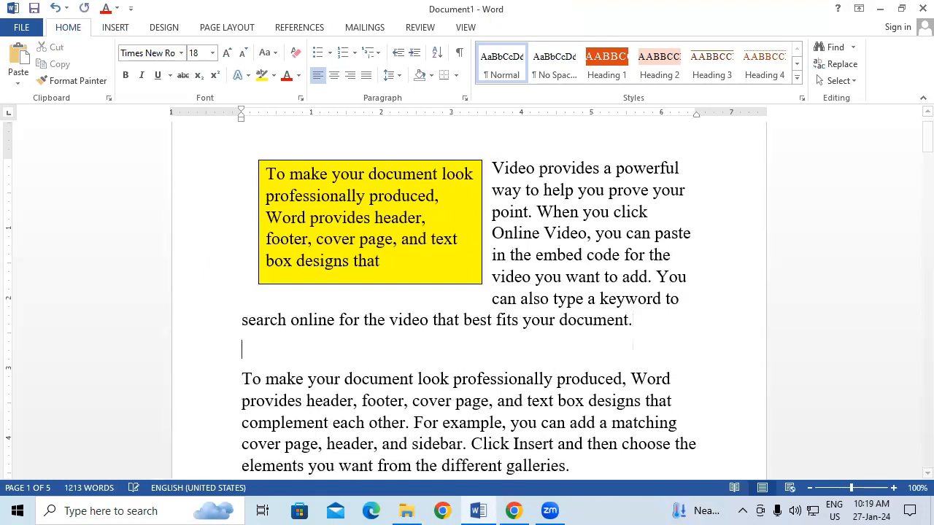
key("Return")
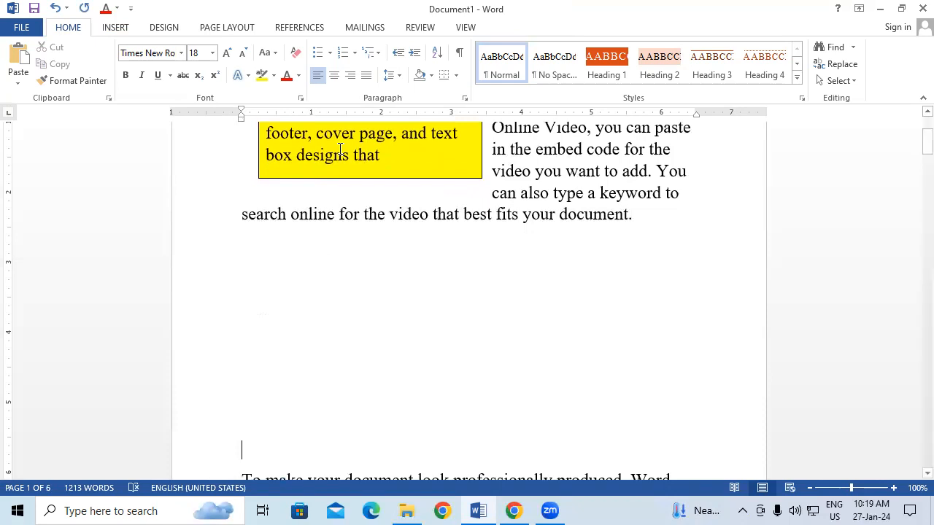
Draw a text box about 2.27" high and 6.57" wide in the blank space below the first paragraph
left_click(116, 29)
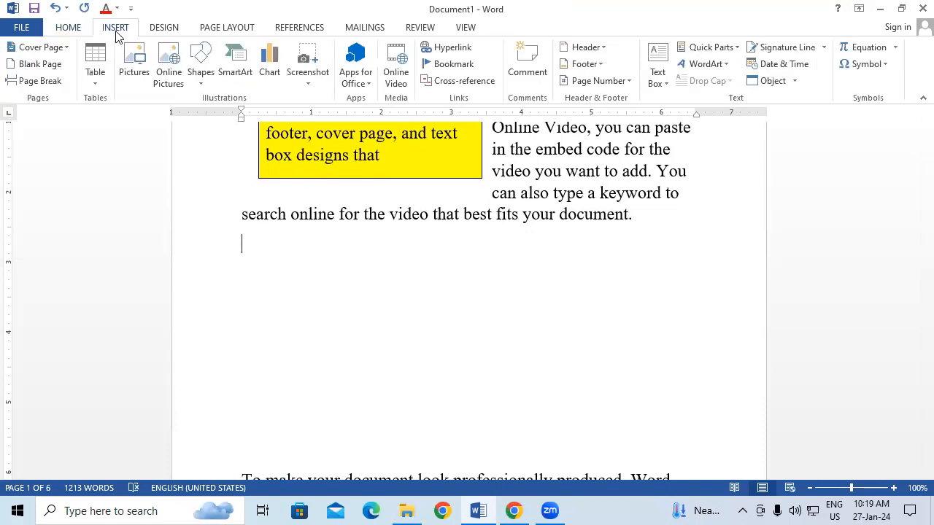
left_click(659, 71)
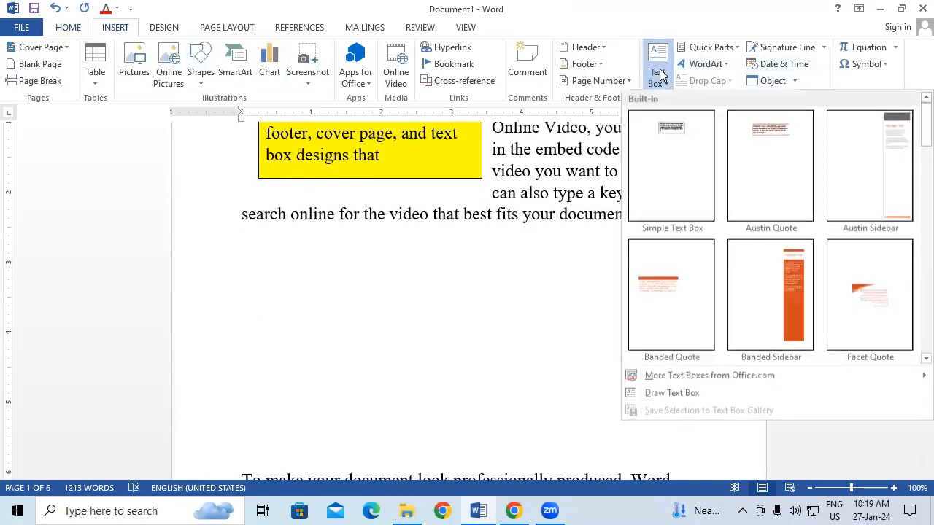
left_click(692, 393)
mouse_move(229, 262)
left_mouse_down()
mouse_move(402, 344)
mouse_move(674, 407)
mouse_move(690, 420)
left_mouse_up()
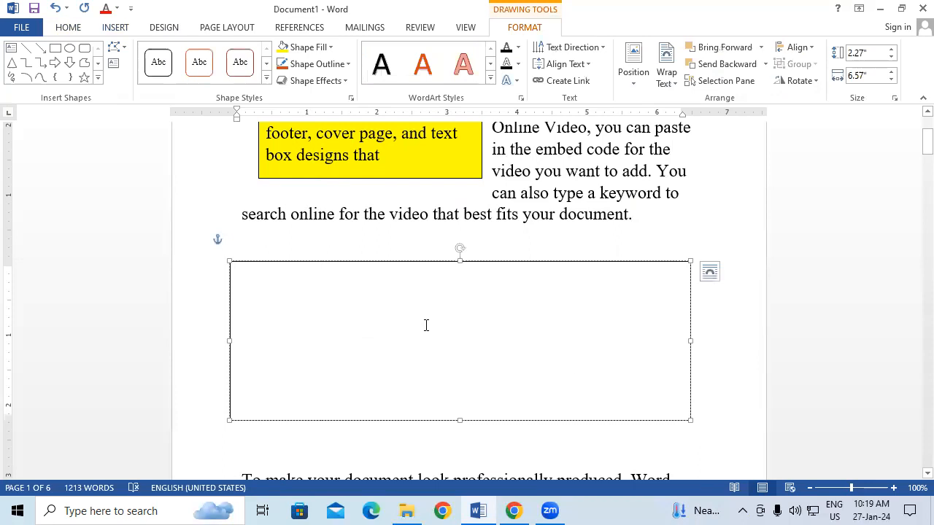
Paste the copied text into the new text box and shrink the box to about 1.12" high by 6.1" wide
scroll(524, 328, "up", 1)
scroll(524, 329, "up", 1)
scroll(524, 328, "down", 2)
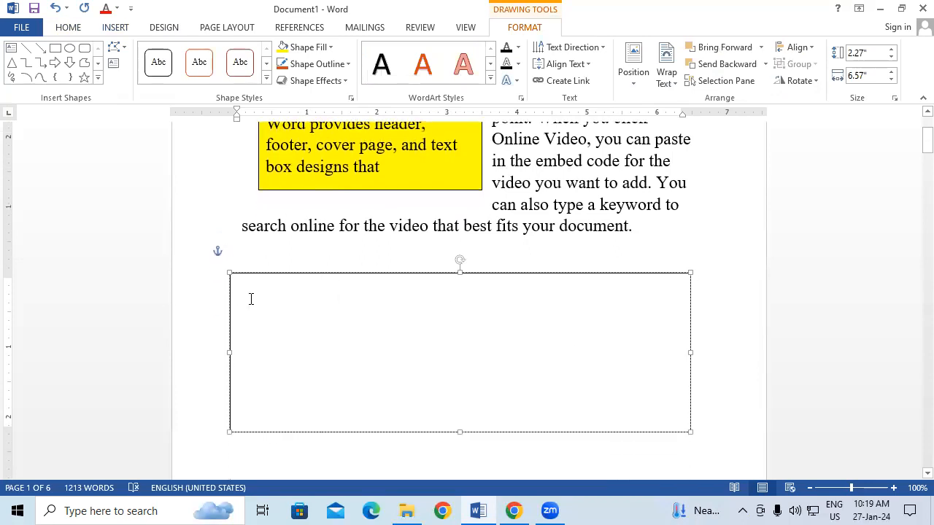
right_click(252, 294)
left_click(284, 143)
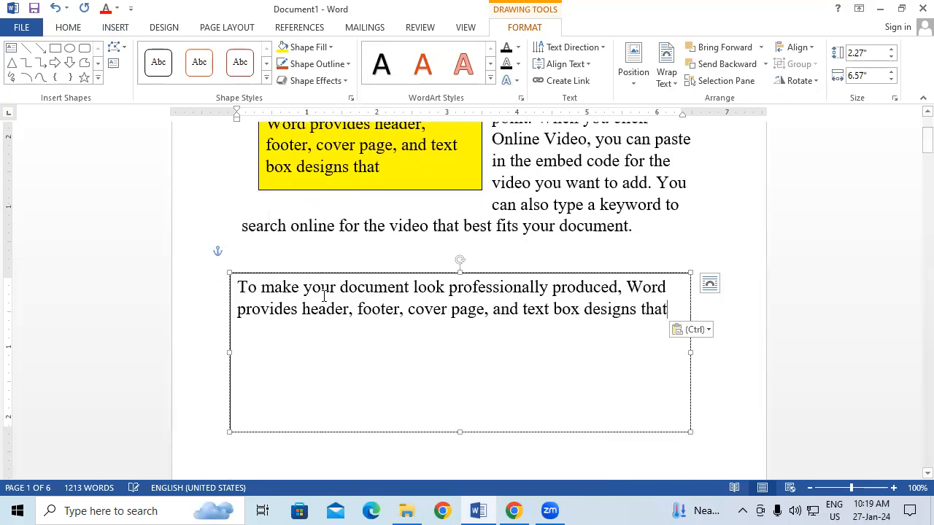
left_click_drag(690, 429, 656, 351)
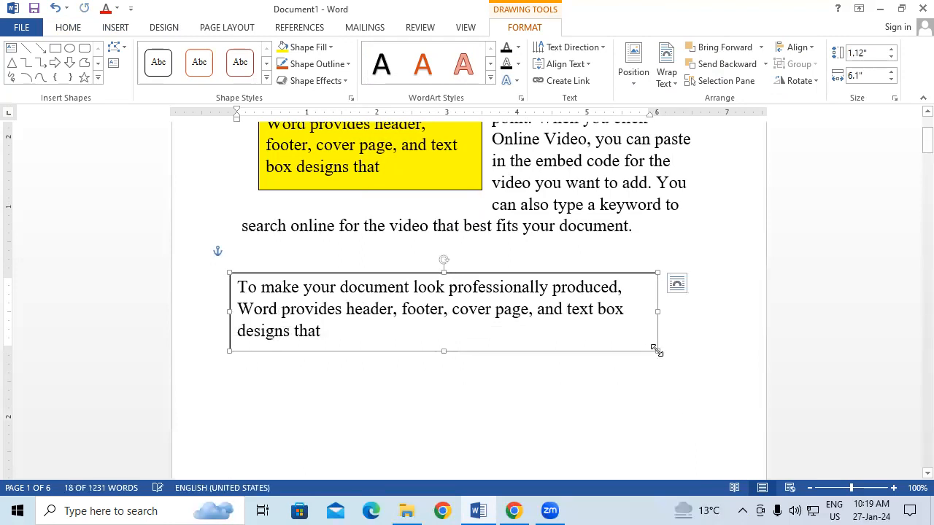
Fill the lower text box with black and set its text color to white
left_click(296, 47)
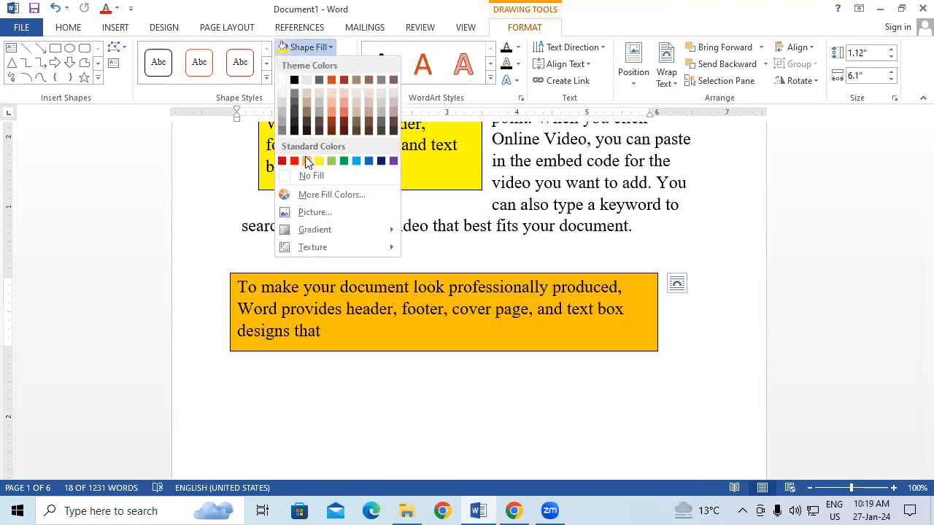
left_click(295, 81)
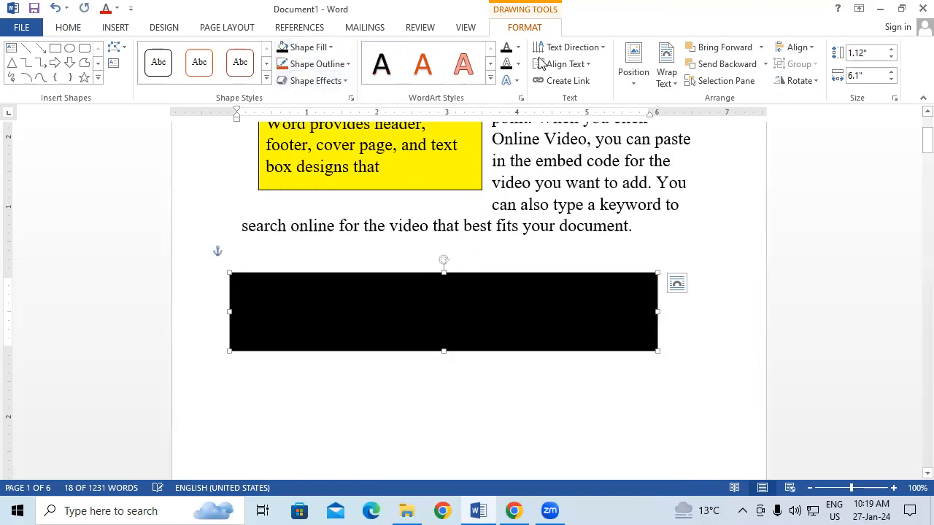
left_click(518, 48)
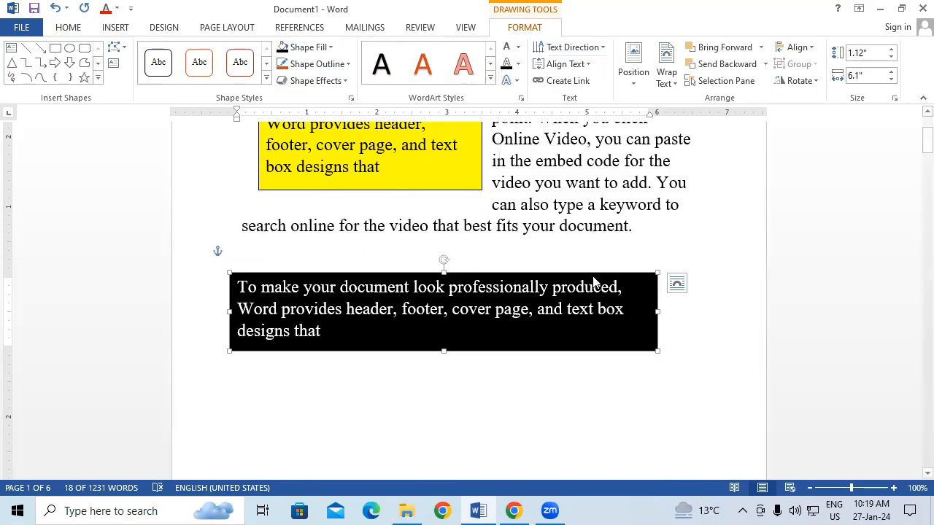
Move the black text box slightly right and up, closer beneath the first paragraph
left_click_drag(594, 273, 630, 259)
left_click(499, 372)
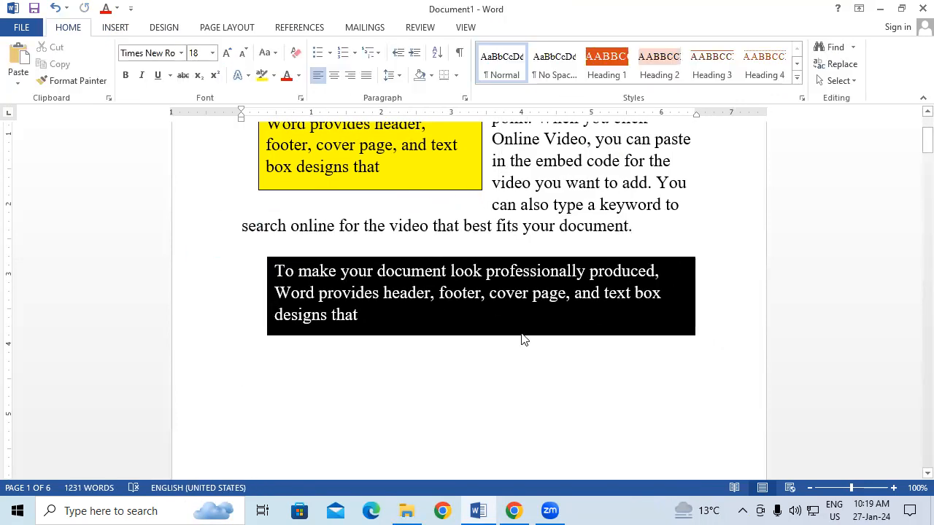
scroll(532, 329, "up", 5)
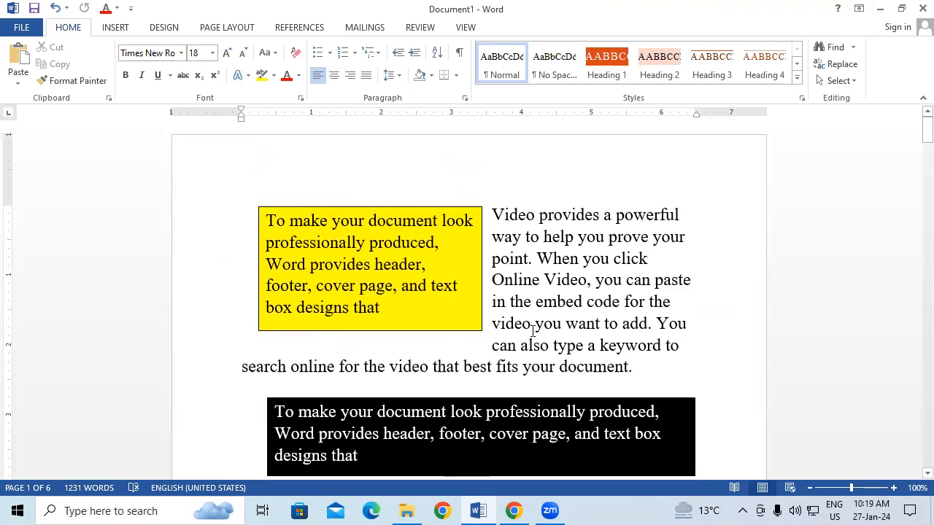
scroll(532, 330, "down", 2)
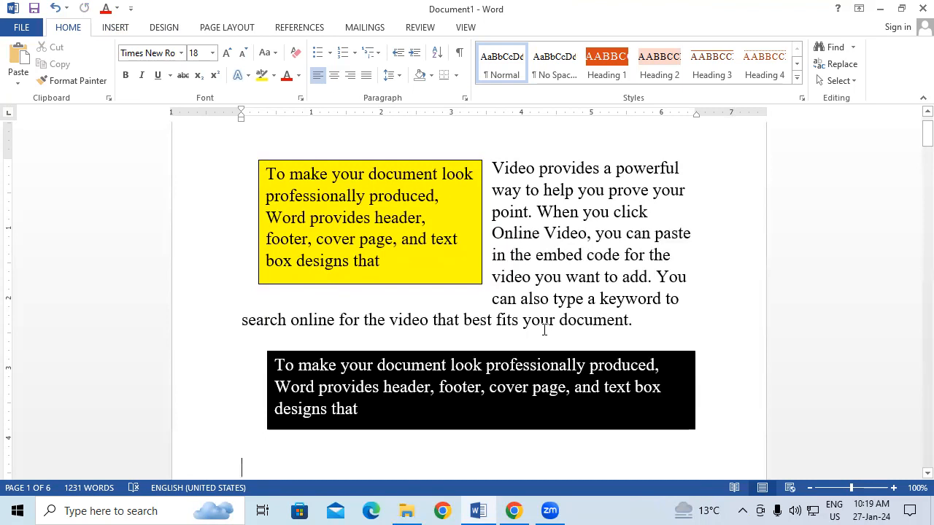
Move the yellow text box into the middle of the first paragraph so that the text wraps on both sides
left_click(427, 284)
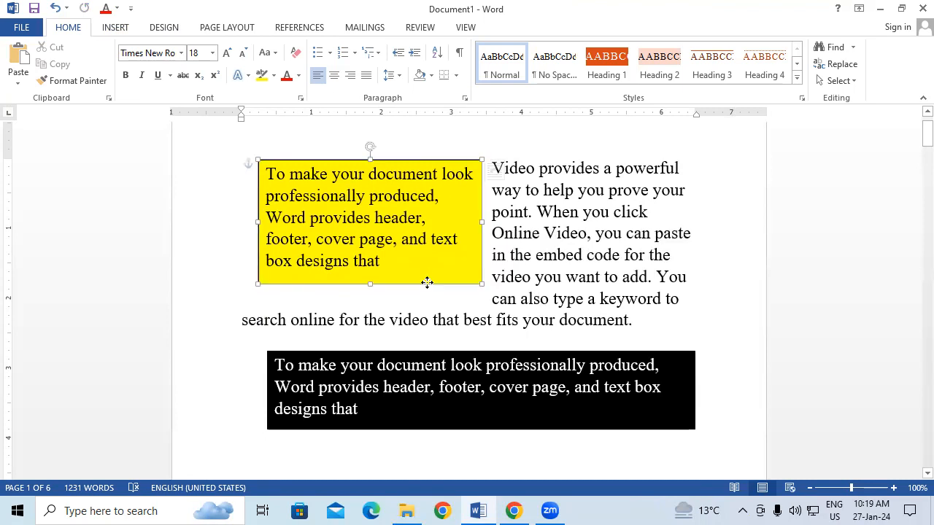
mouse_move(426, 283)
left_mouse_down()
mouse_move(538, 336)
mouse_move(563, 317)
mouse_move(520, 319)
mouse_move(521, 340)
left_mouse_up()
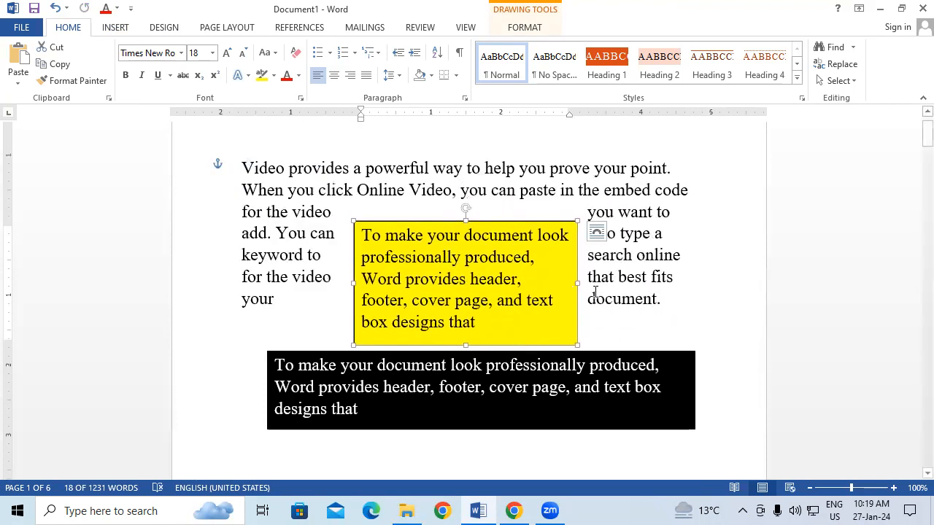
left_click(707, 298)
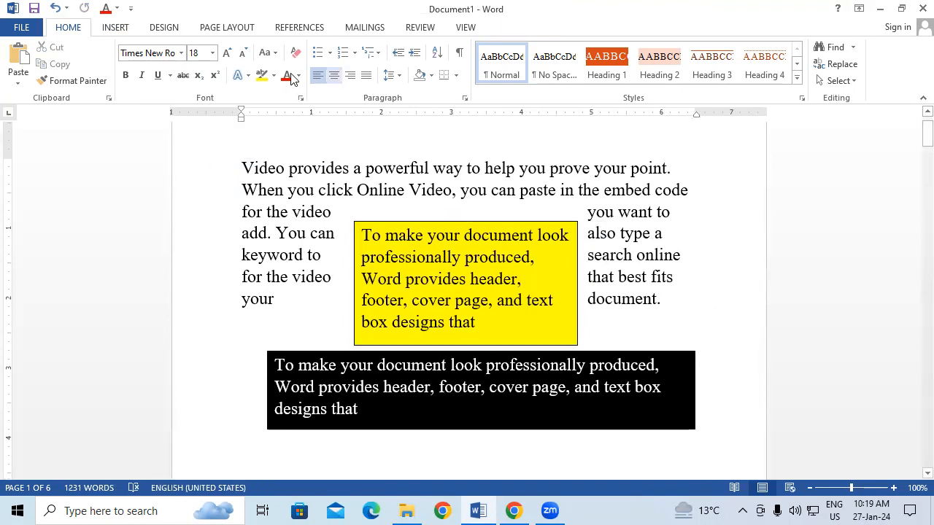
Undo all the text box edits back to the plain sample text, removing both text boxes and the added blank lines
left_click(115, 28)
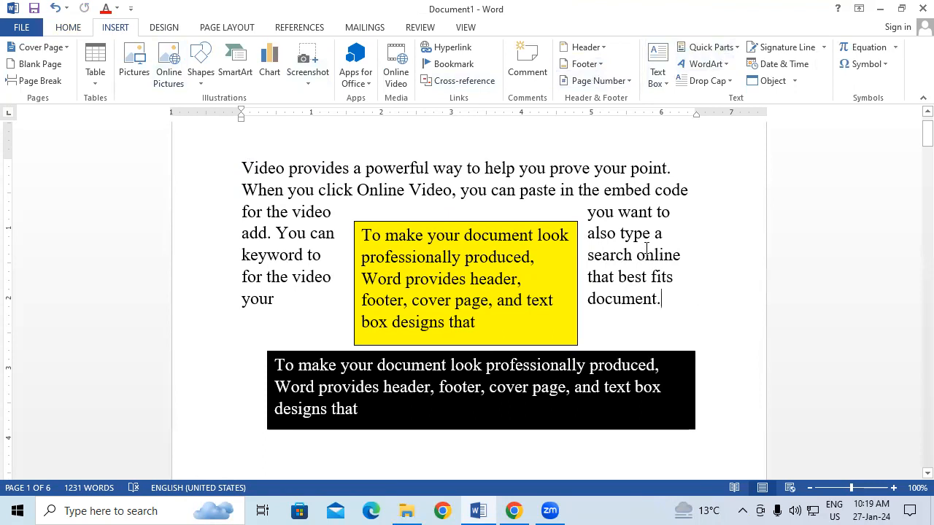
key("ctrl+z")
key("ctrl+z")
key("ctrl+z")
key("ctrl+z")
key("ctrl+z")
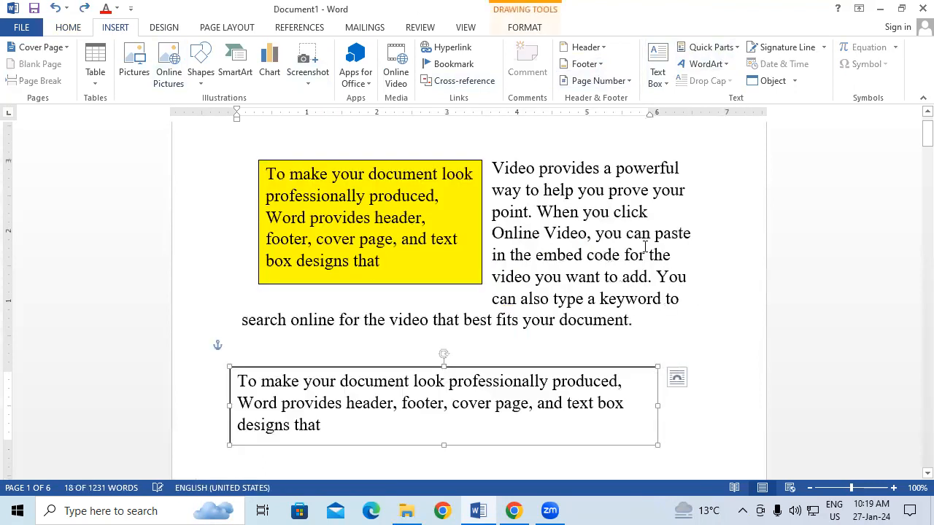
key("ctrl+z")
key("ctrl+z")
key("ctrl+z")
key("ctrl+z")
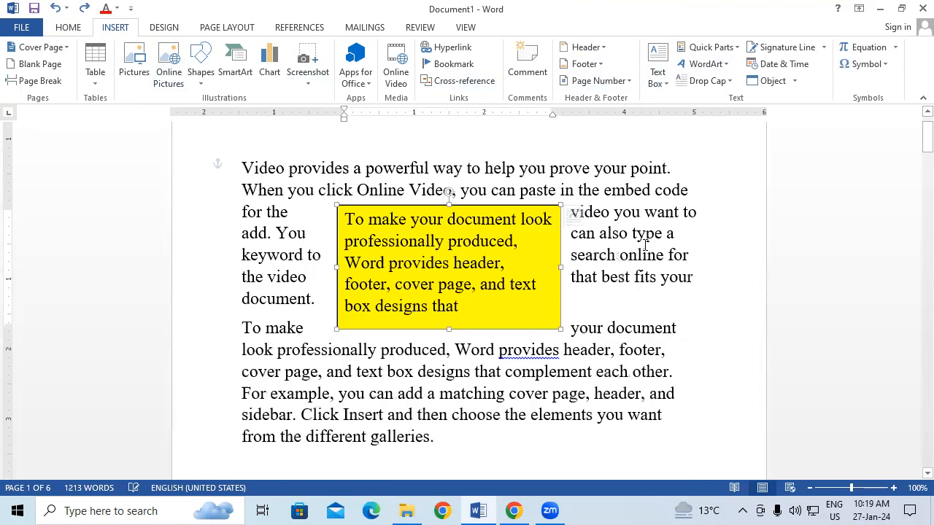
key("ctrl+z")
key("ctrl+z")
key("ctrl+z")
key("ctrl+z")
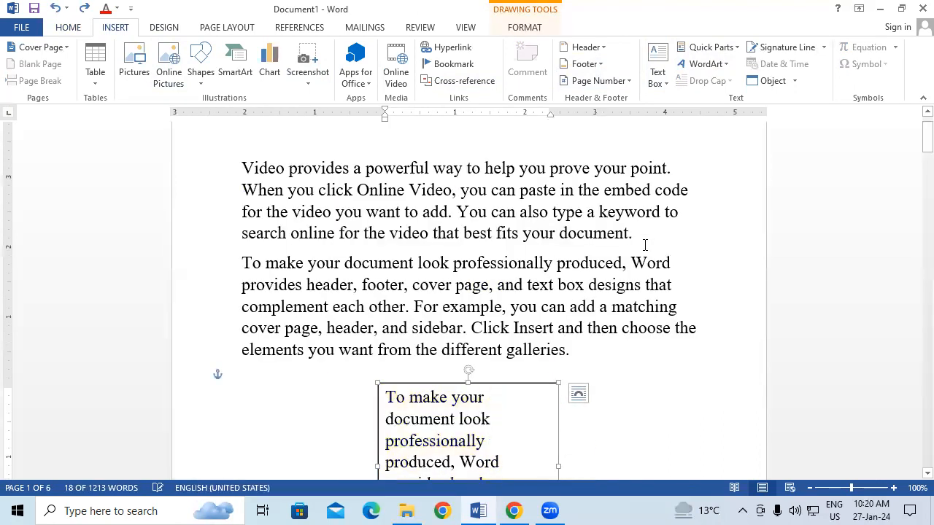
key("ctrl+z")
key("ctrl+z")
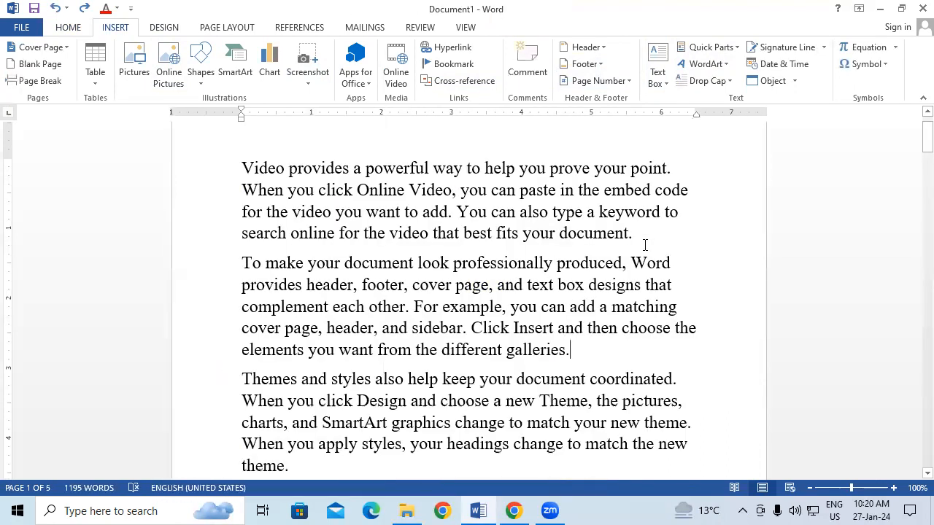
Look at the saved AutoText entries in Quick Parts and close the gallery without inserting any
scroll(645, 245, "down", 3)
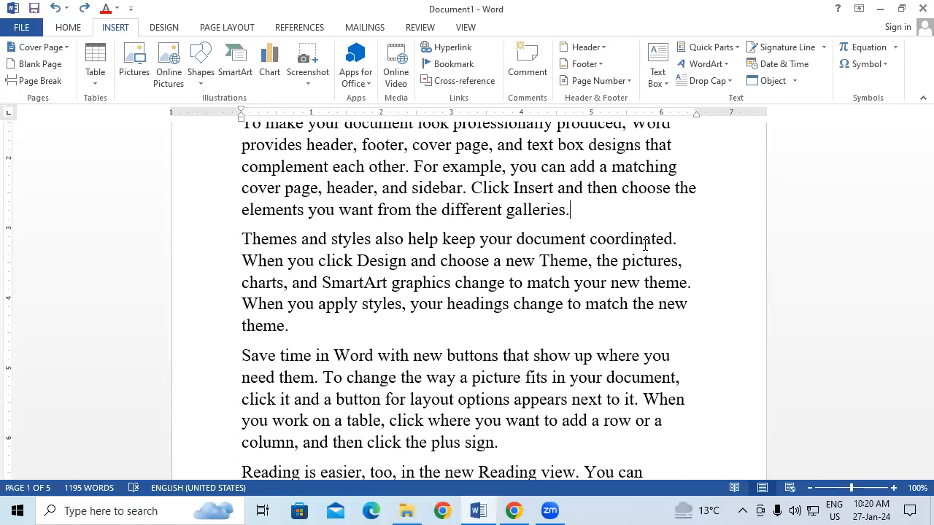
left_click(705, 48)
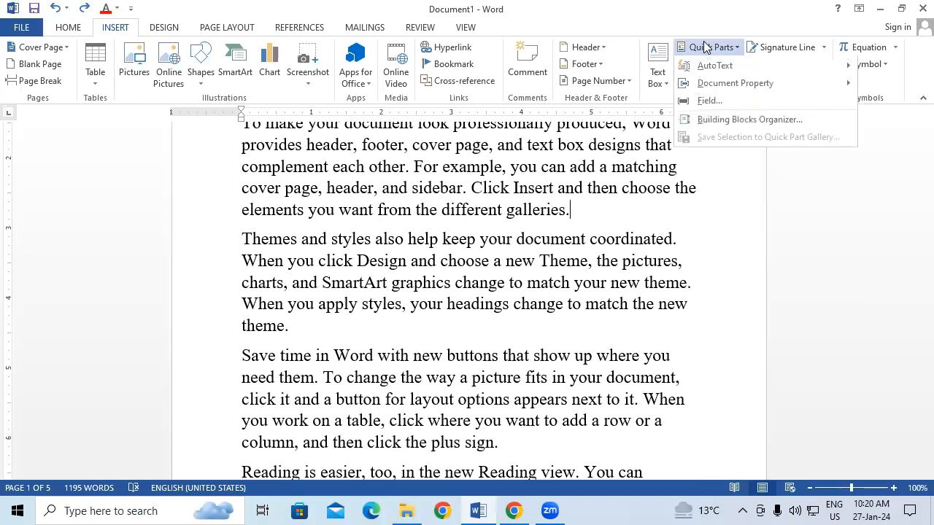
mouse_move(726, 67)
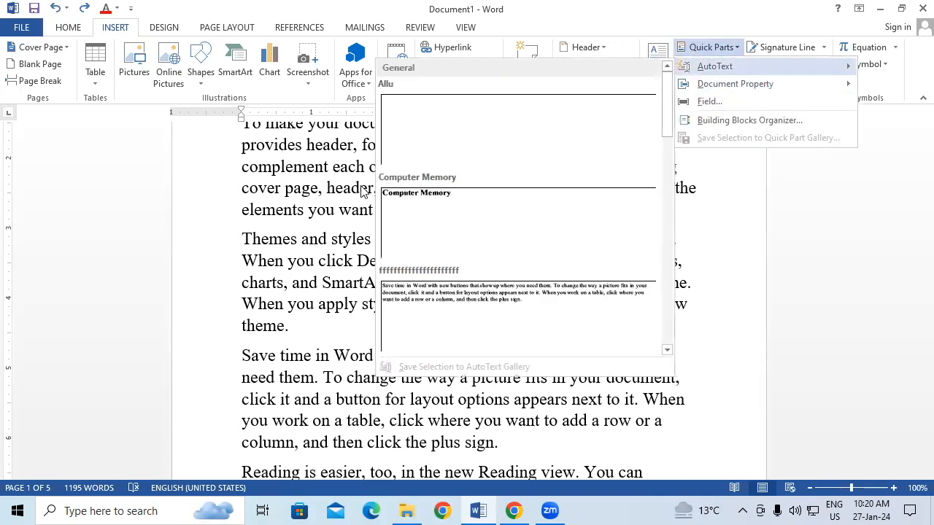
left_click(258, 175)
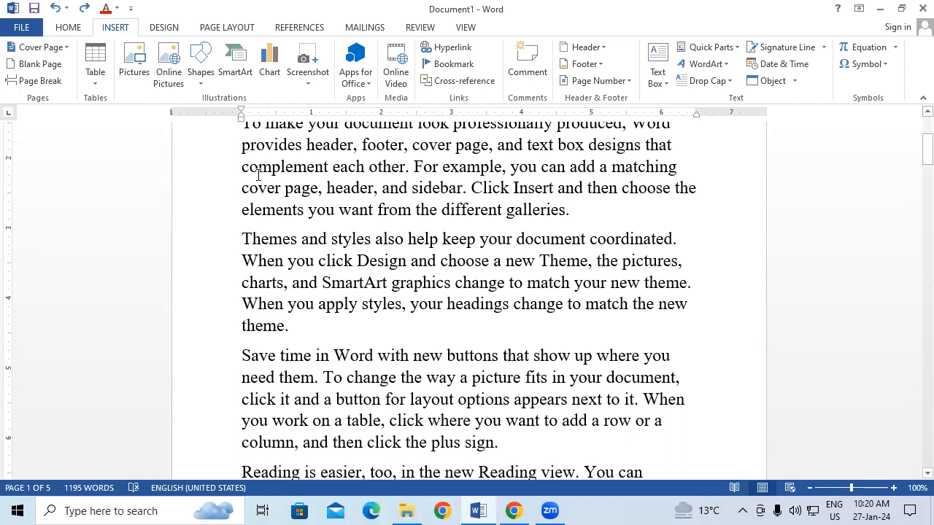
Make all of the document's text bold and set its font color to the standard green
key("ctrl+a")
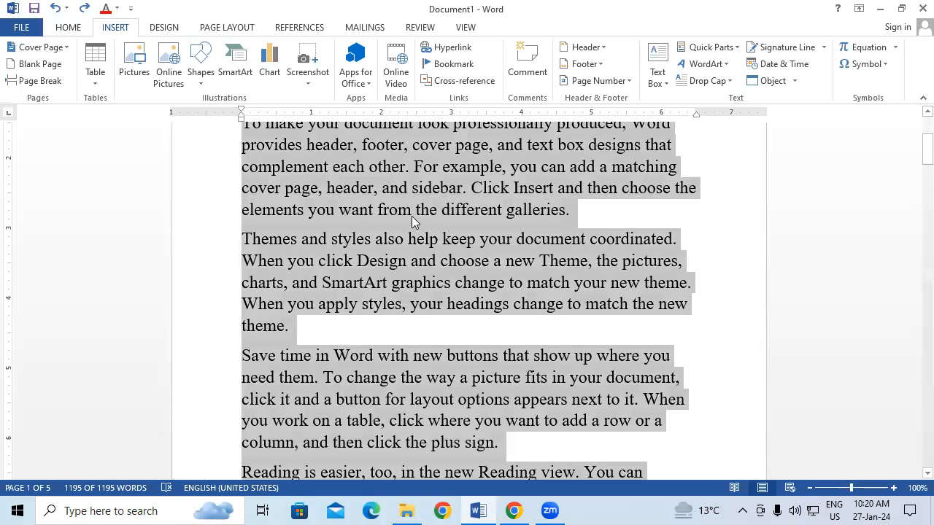
scroll(413, 211, "up", 1)
scroll(415, 207, "up", 3)
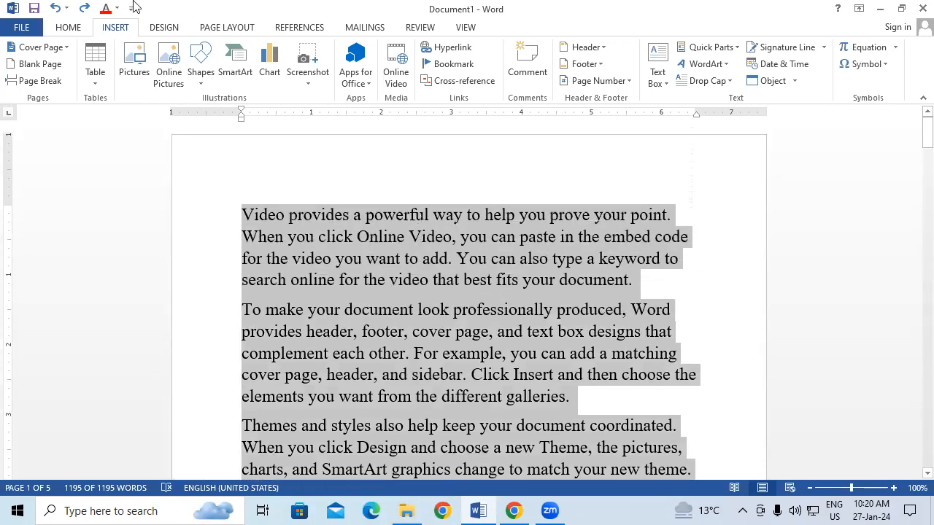
left_click(66, 29)
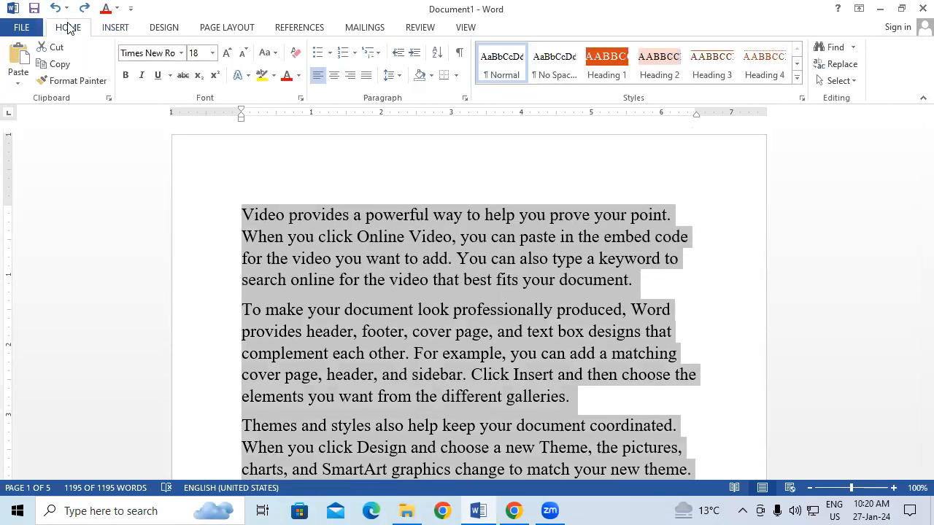
left_click(298, 78)
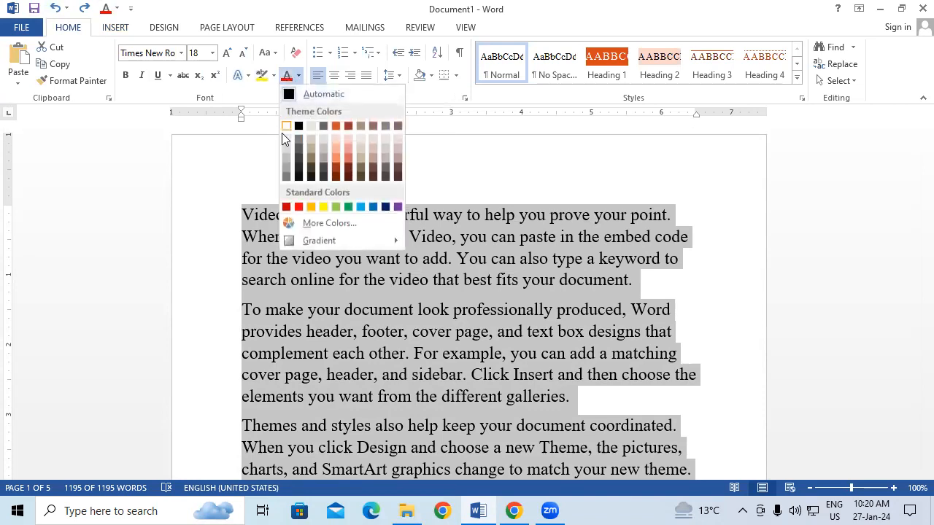
left_click(348, 206)
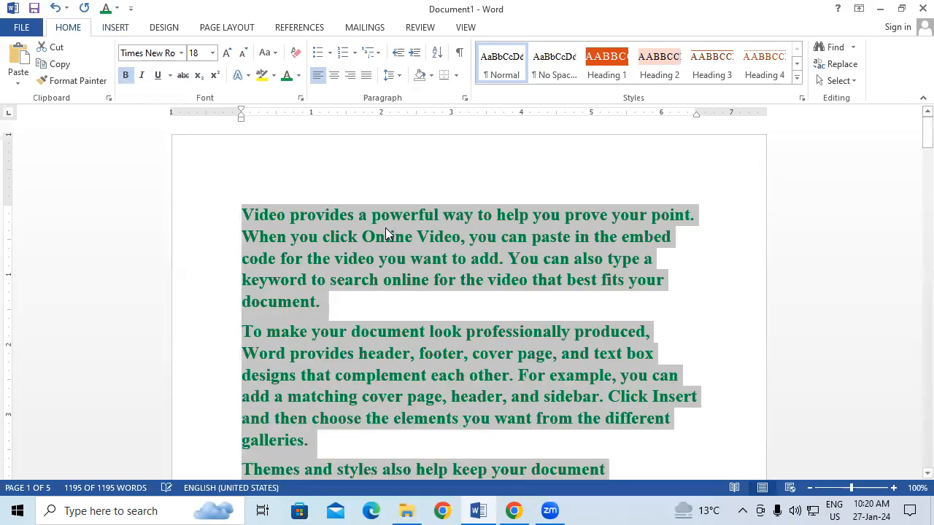
scroll(385, 228, "down", 3)
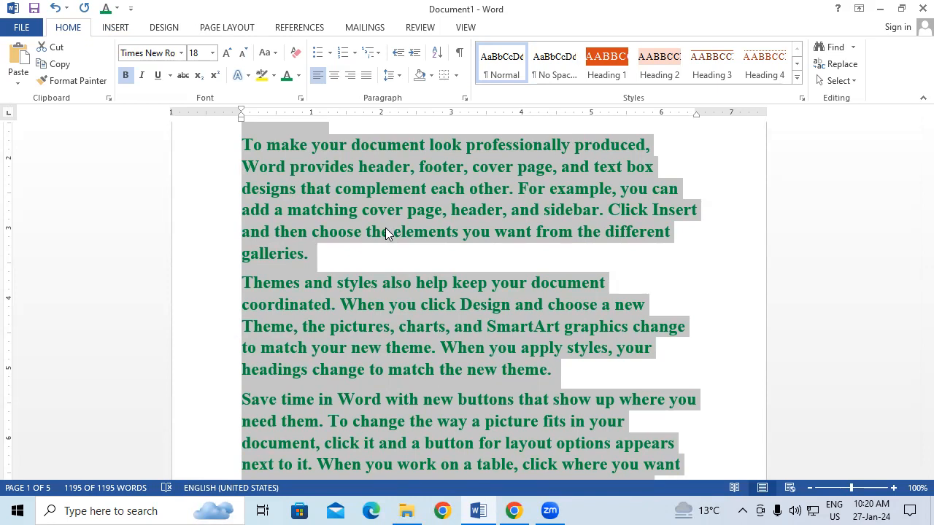
scroll(446, 241, "up", 2)
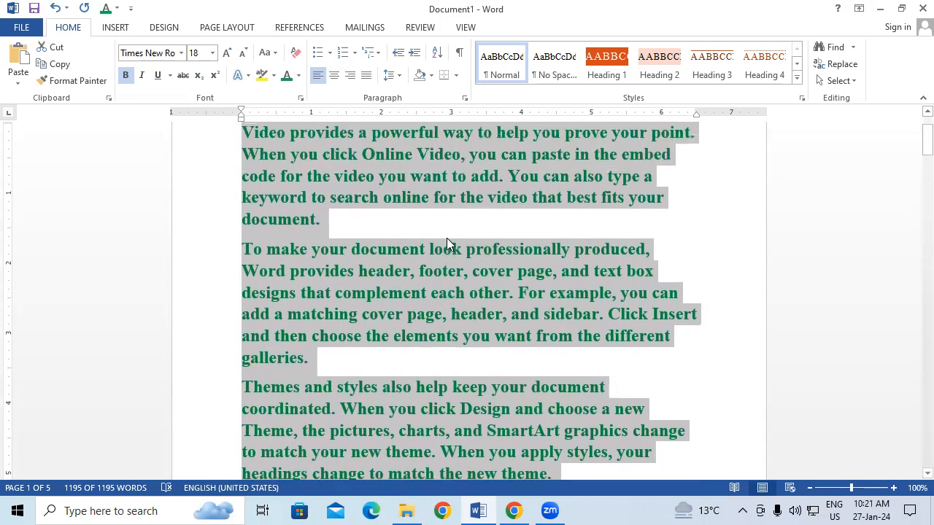
scroll(446, 239, "up", 2)
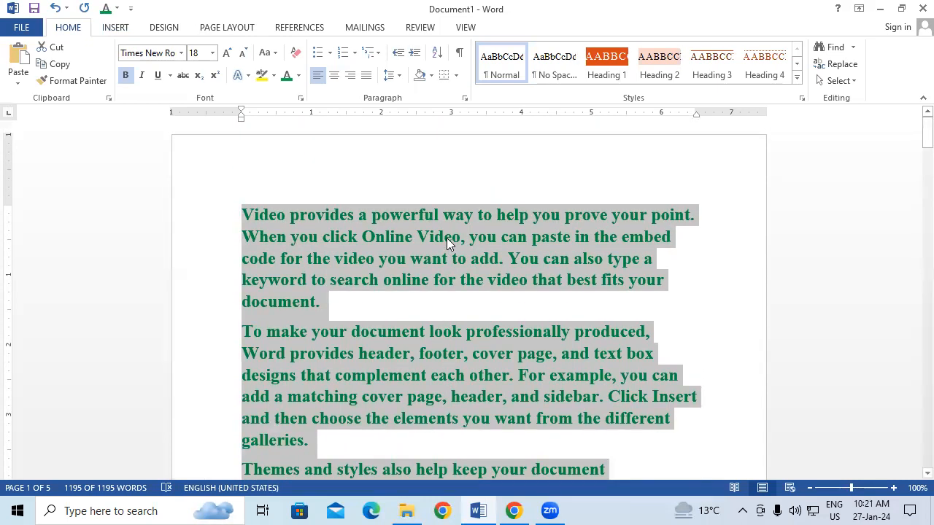
Save the selected green text to the AutoText gallery as a building block named RTRT
left_click(128, 30)
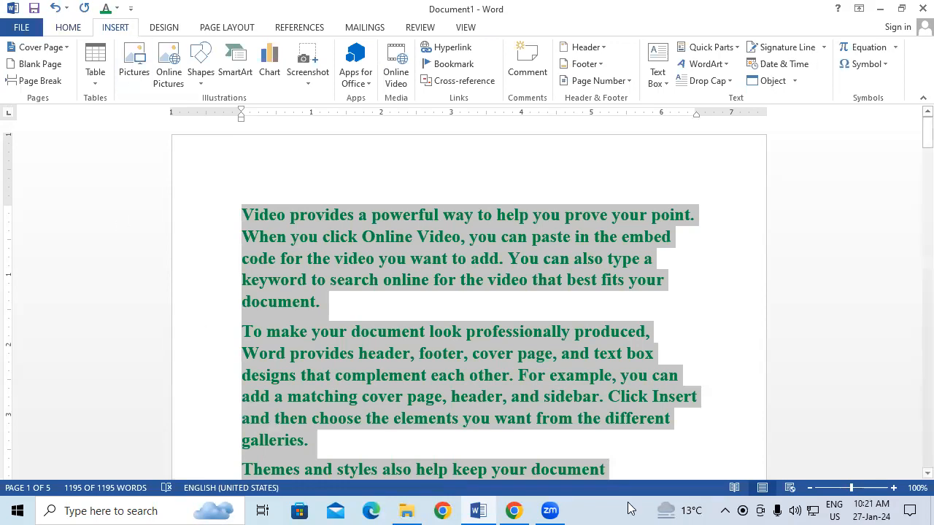
left_click(726, 50)
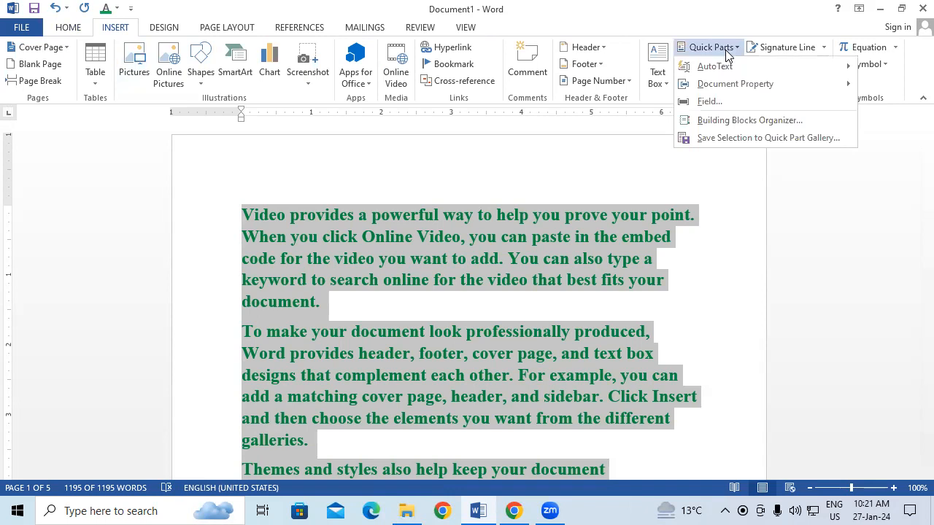
mouse_move(757, 73)
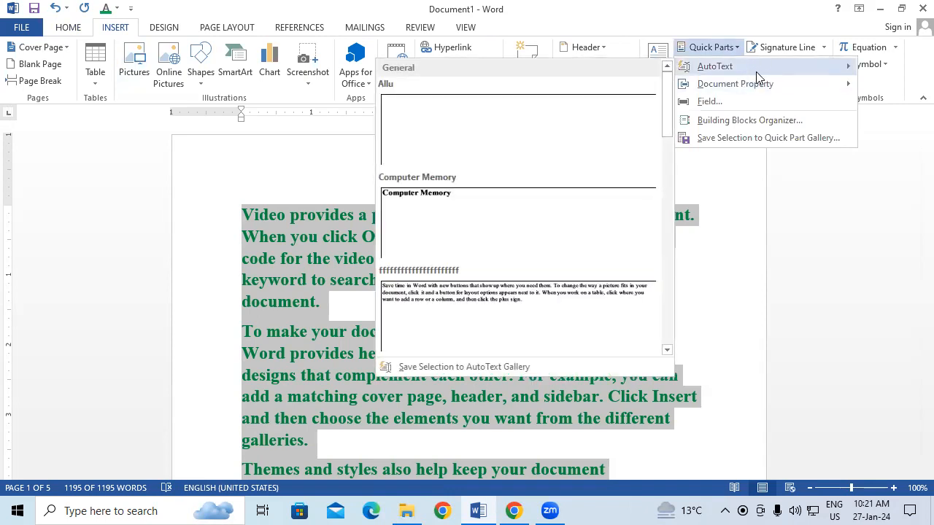
left_click(440, 367)
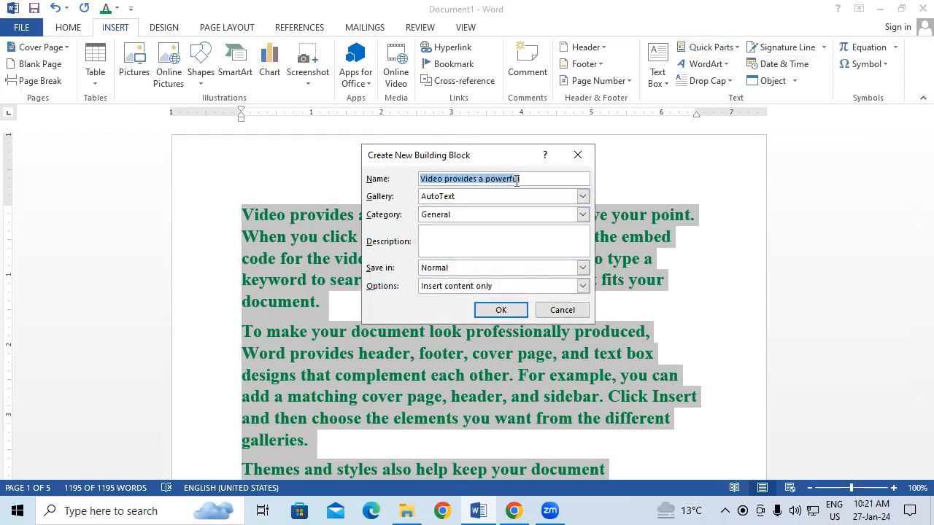
type("RTRT")
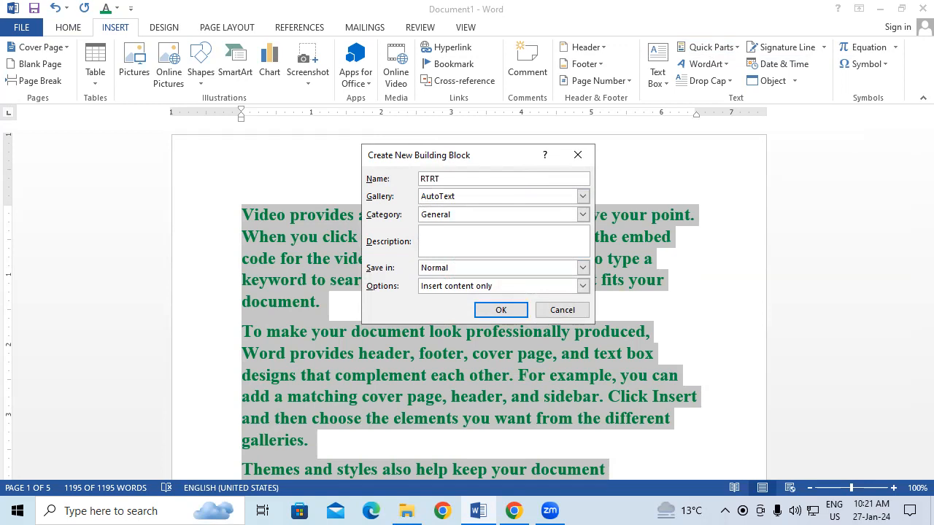
left_click(496, 311)
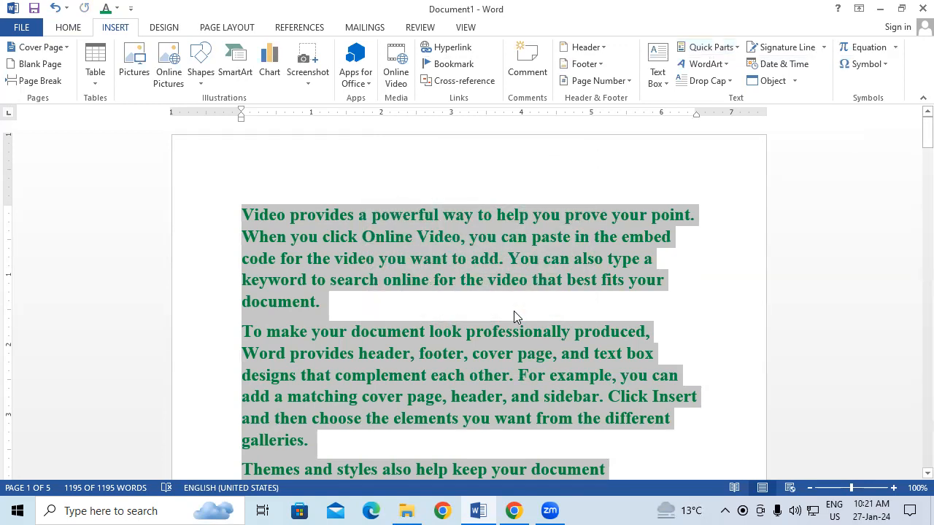
Create a new blank document and insert the saved text by its AutoText name RTRT
key("ctrl+n")
type("RTRT")
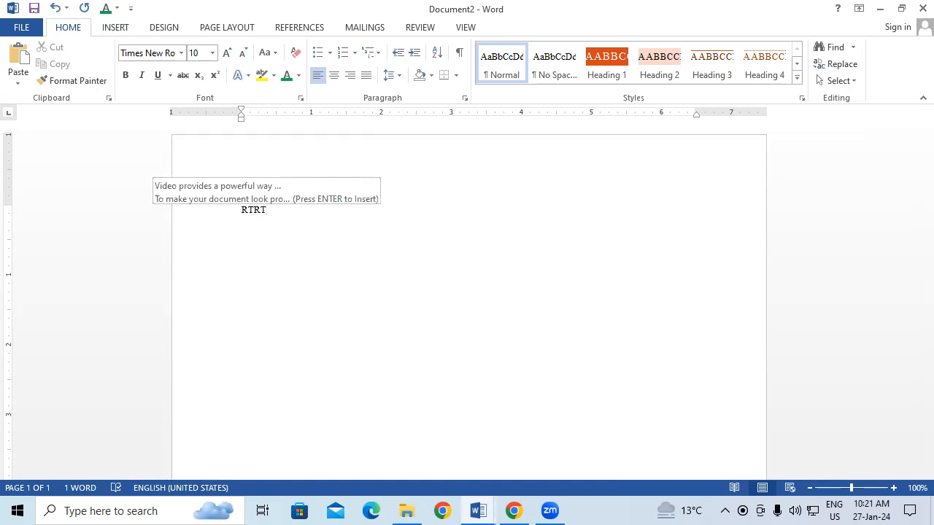
key("Return")
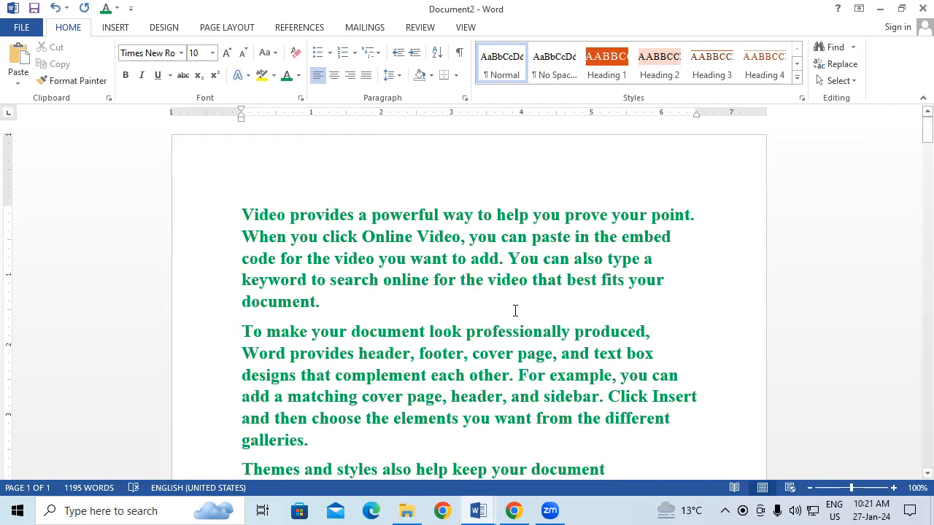
Delete all the inserted text from the new document, and look at the AutoText gallery without inserting an entry
key("ctrl+a")
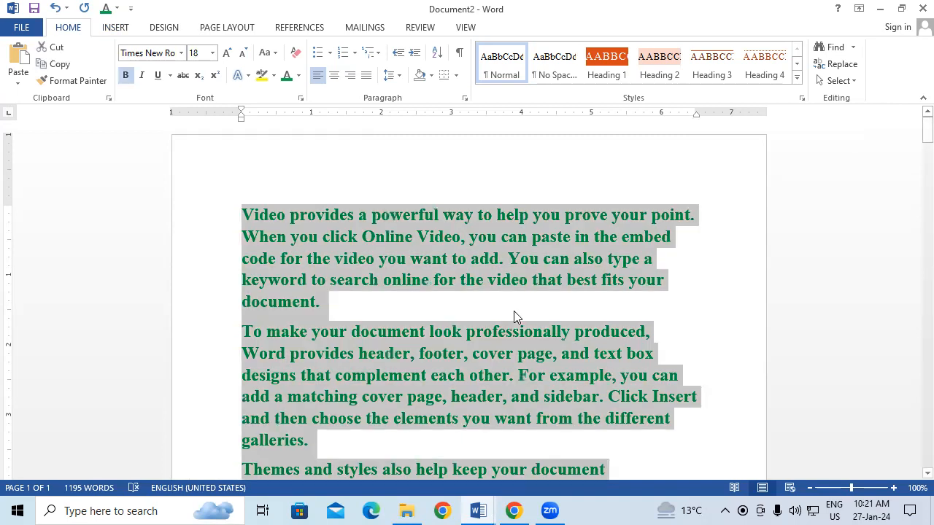
key("Delete")
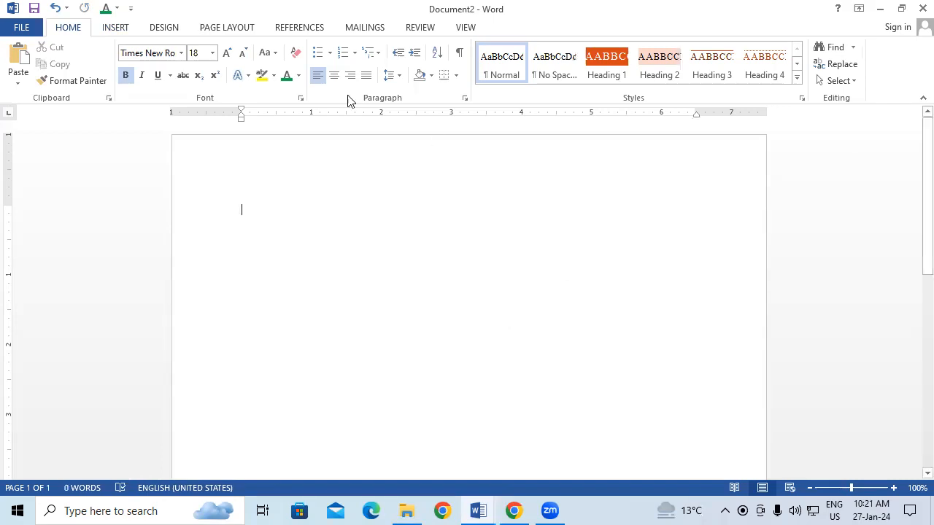
left_click(127, 30)
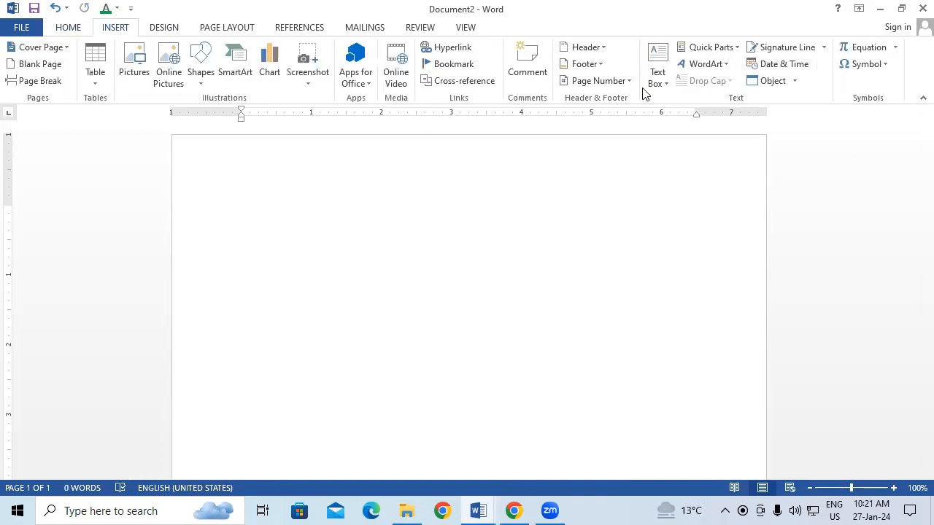
left_click(710, 48)
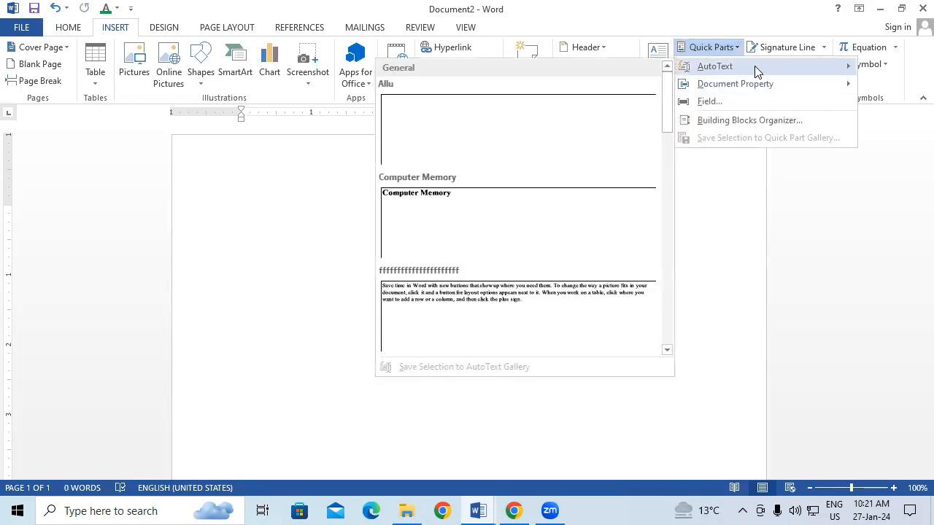
left_click(618, 253)
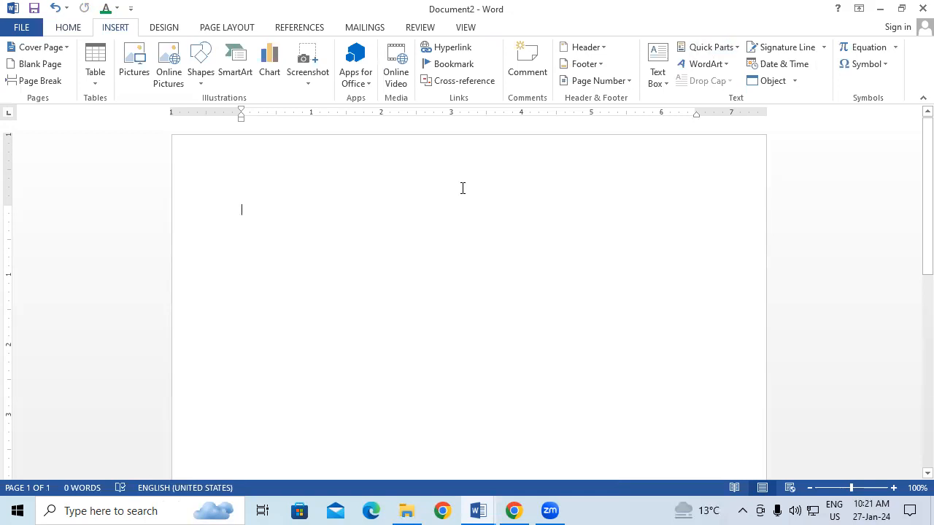
Insert the RTRT AutoText entry again into the emptied document by its name
type("R")
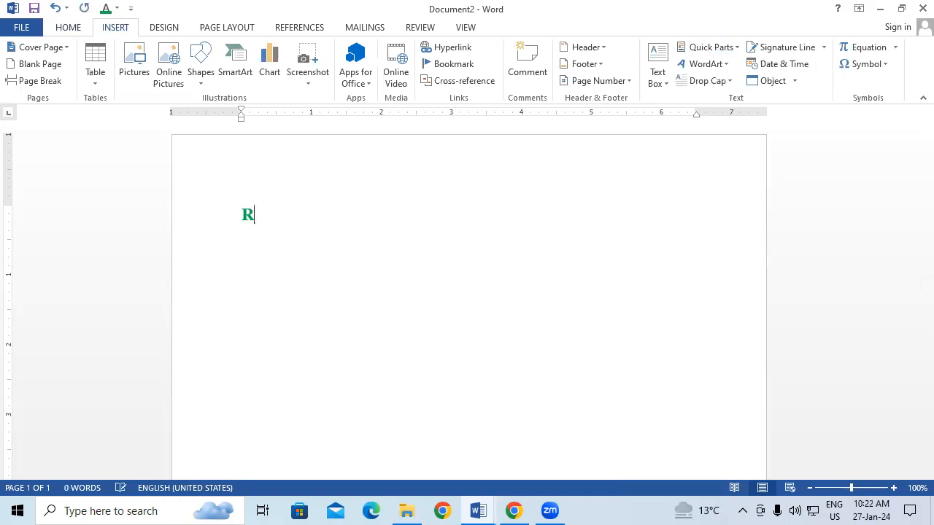
type("TRT")
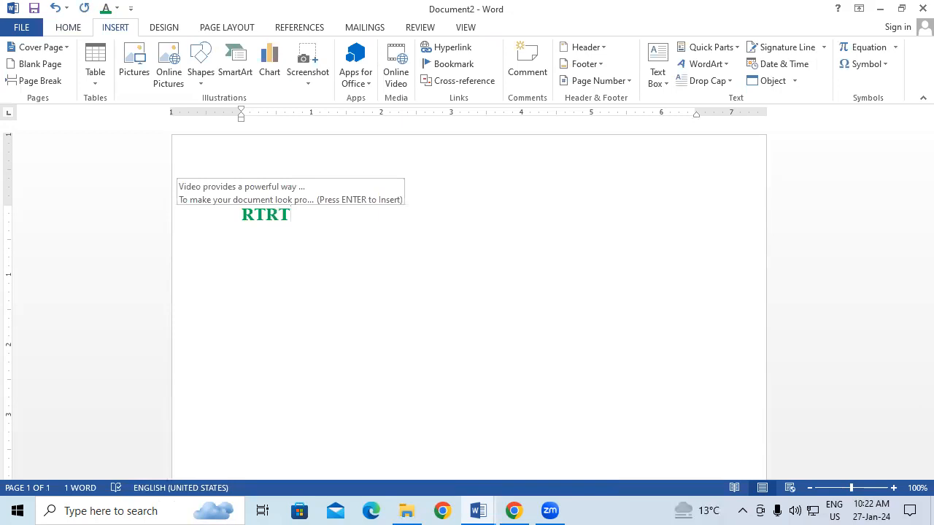
key("Return")
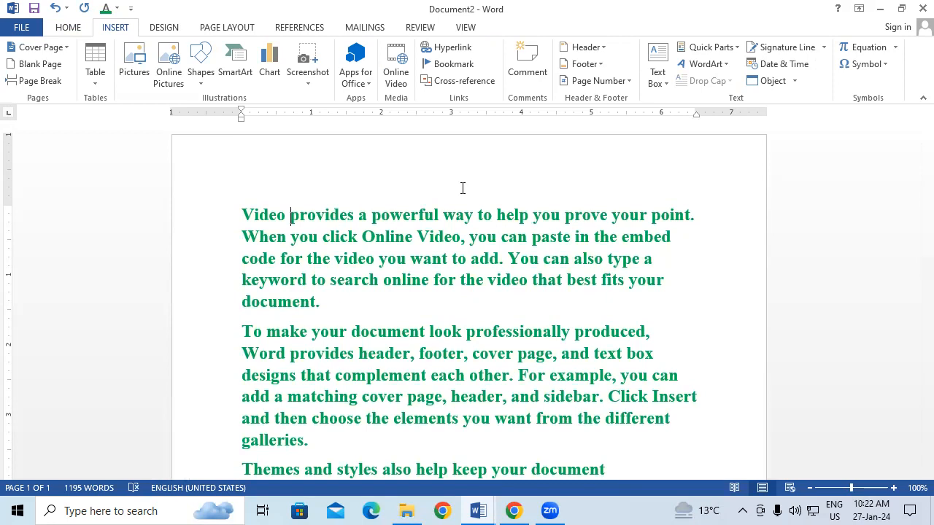
left_click(227, 28)
scroll(521, 313, "down", 2)
scroll(369, 231, "down", 3)
scroll(421, 259, "up", 5)
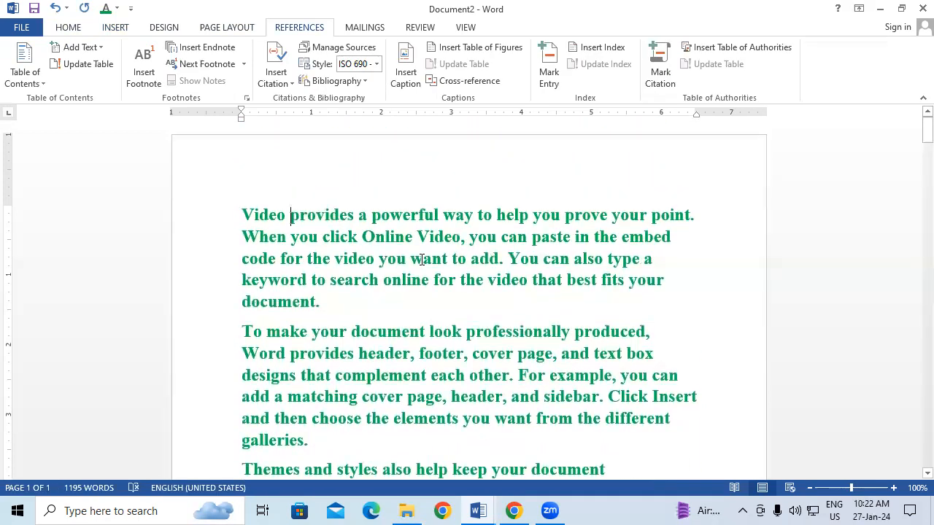
left_click_drag(342, 213, 382, 266)
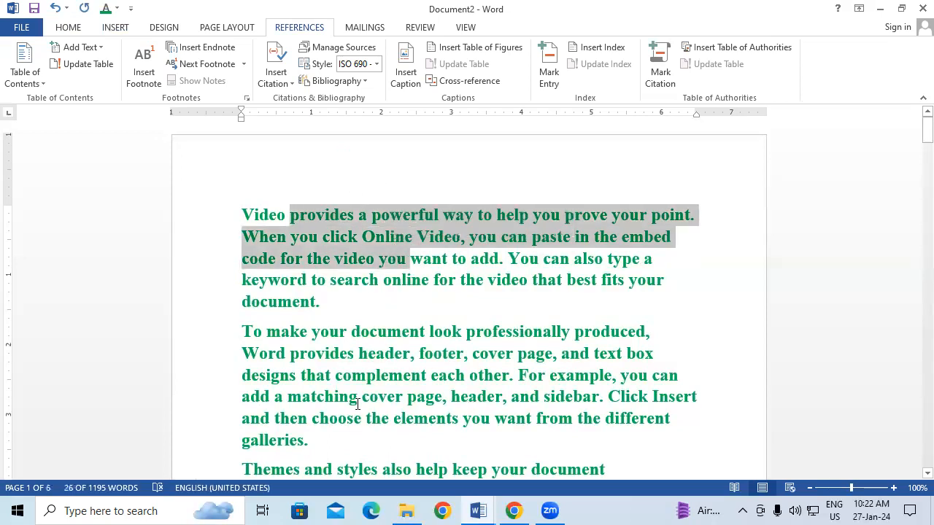
left_click_drag(357, 403, 433, 450)
left_click_drag(326, 216, 410, 355)
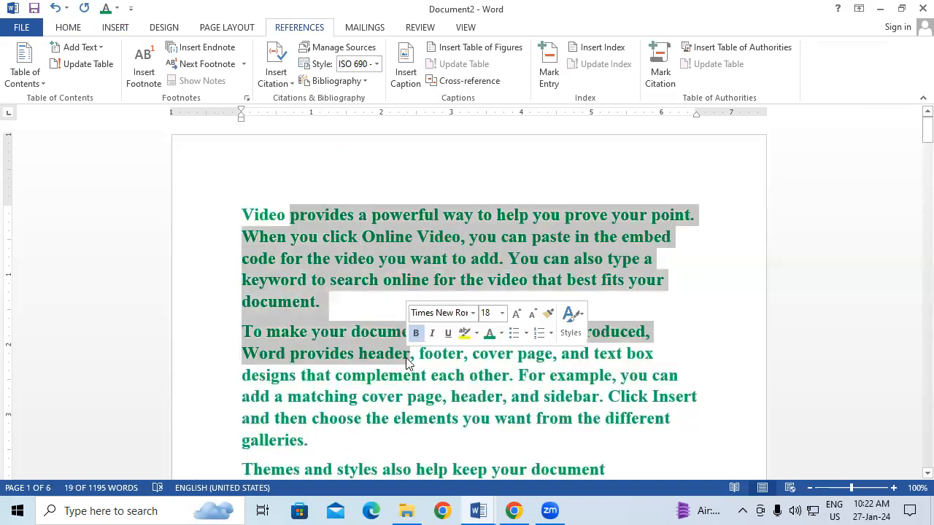
left_click(326, 216)
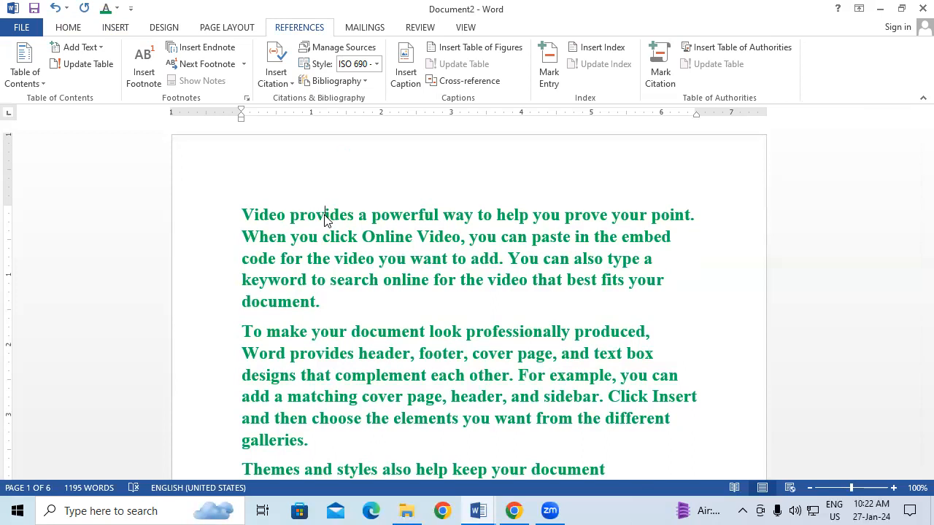
Look at the AutoText entries in Quick Parts and close the gallery without inserting one
left_click(111, 31)
left_click(726, 48)
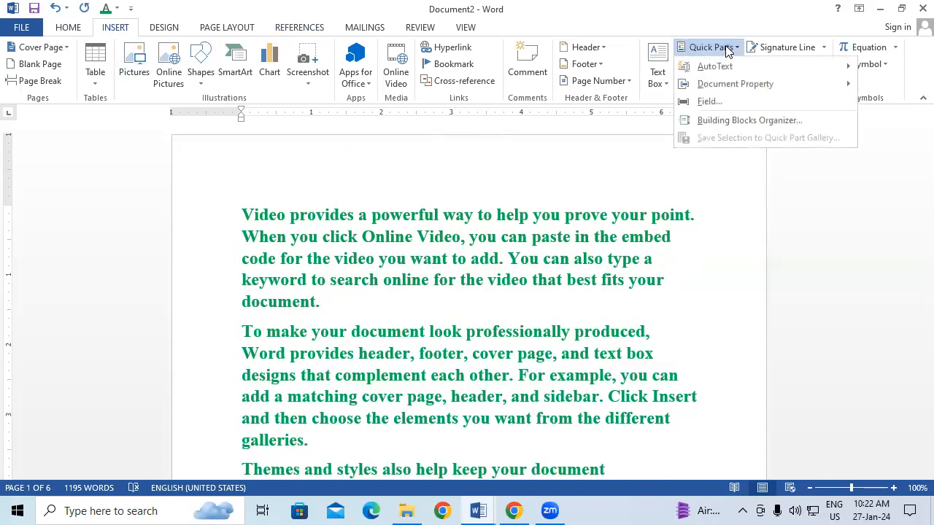
mouse_move(736, 65)
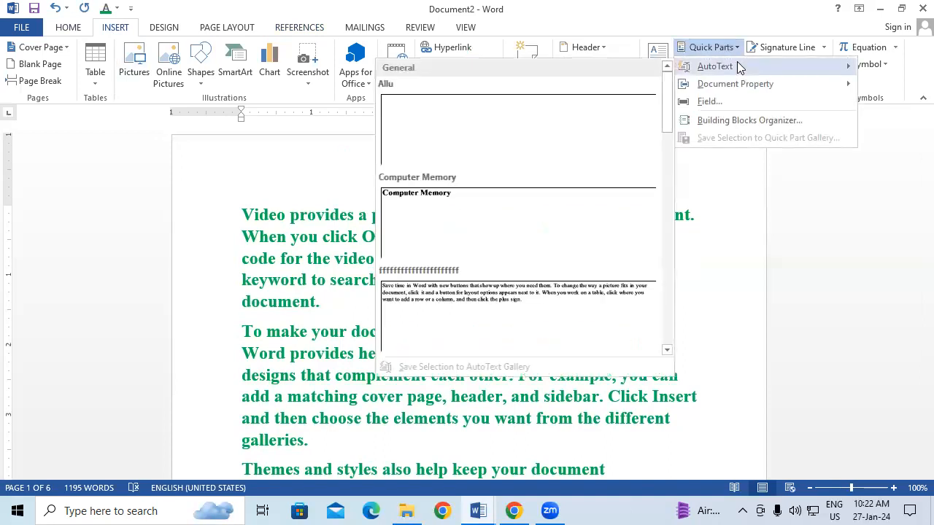
left_click(266, 266)
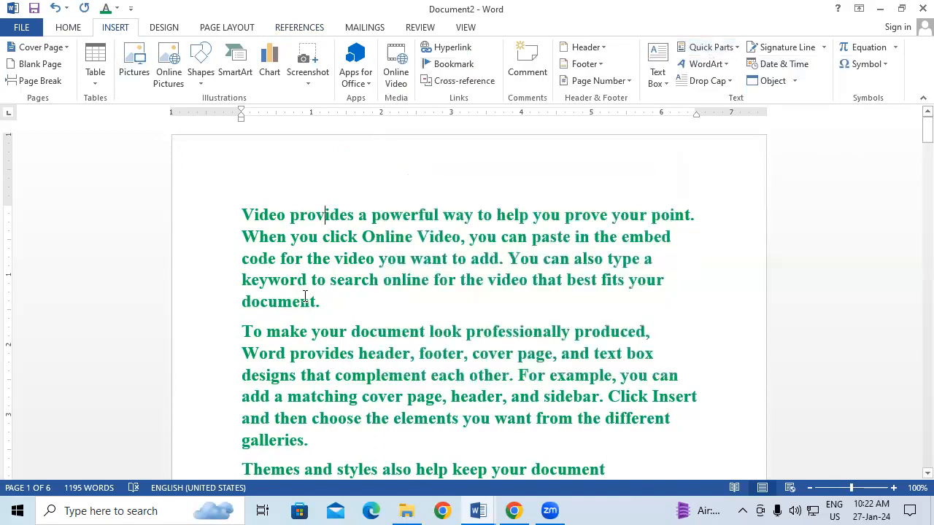
Place the cursor at the end of the first paragraph, and close Document1 without saving its changes
left_click(356, 296)
mouse_move(477, 510)
left_click(408, 438)
left_click(916, 7)
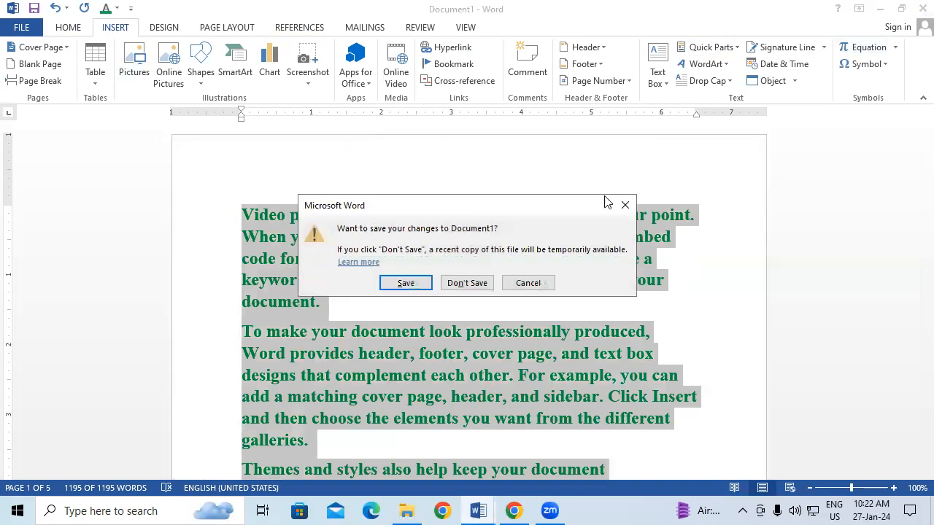
left_click(466, 279)
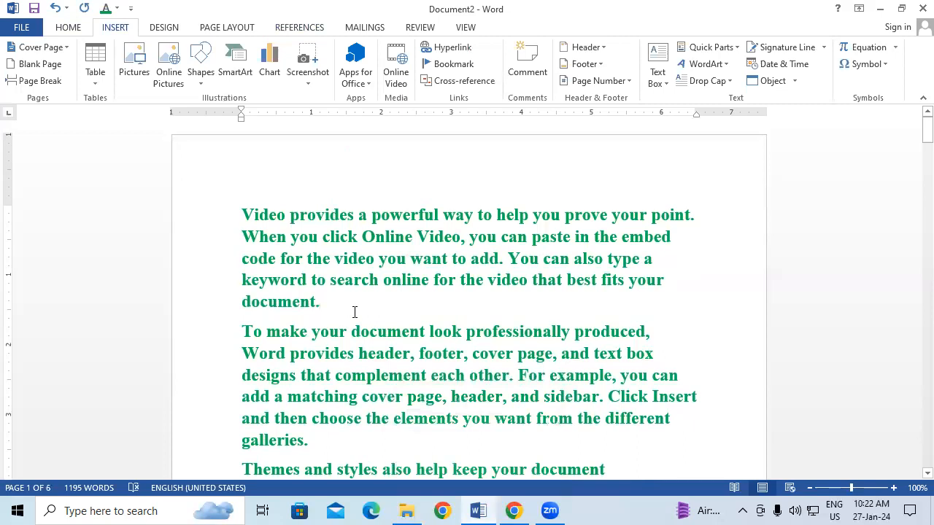
Add several blank lines after the first paragraph and place the cursor on the first of them
key("Return")
key("Return")
key("Return")
key("Return")
key("Return")
key("Return")
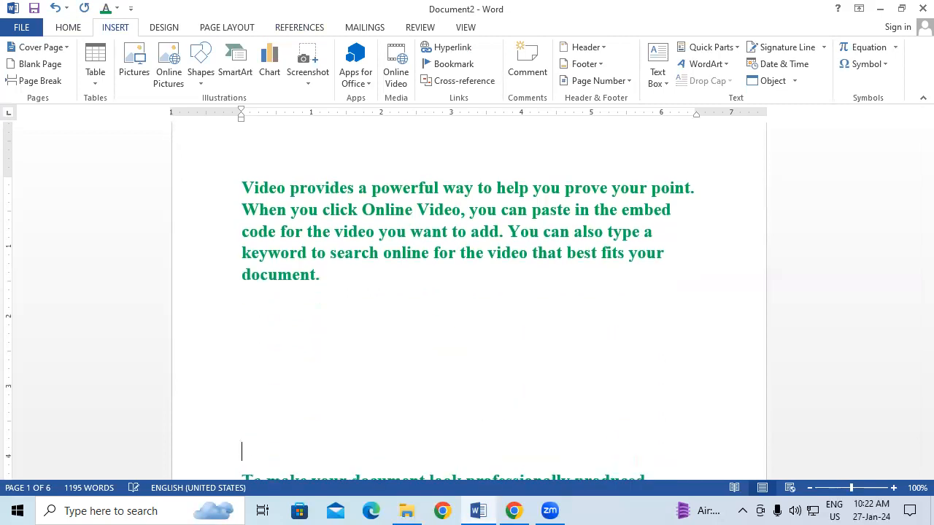
left_click(263, 304)
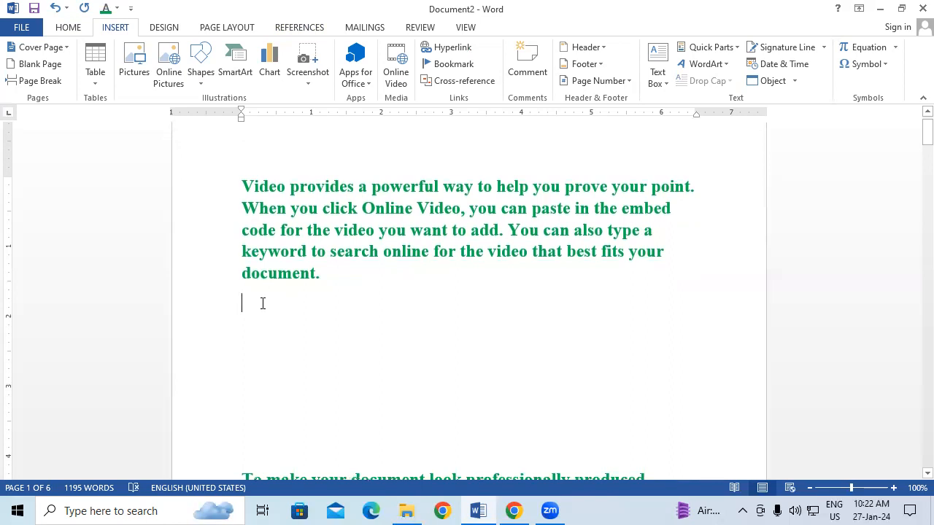
Insert the keyboard picture below the first paragraph and enlarge it to about 4.58" wide and 1.81" high
left_click(132, 62)
left_click(579, 135)
left_click(512, 327)
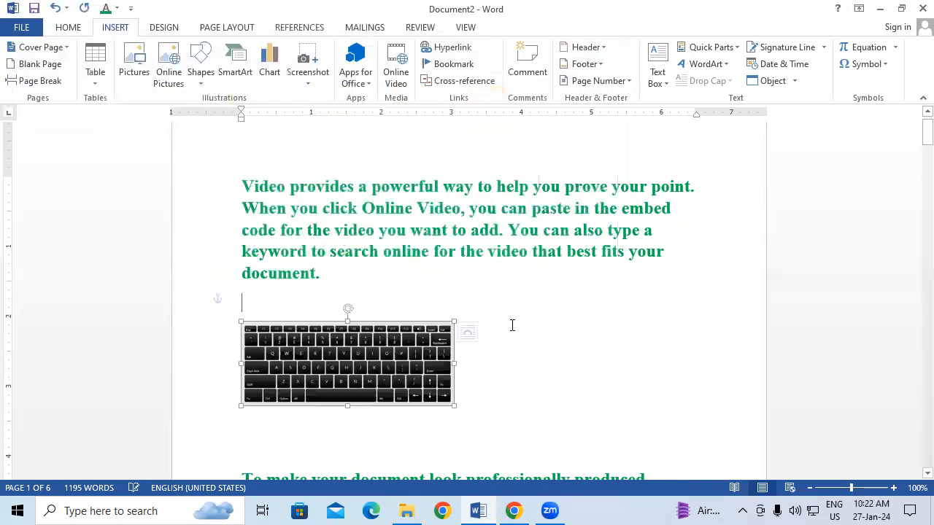
left_click_drag(454, 406, 563, 402)
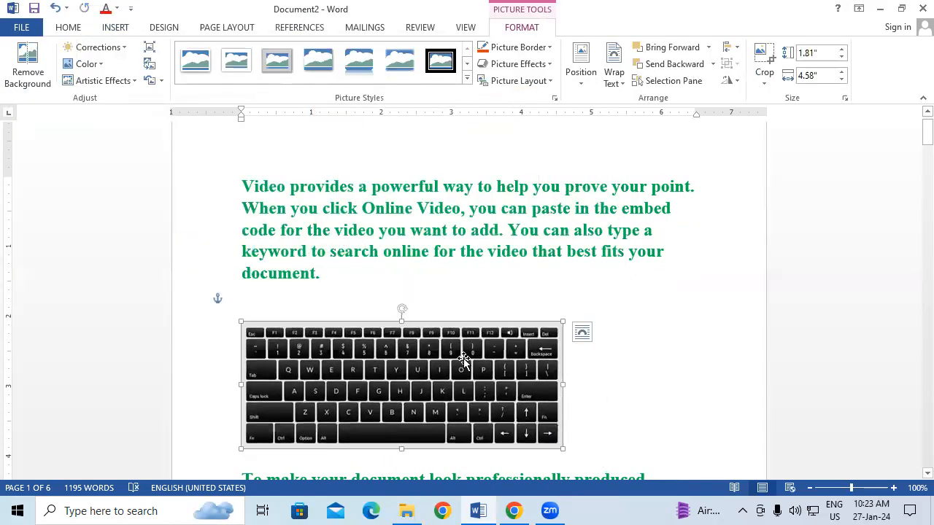
Save the selected keyboard picture to the AutoText gallery as a building block named KKK
left_click(123, 26)
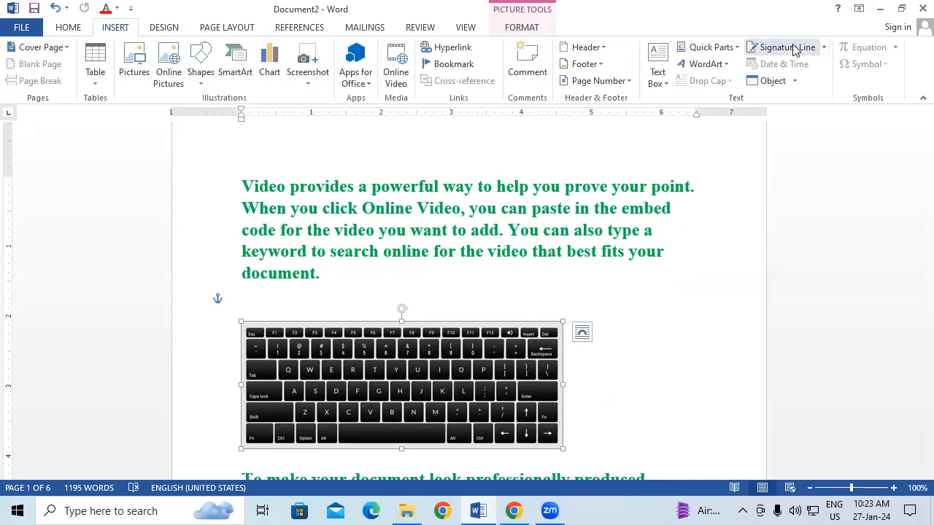
left_click(712, 47)
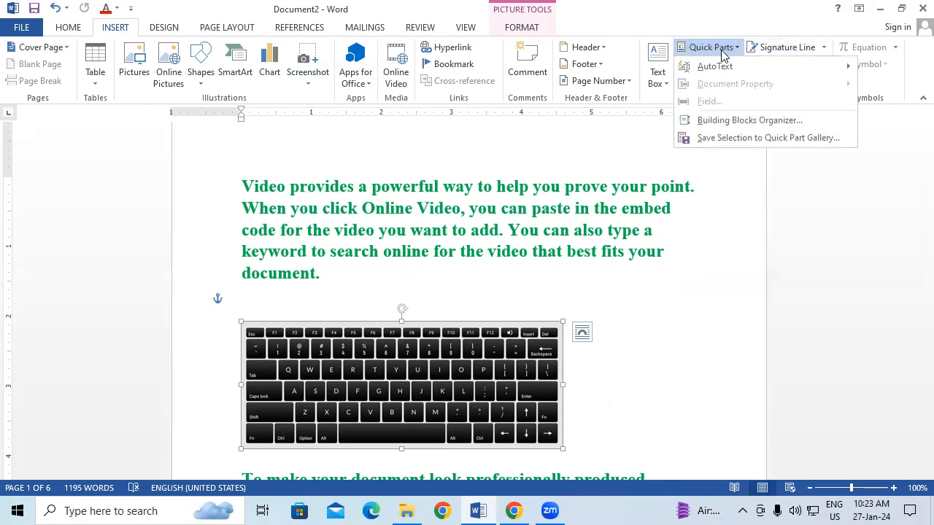
mouse_move(738, 67)
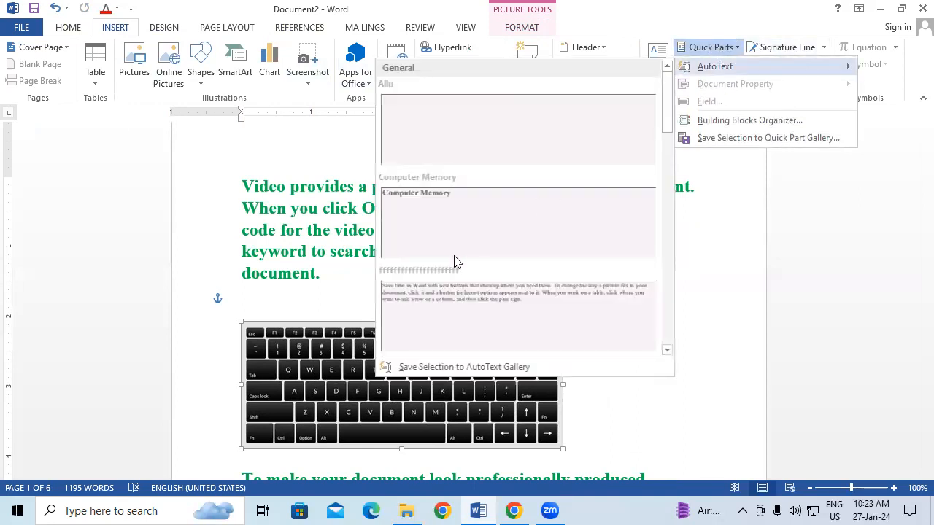
left_click(495, 368)
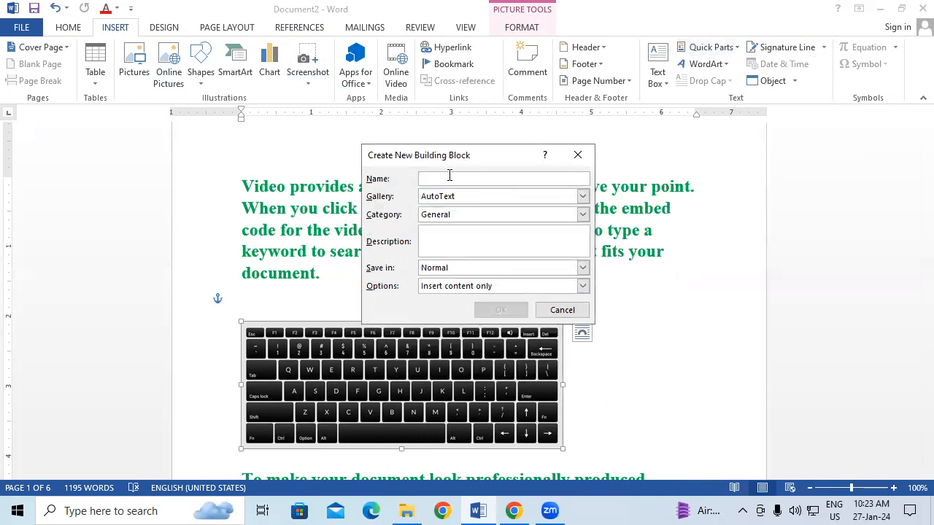
type("KKK")
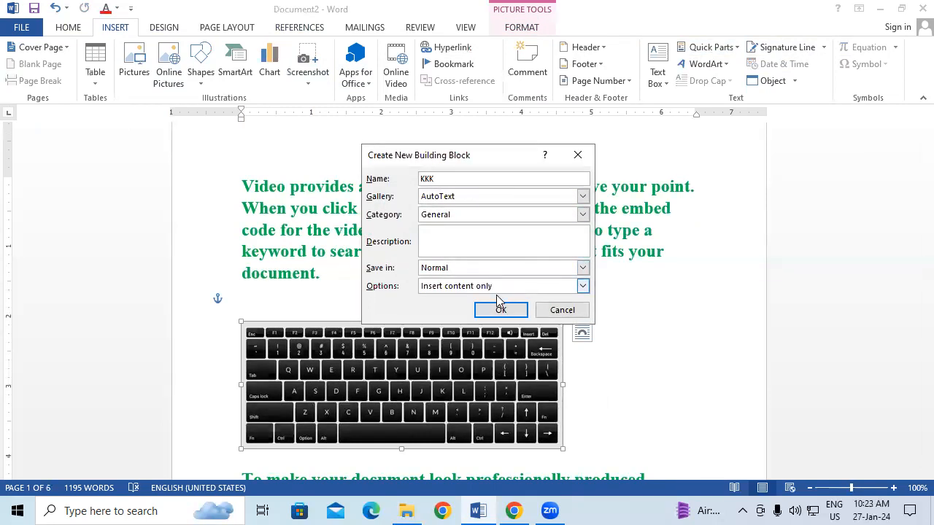
left_click(502, 312)
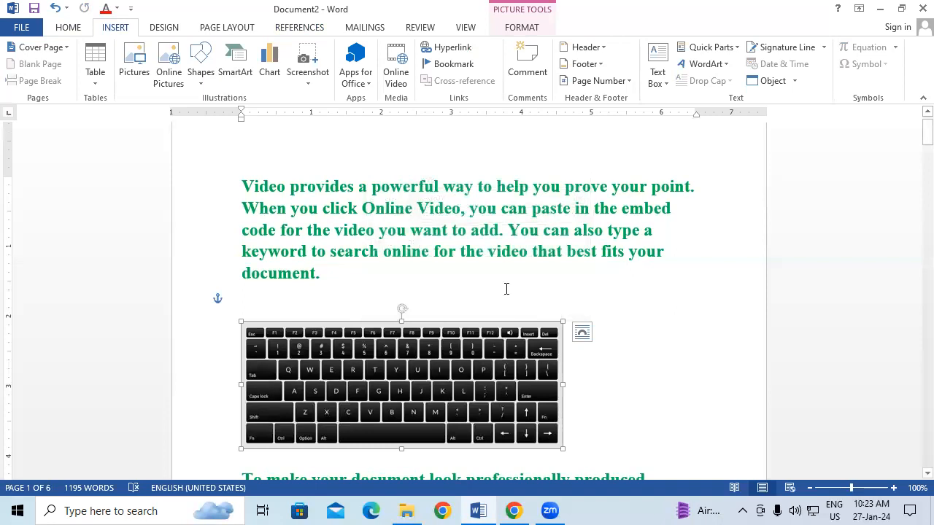
Create a new blank document and insert the saved formatted text through its AutoText entry RTRT
left_click(630, 287)
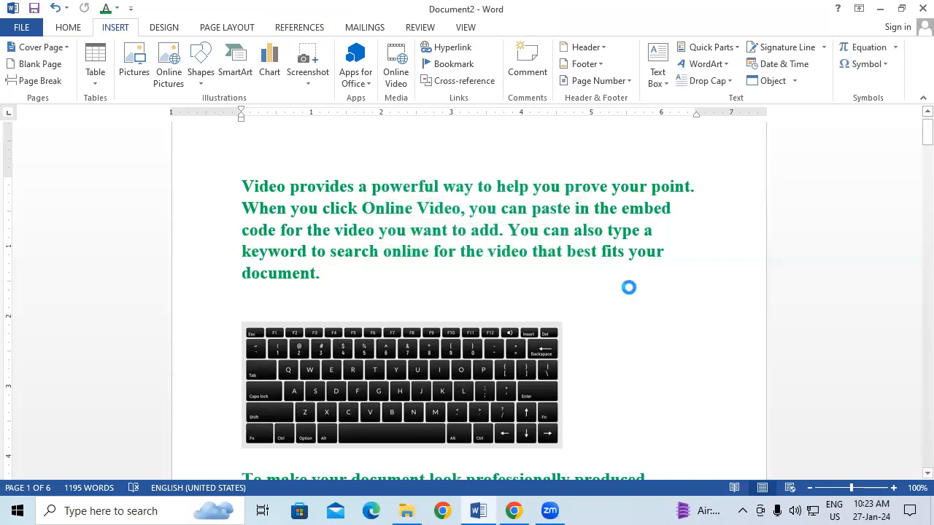
key("ctrl+n")
type("RTRT")
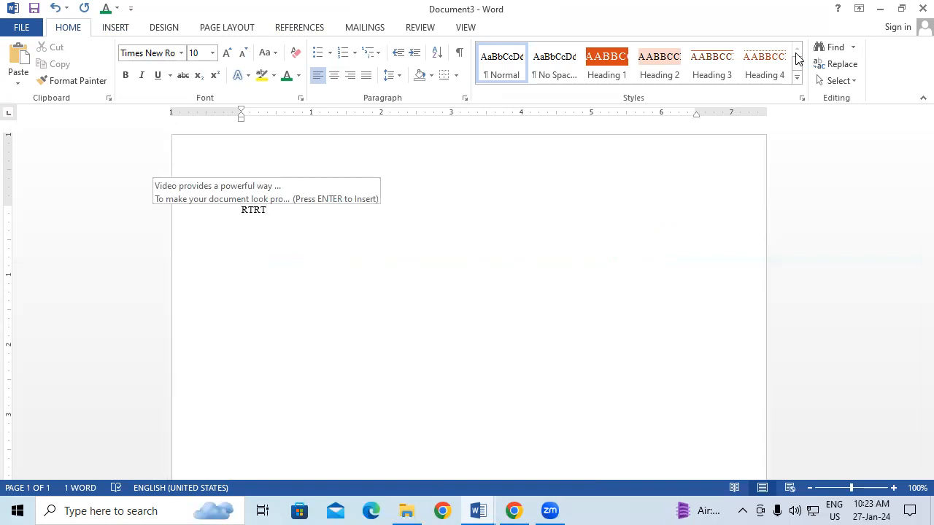
key("Return")
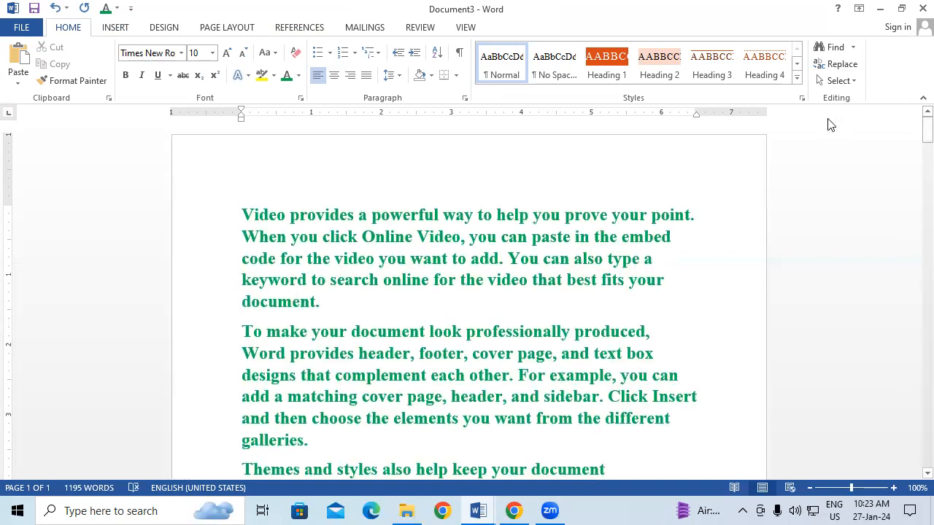
Add two new lines after the first paragraph and insert the keyboard picture there through its AutoText entry KKK
left_click(345, 309)
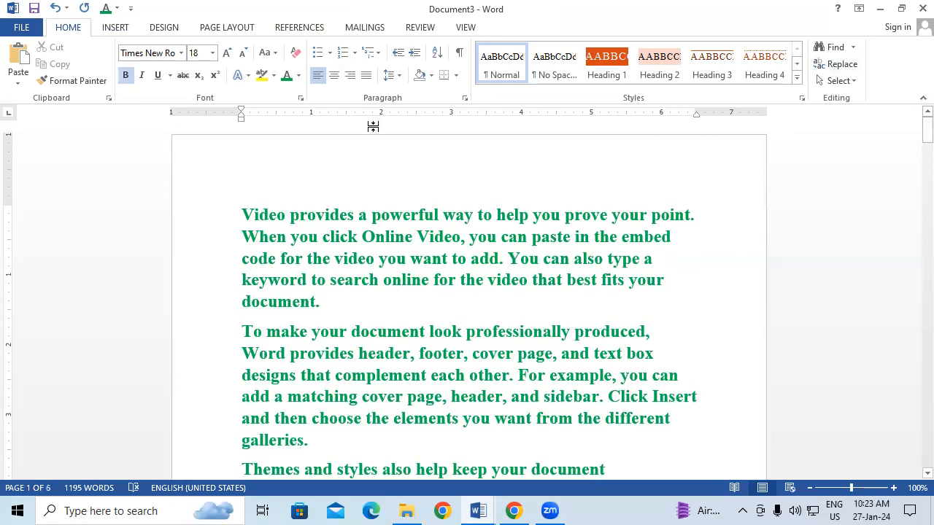
key("Return")
key("Return")
type("KKK")
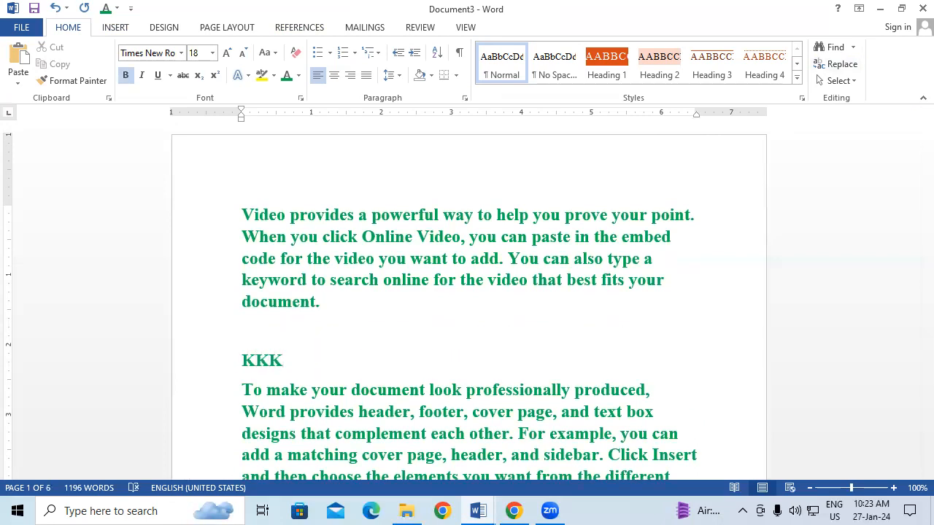
key("space")
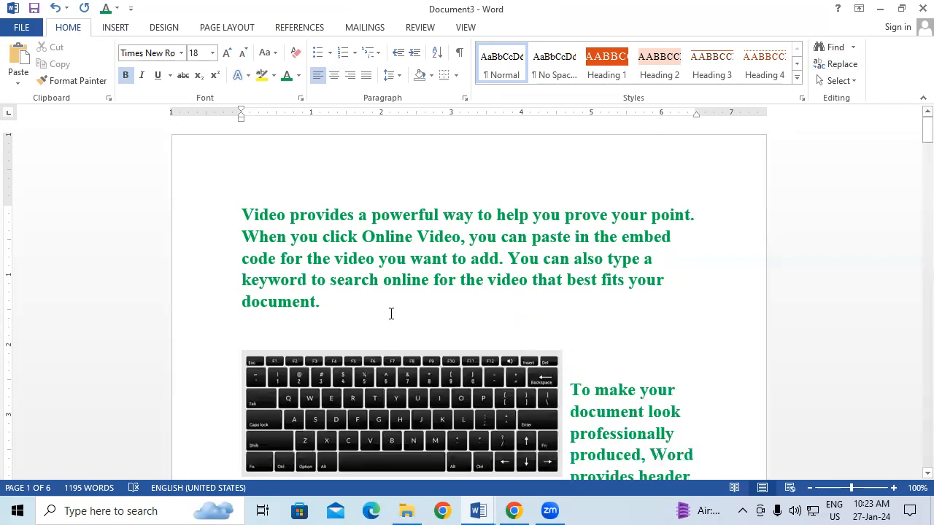
scroll(419, 321, "down", 1)
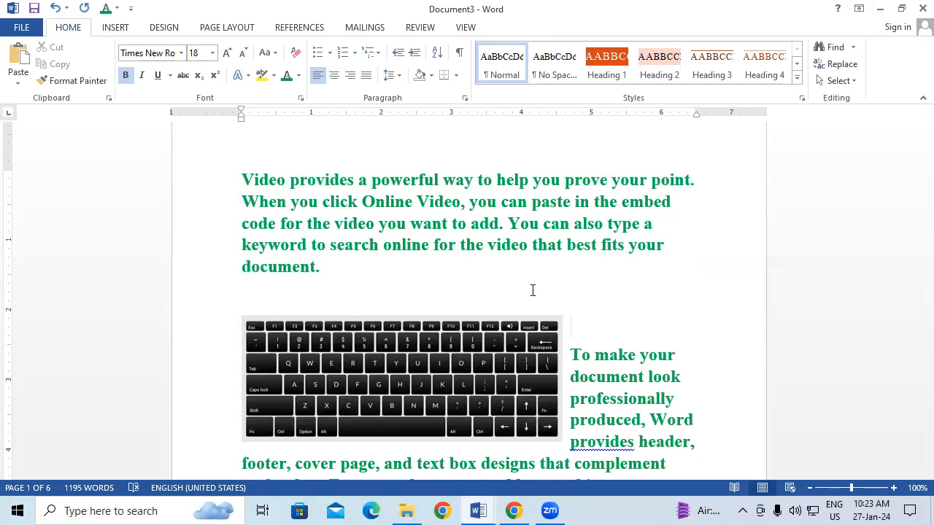
Close Document3 and Document2 without saving their changes
left_click(920, 8)
left_click(475, 284)
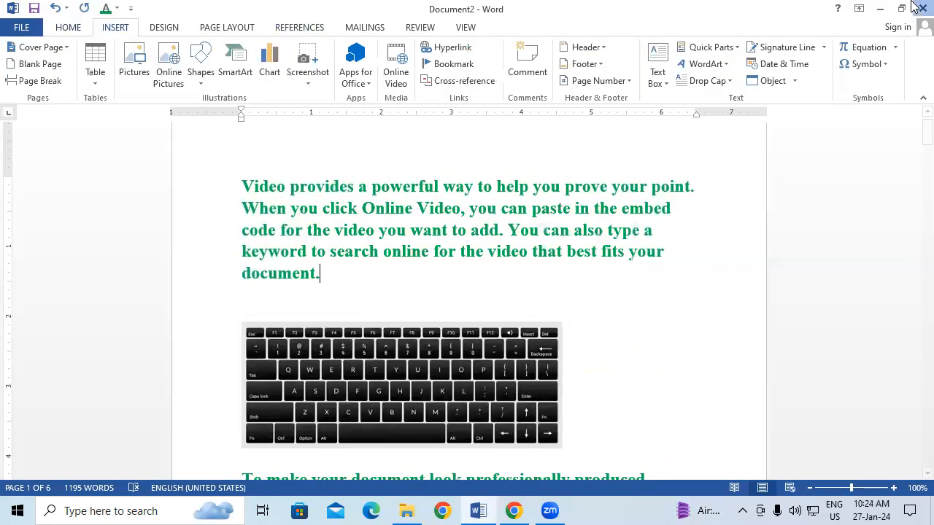
left_click(464, 284)
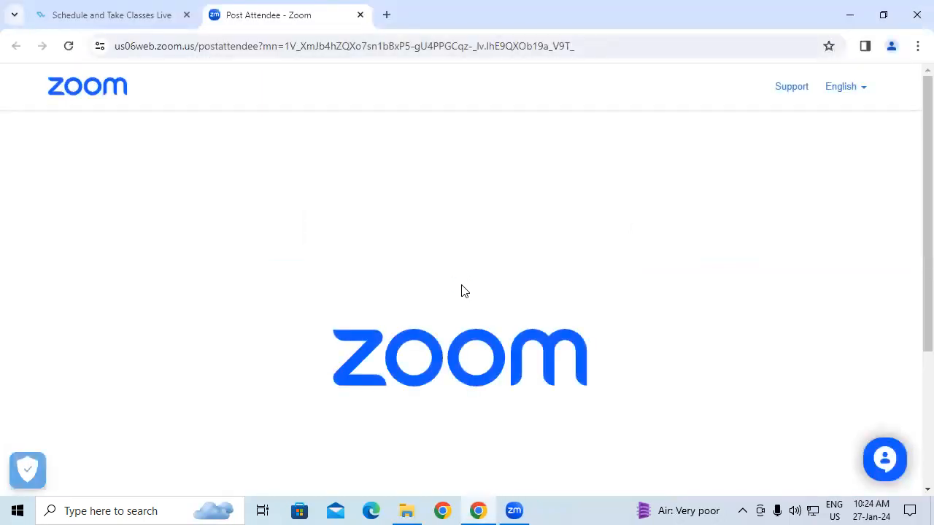
Start Word again by running winword and create a blank document
key("super+r")
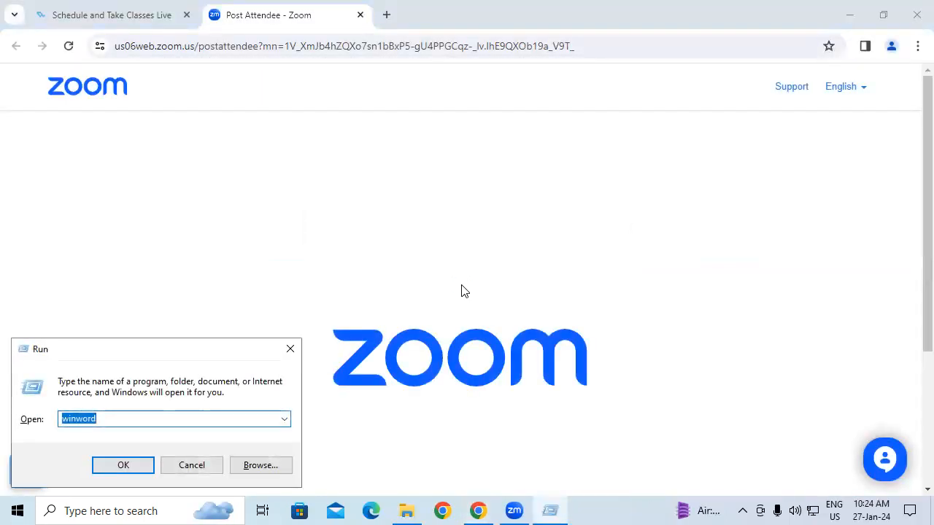
key("Return")
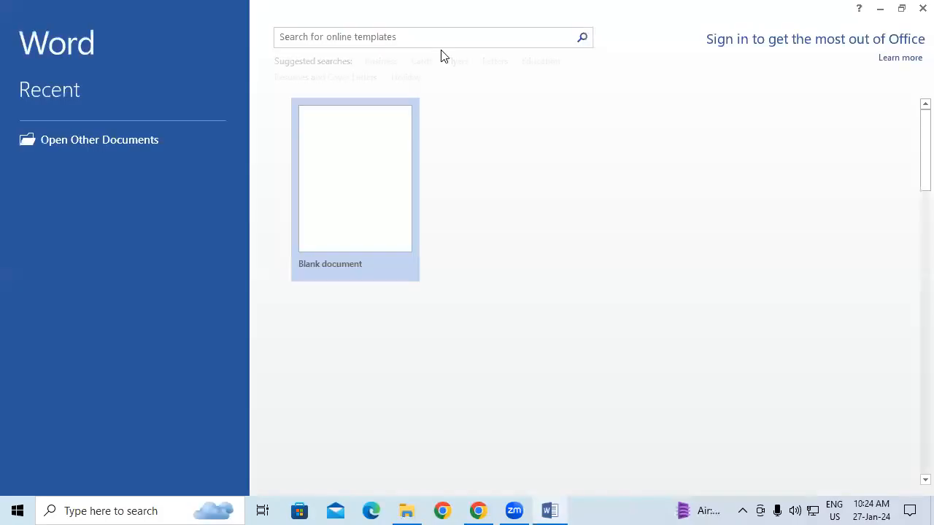
left_click(346, 154)
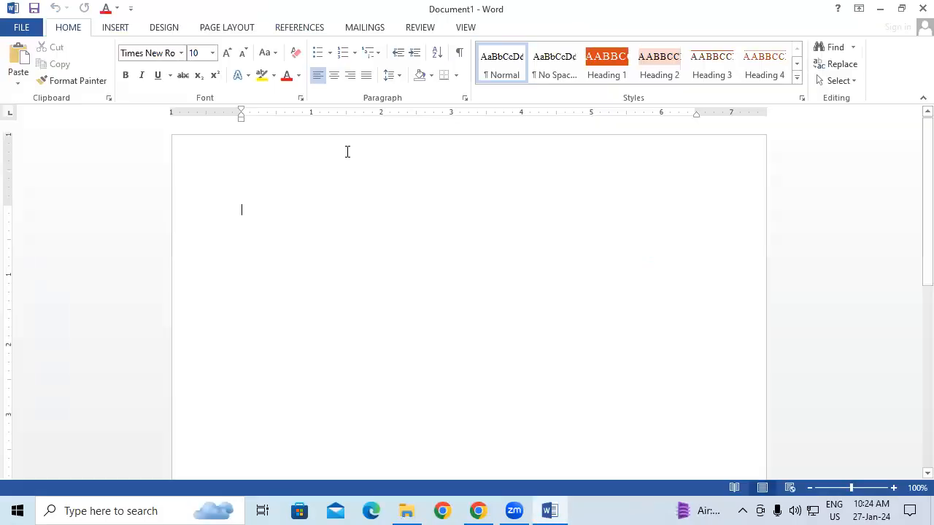
left_click(114, 29)
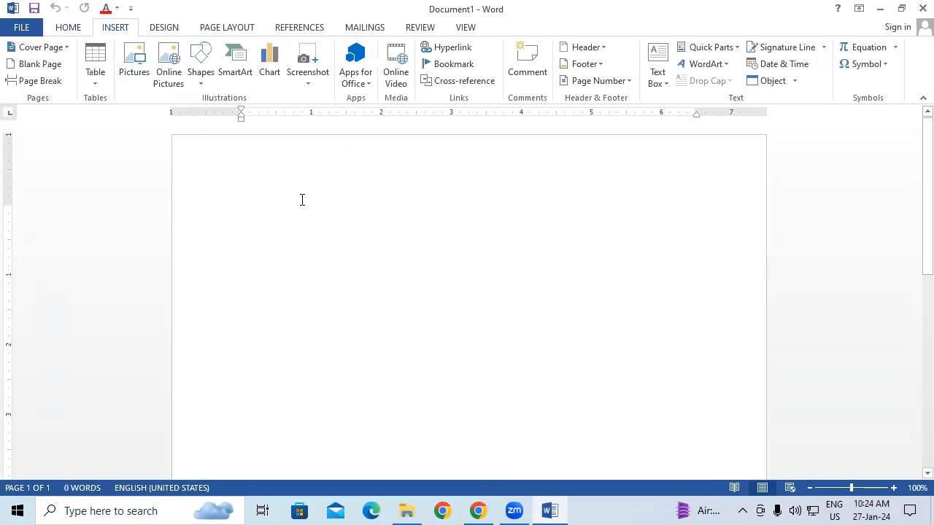
left_click(73, 28)
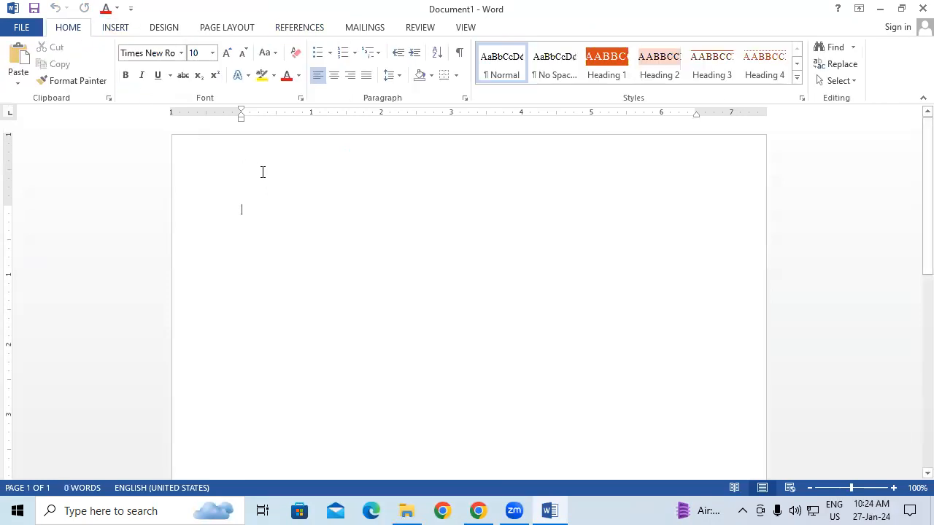
Generate sample paragraphs in the blank document with =RAND()
type("=")
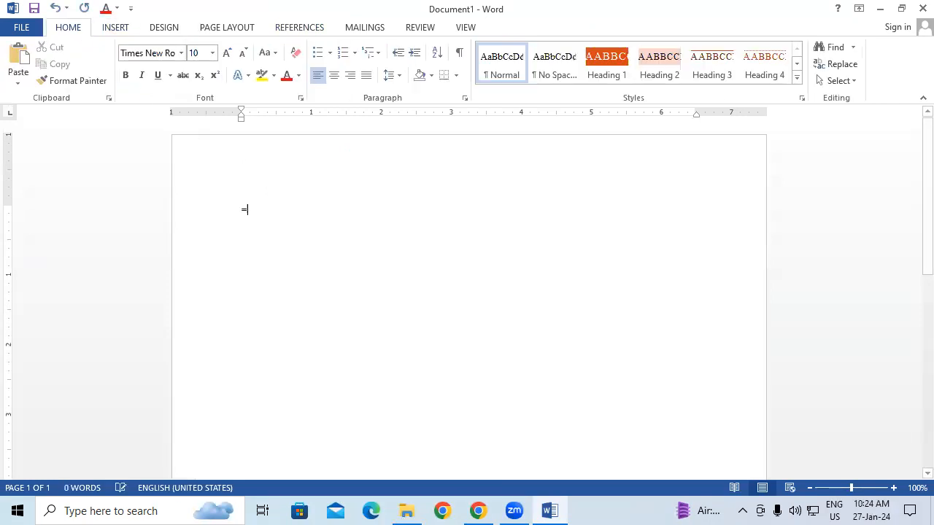
type("RAND()")
key("Return")
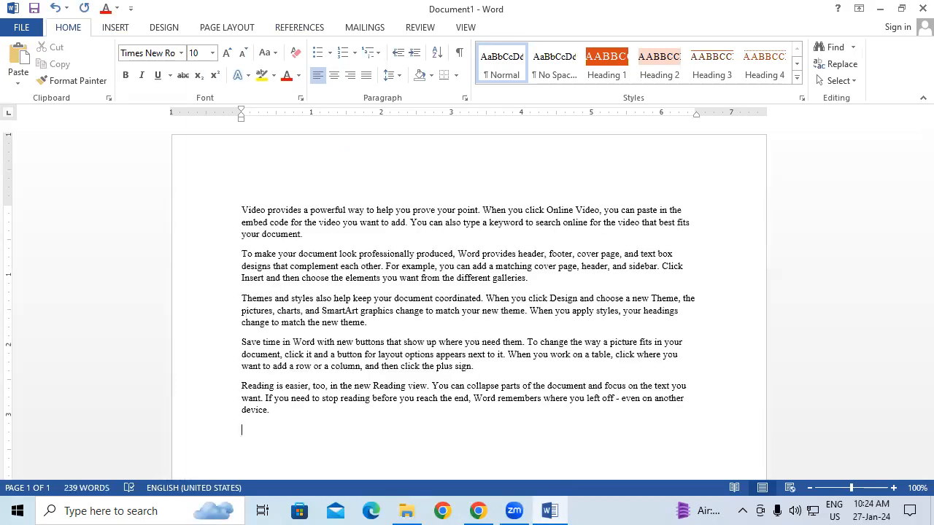
Format all of the sample text at size 16 in red with an underline
key("ctrl+a")
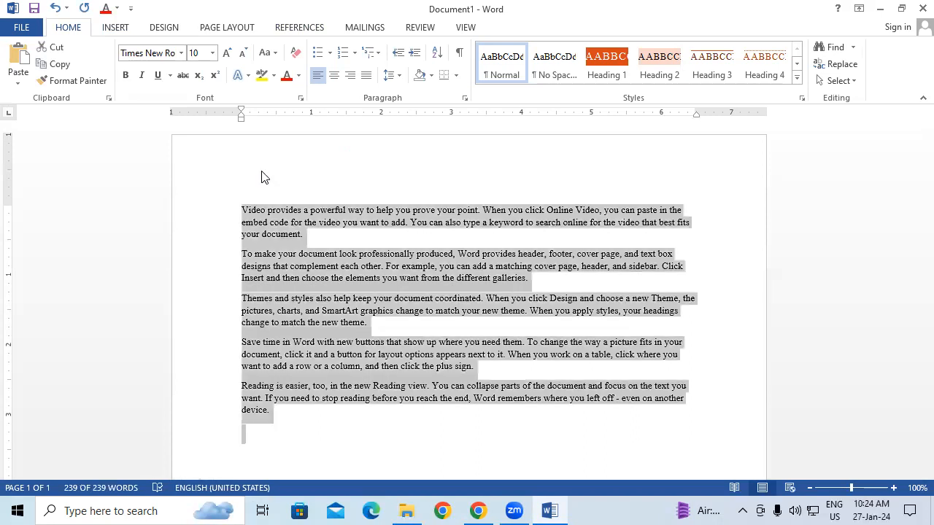
key("ctrl+shift+period")
key("ctrl+shift+period")
key("ctrl+shift+period")
key("ctrl+shift+period")
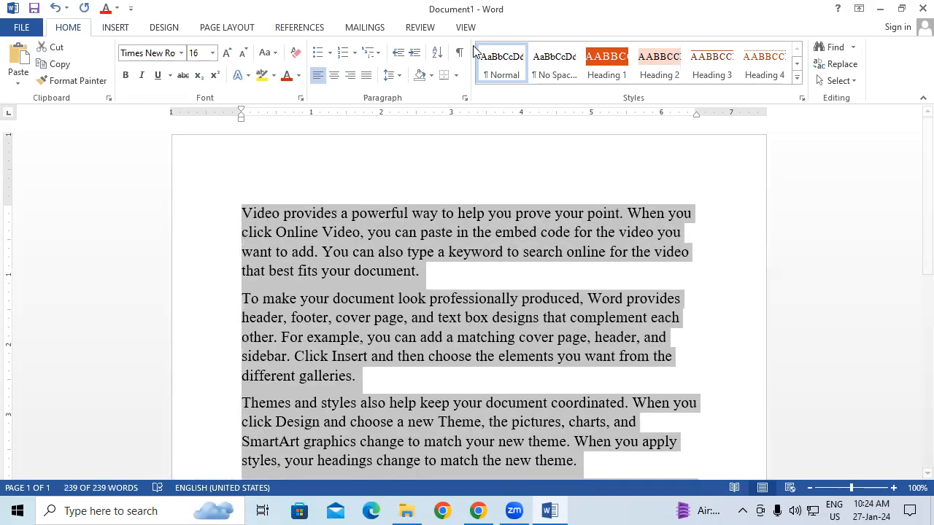
left_click(286, 81)
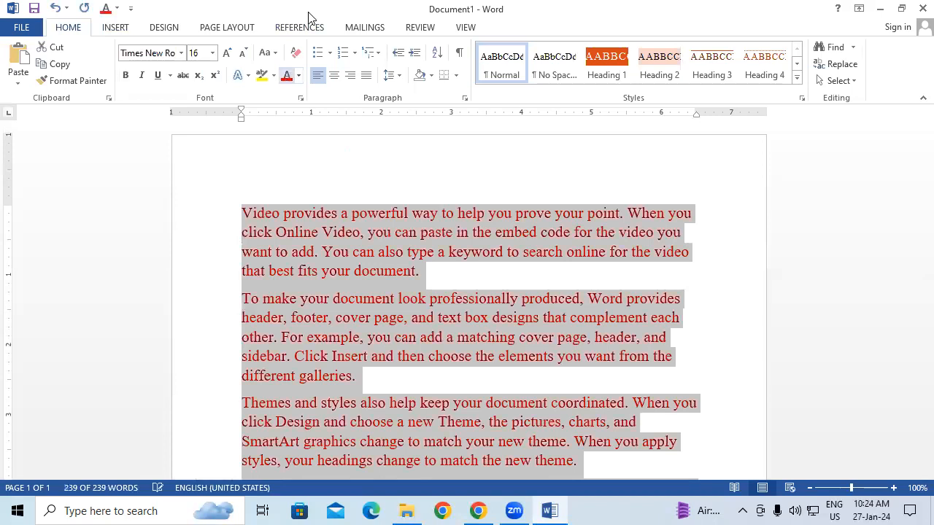
left_click(157, 75)
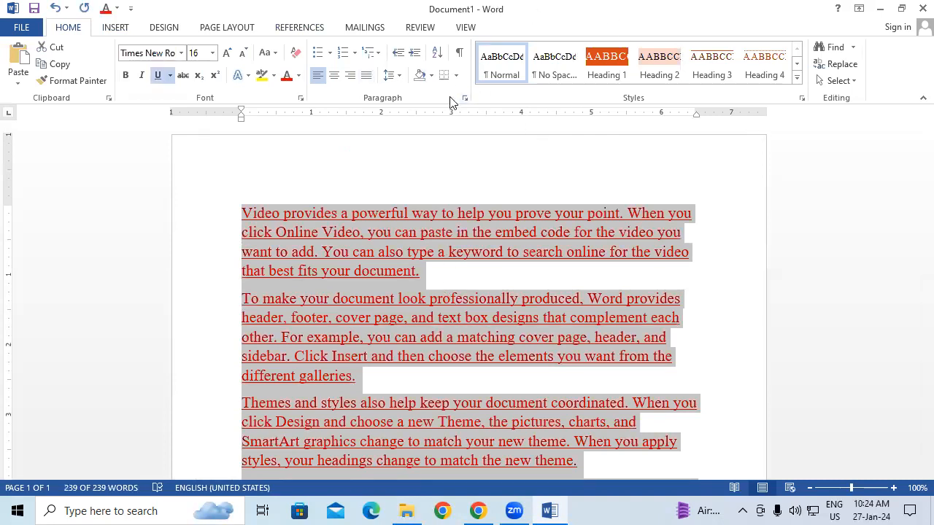
Save the selected red underlined text to the AutoText gallery as a building block named PPP
left_click(115, 29)
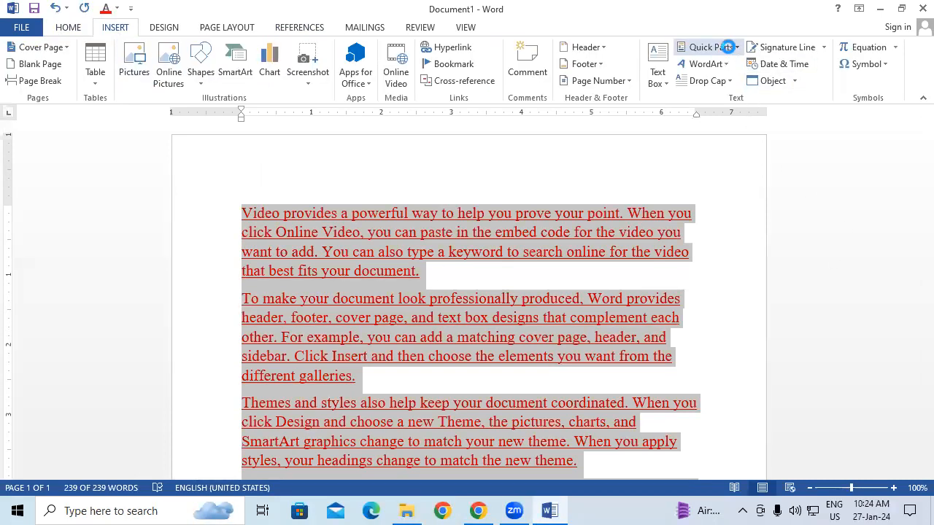
left_click(728, 47)
mouse_move(720, 70)
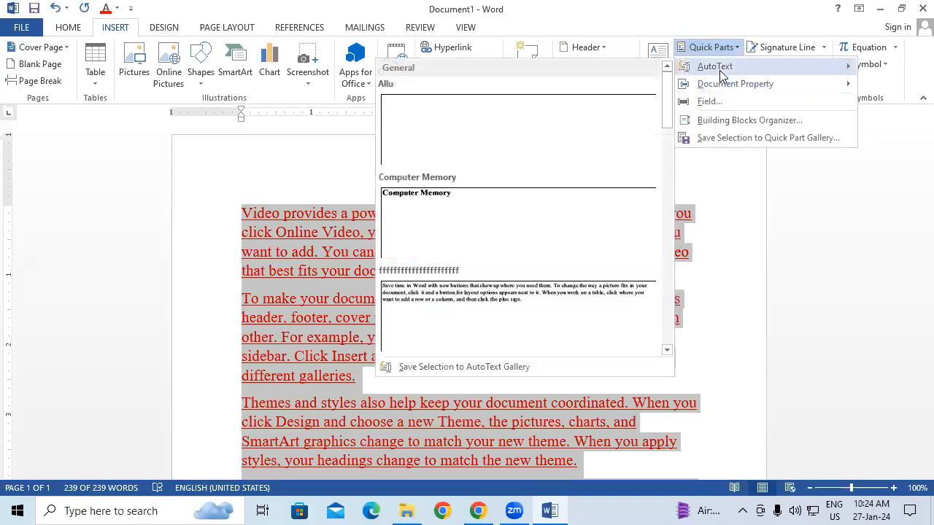
left_click(462, 365)
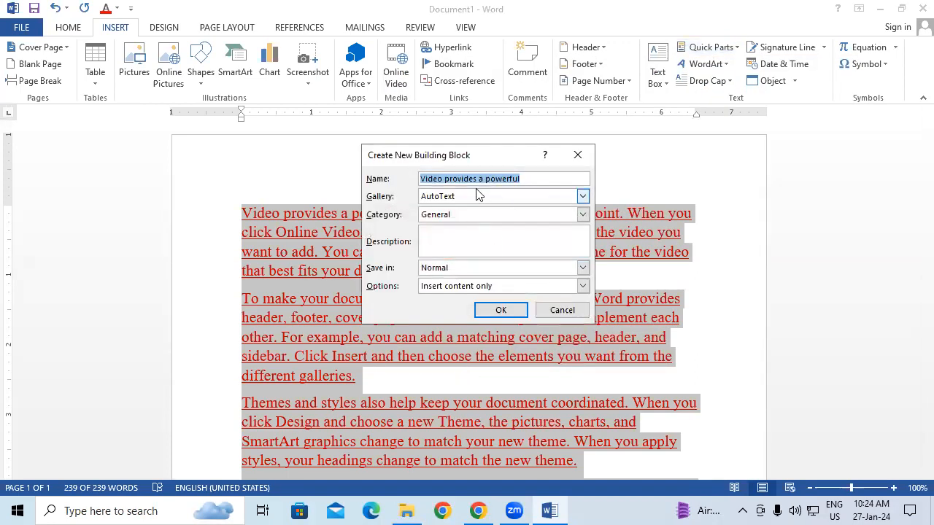
type("PPP")
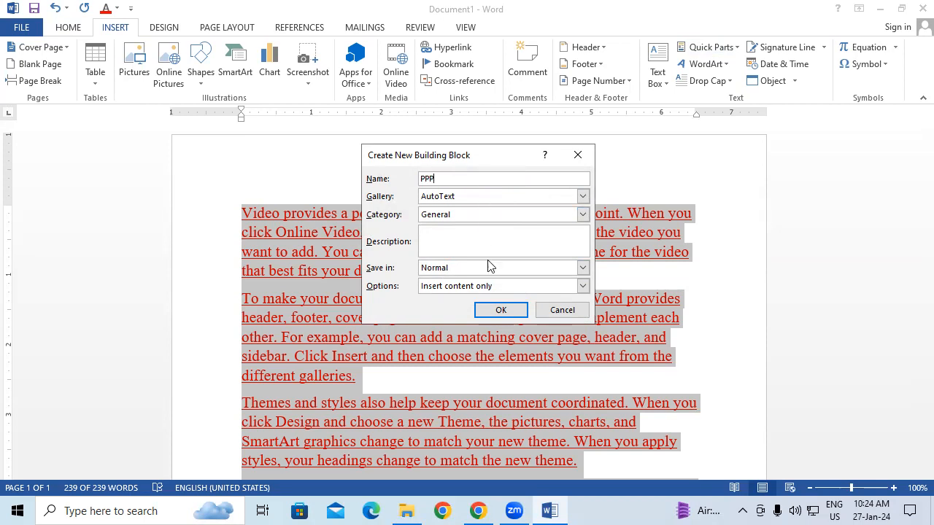
left_click(509, 312)
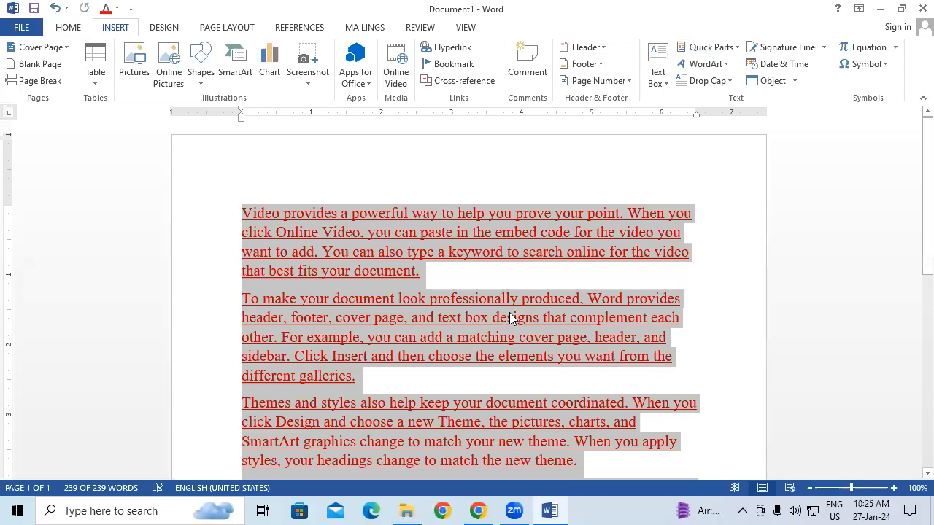
Add several blank lines after "Click Insert and" in the second paragraph and place the cursor on the first of them
scroll(426, 309, "down", 1)
left_click(399, 337)
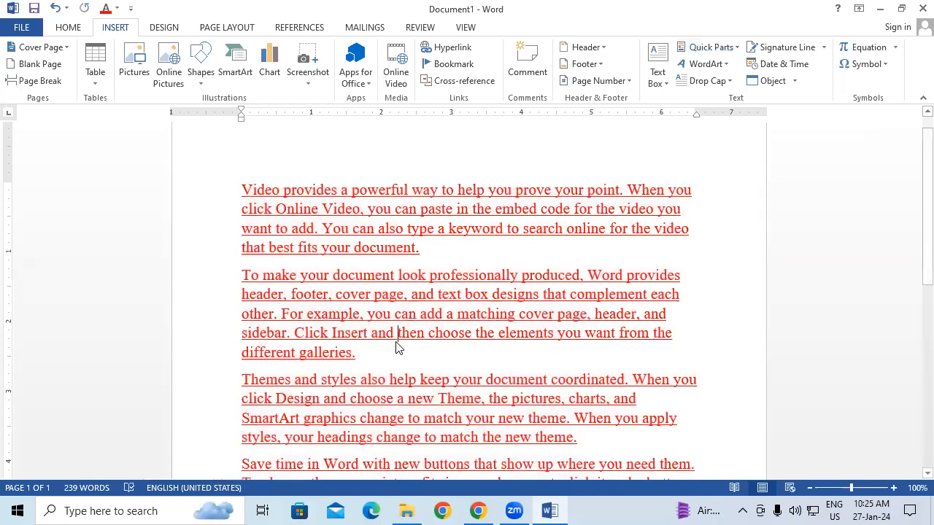
key("Return")
key("Return")
key("Return")
key("Return")
key("Return")
key("Return")
key("Return")
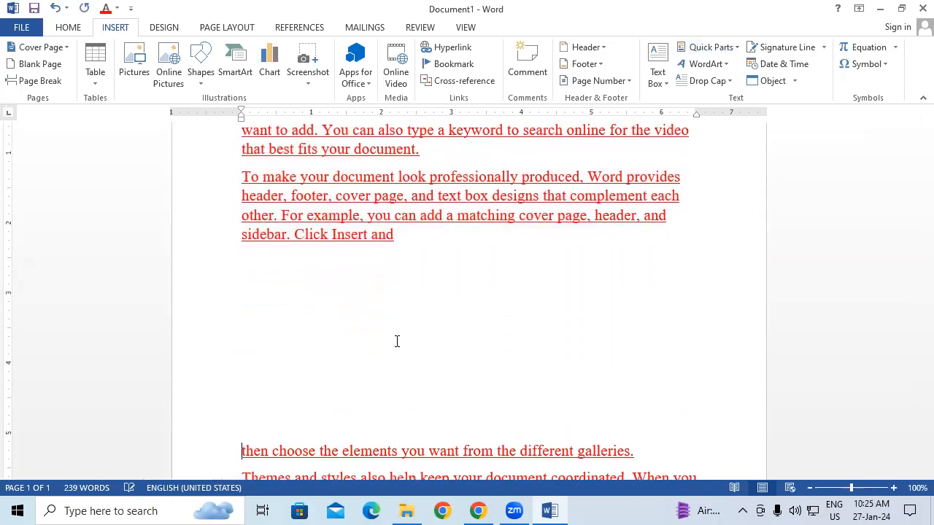
left_click(275, 270)
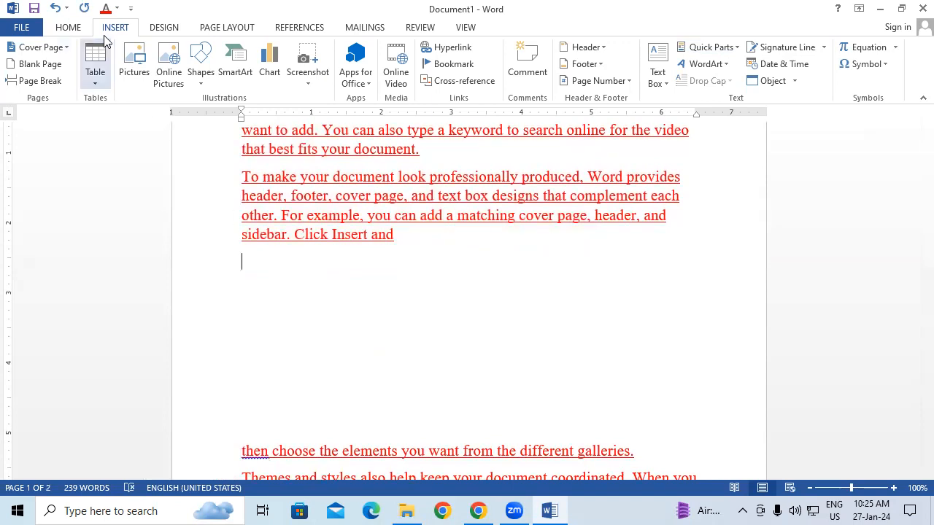
Insert the desktop computer picture from disk on the blank line below "Click Insert and"
left_click(139, 65)
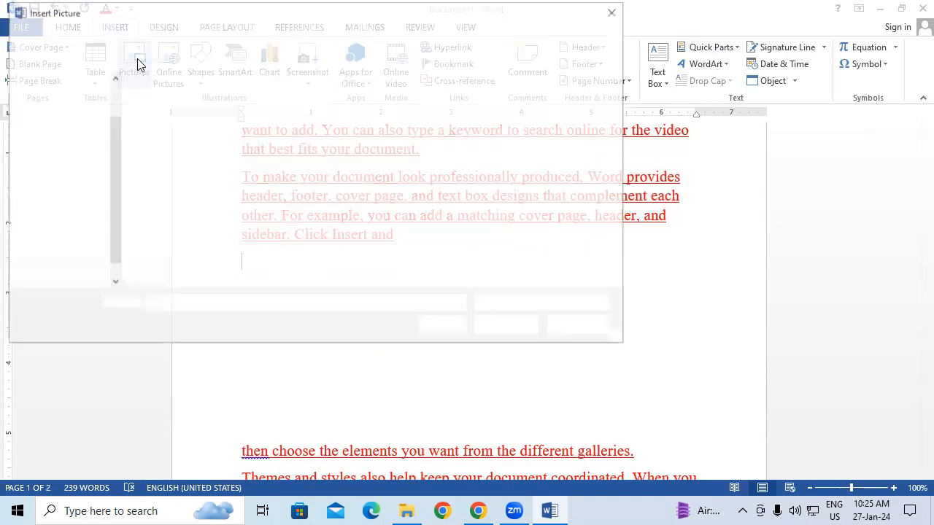
left_click(56, 196)
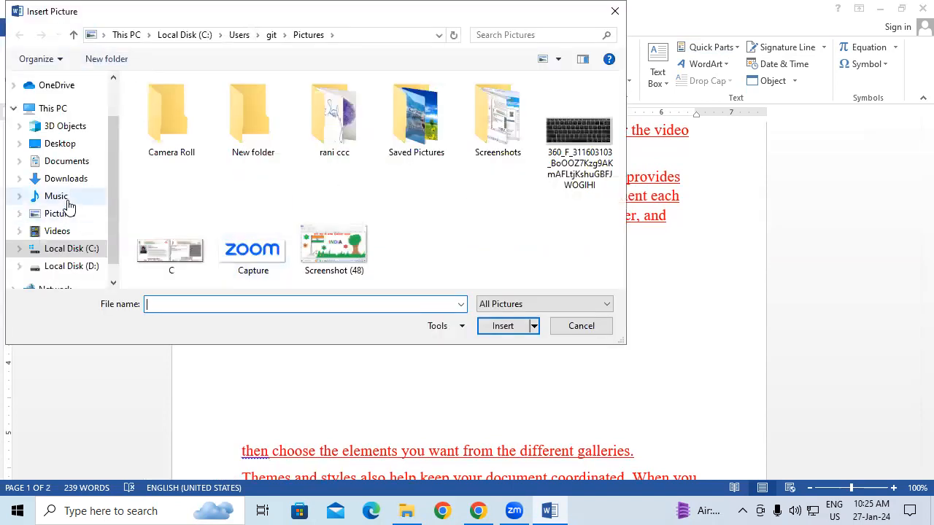
left_click(482, 230)
left_click(501, 325)
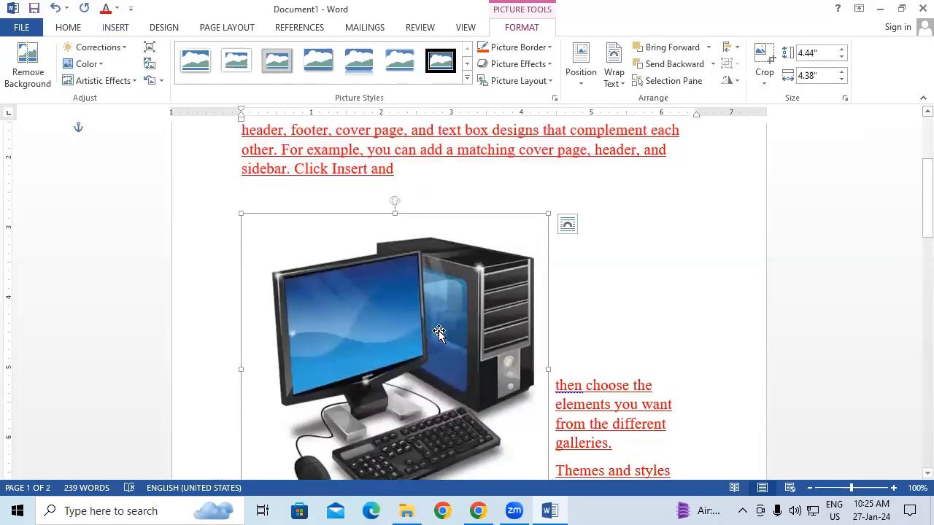
Save the selected desktop computer picture to the AutoText gallery as a building block named FFF
left_click(116, 31)
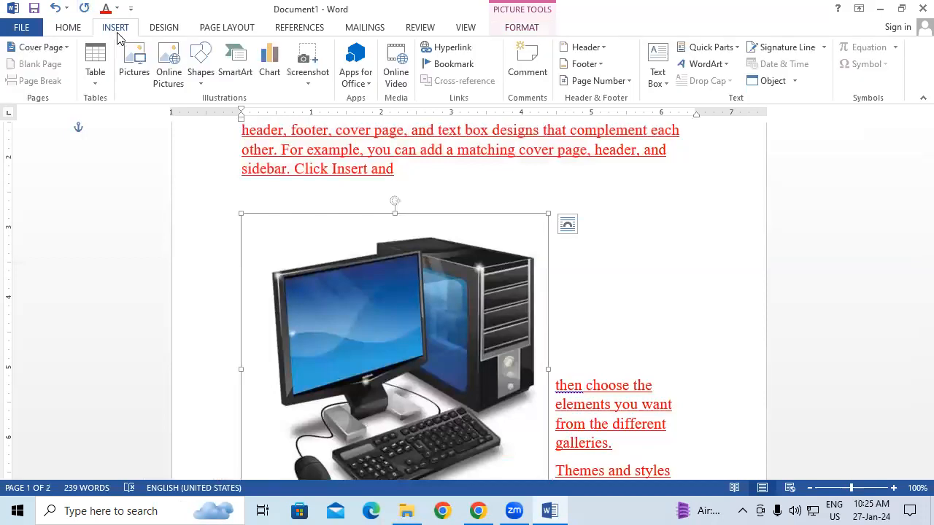
left_click(702, 48)
mouse_move(742, 66)
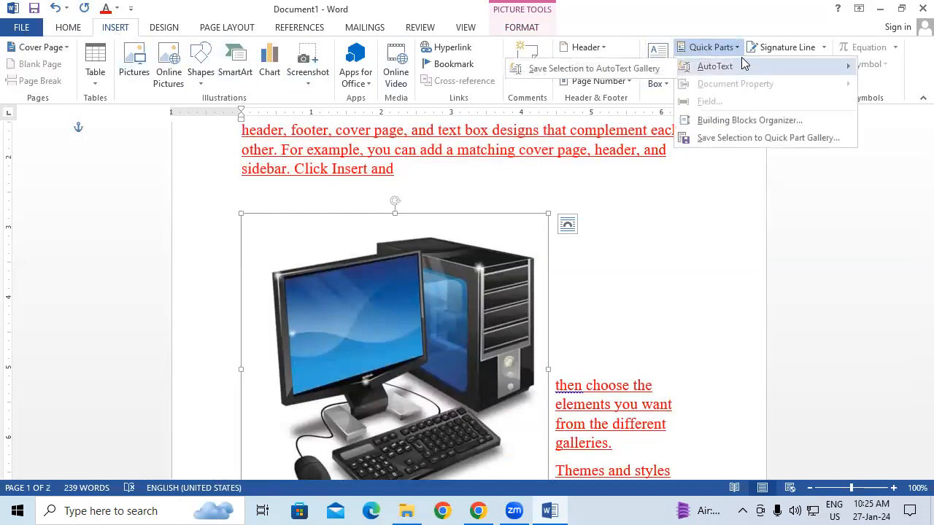
left_click(591, 68)
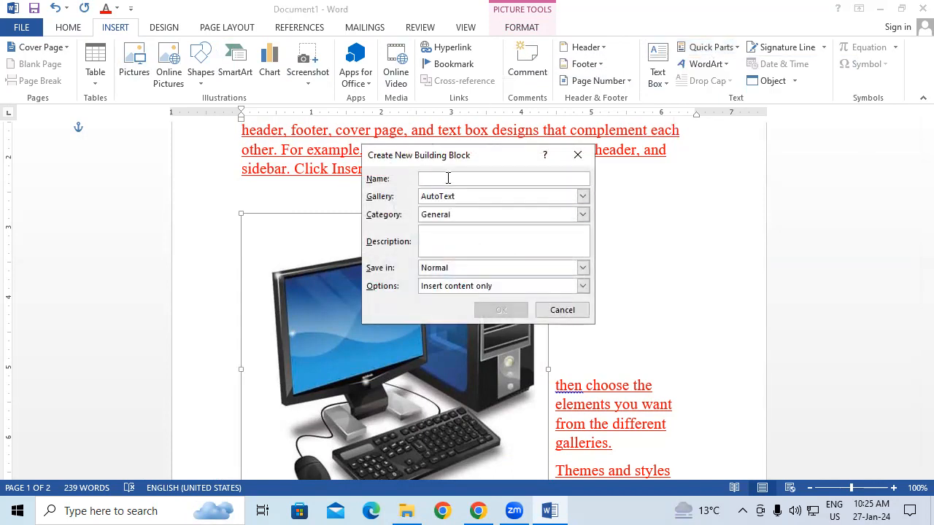
type("FFF")
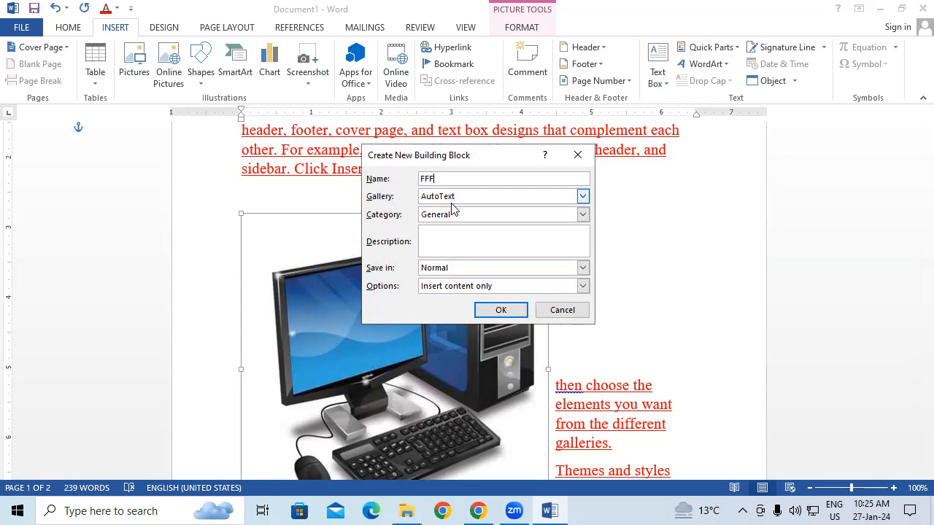
left_click(501, 310)
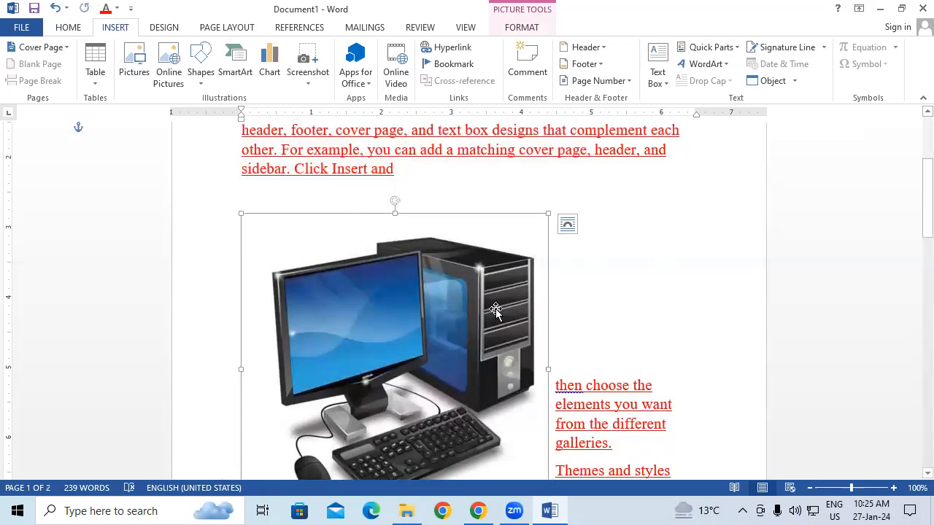
Create a new blank document and insert the saved PPP AutoText entry in it
key("ctrl+n")
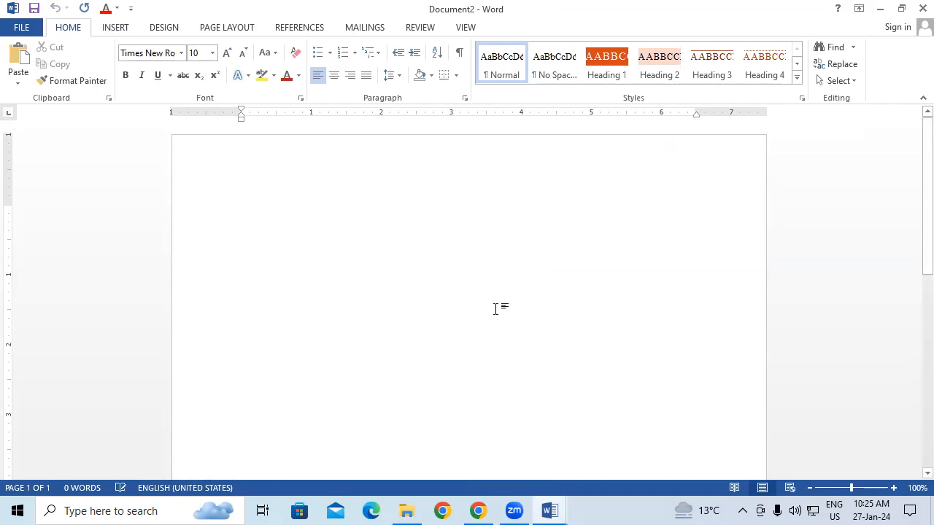
left_click(117, 29)
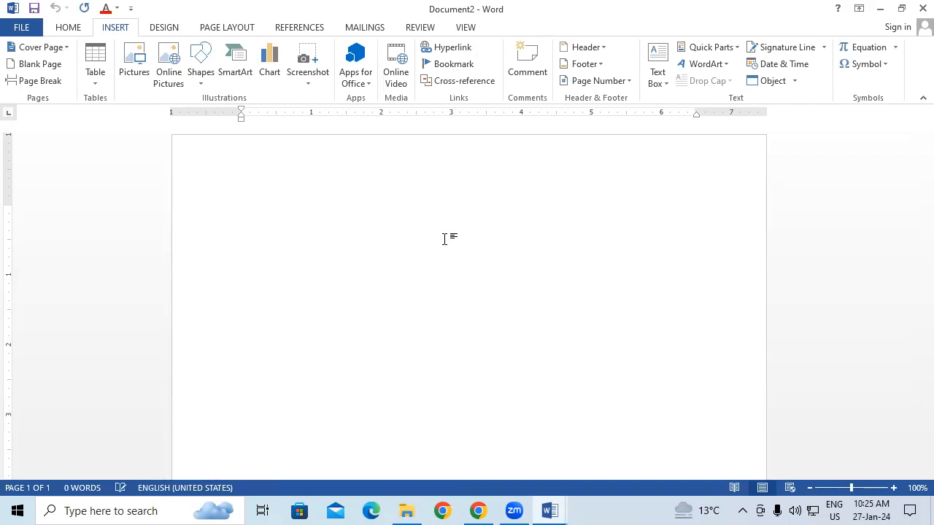
type("PPP")
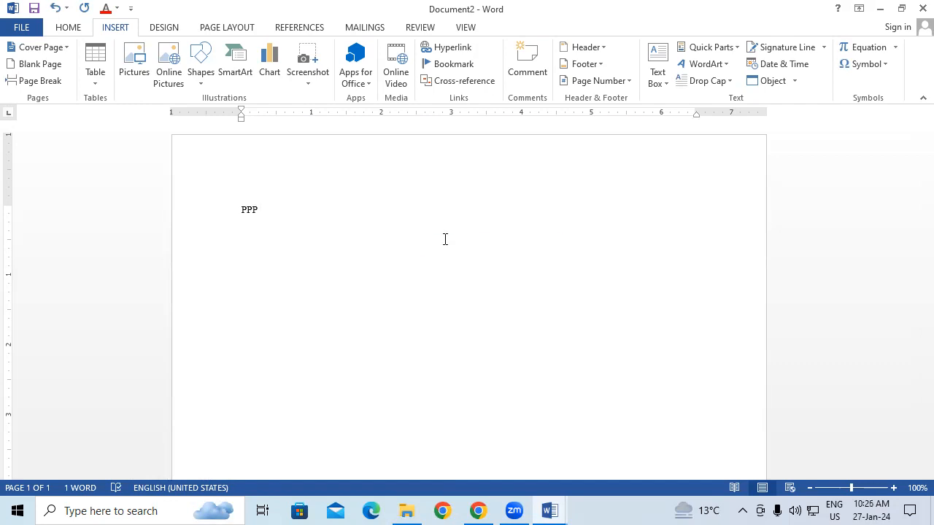
key("F3")
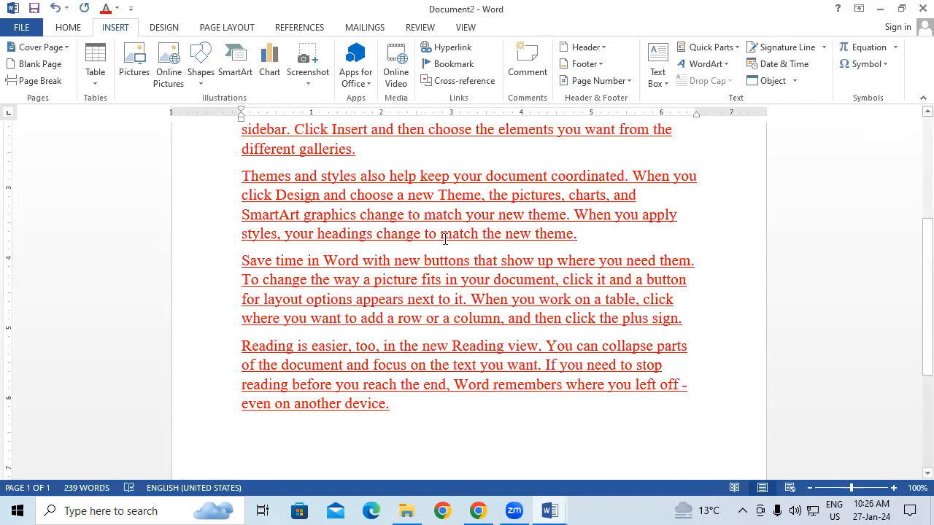
Add several blank lines after "different galleries." and insert the saved FFF picture entry at the end of that paragraph
scroll(445, 240, "up", 3)
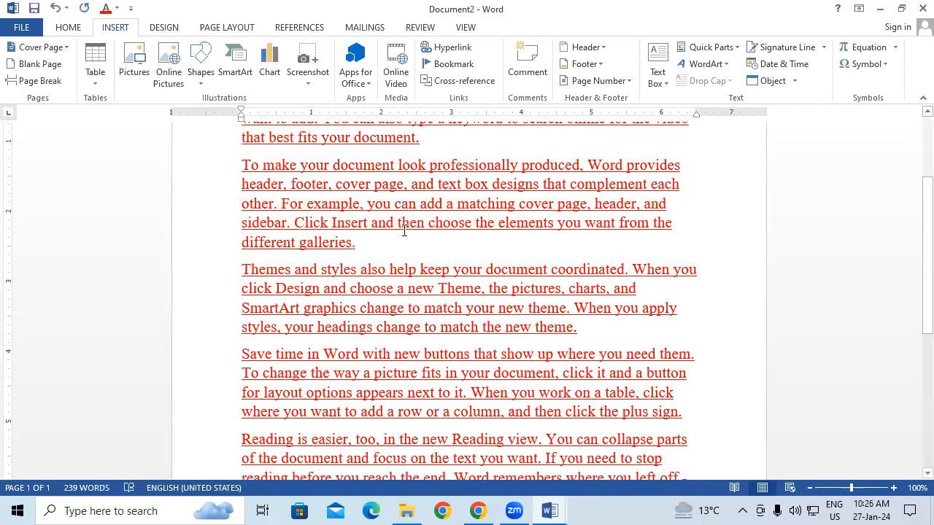
left_click(374, 248)
key("Return")
key("Return")
key("Return")
key("Return")
key("Return")
key("Return")
key("Return")
key("Return")
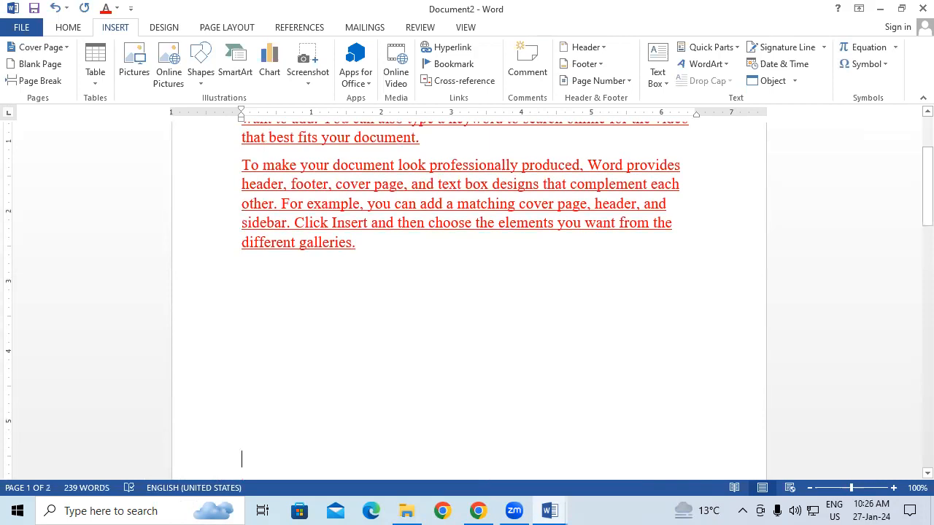
left_click(373, 253)
type("FFF")
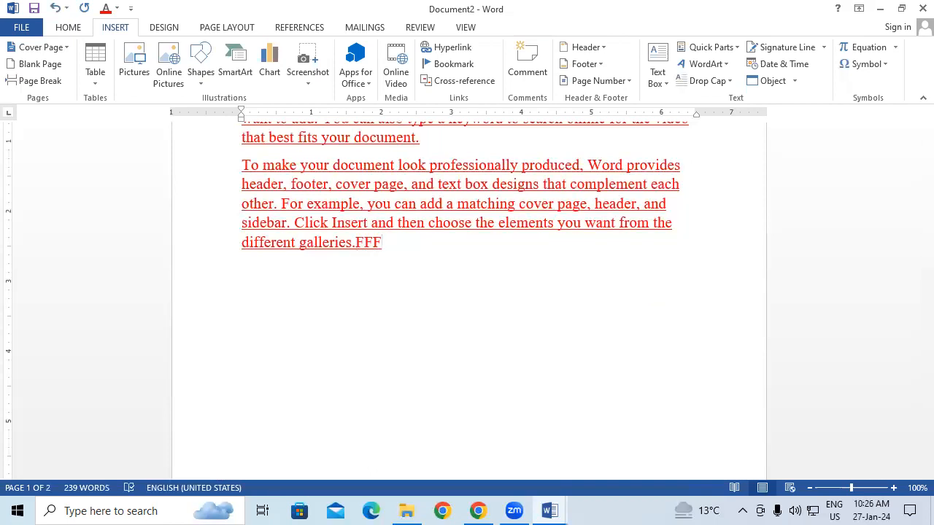
key("F3")
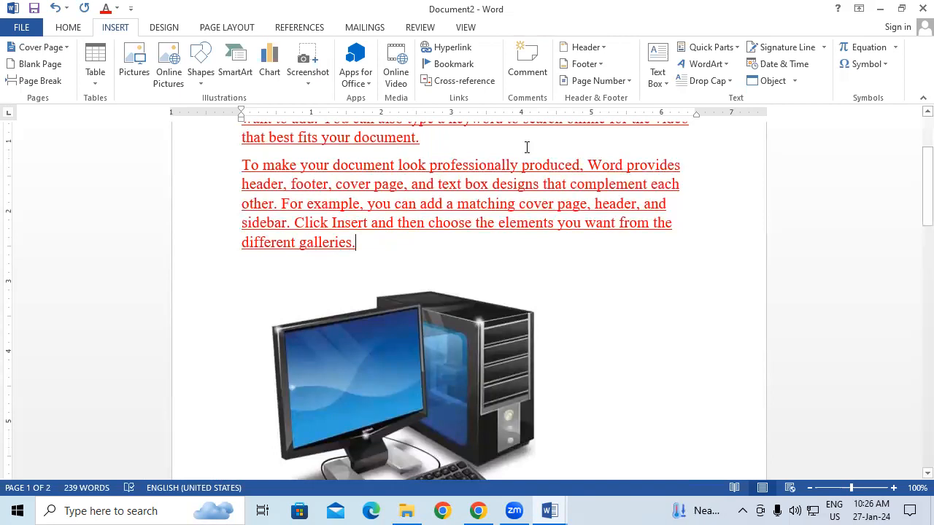
Look through the saved AutoText entries and the document properties offered by Quick Parts
left_click(719, 49)
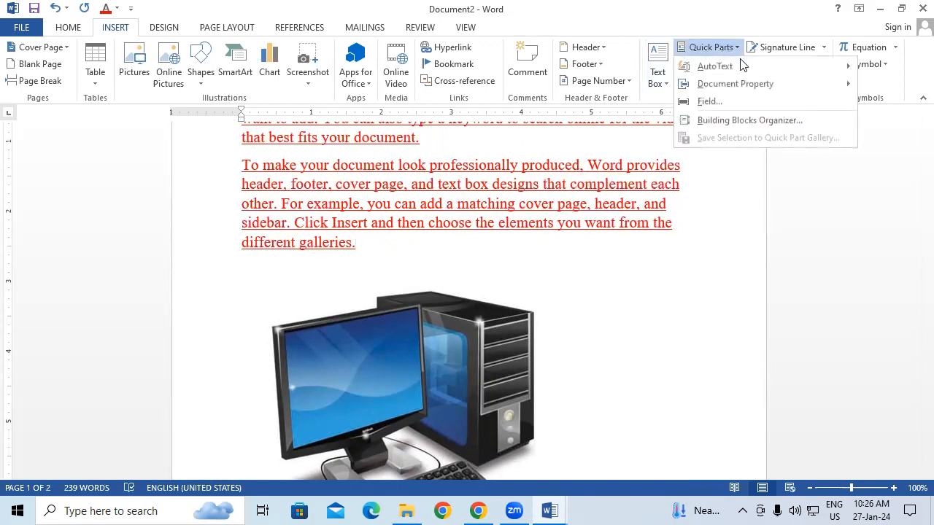
mouse_move(744, 64)
left_click_drag(667, 93, 683, 327)
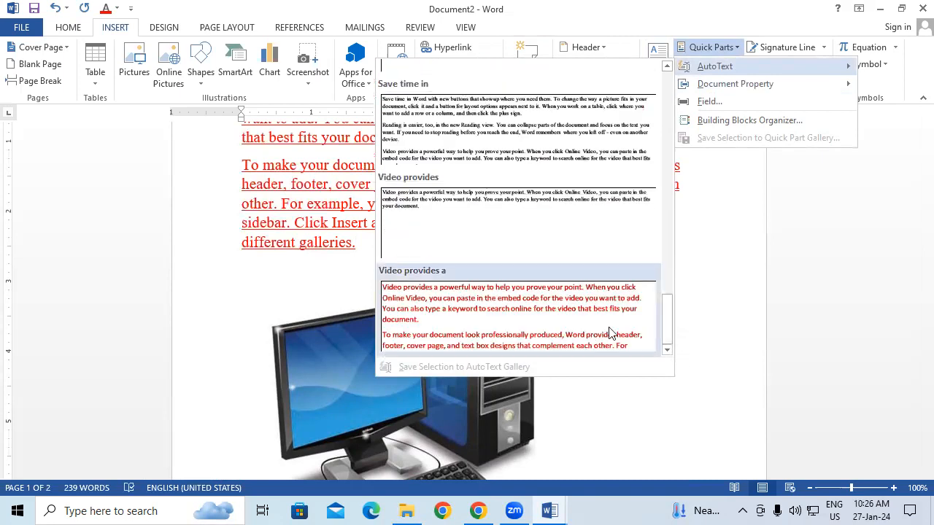
left_click_drag(674, 321, 636, 92)
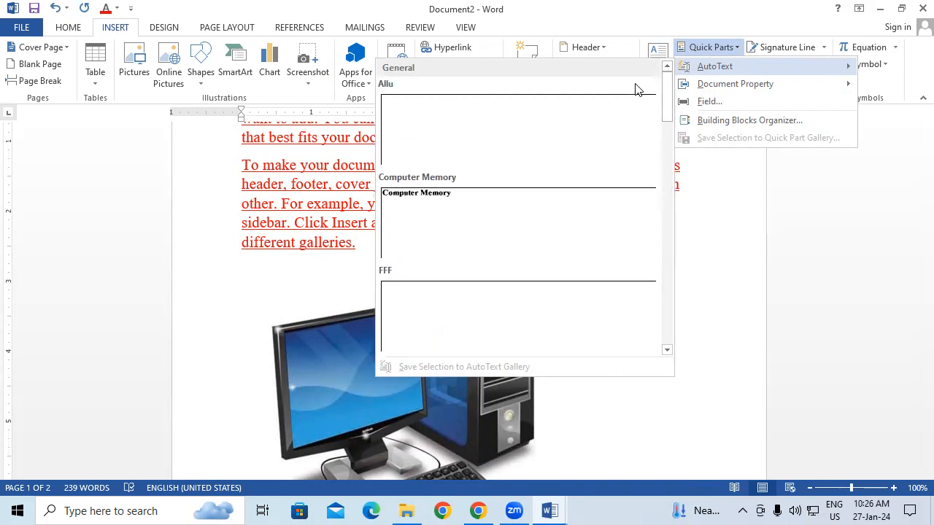
left_click(675, 407)
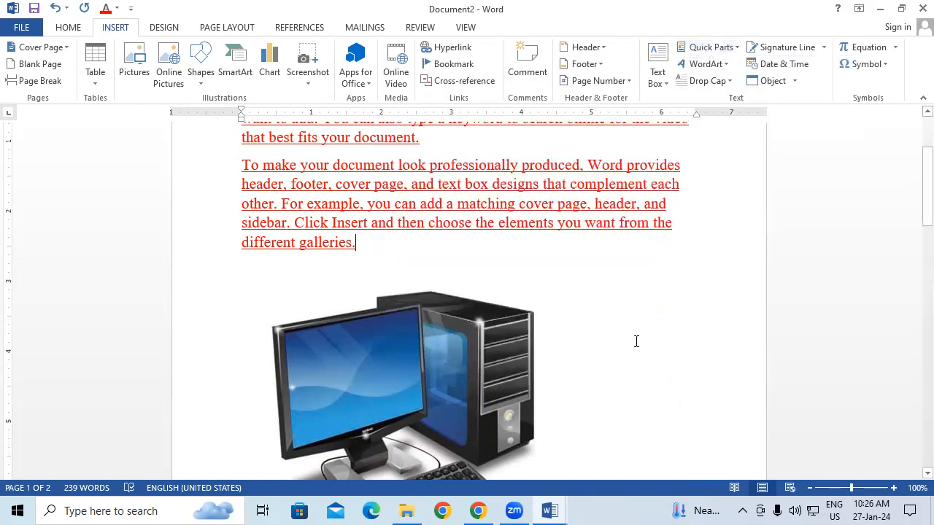
left_click_drag(331, 191, 417, 361)
left_click(480, 235)
left_click(627, 323)
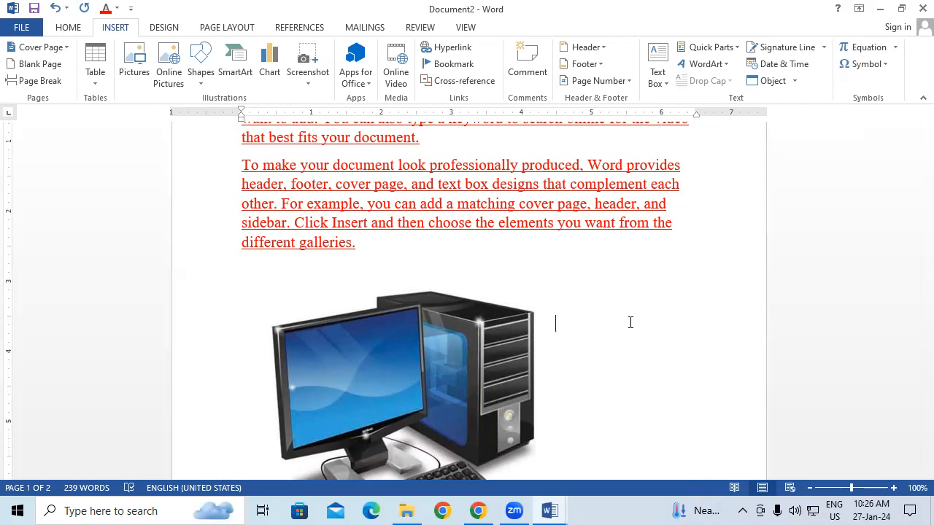
left_click(723, 47)
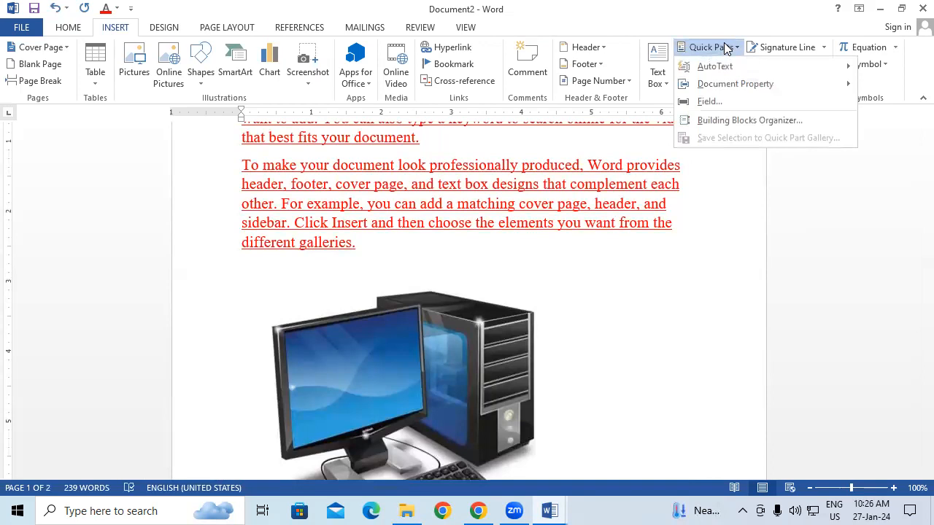
mouse_move(737, 89)
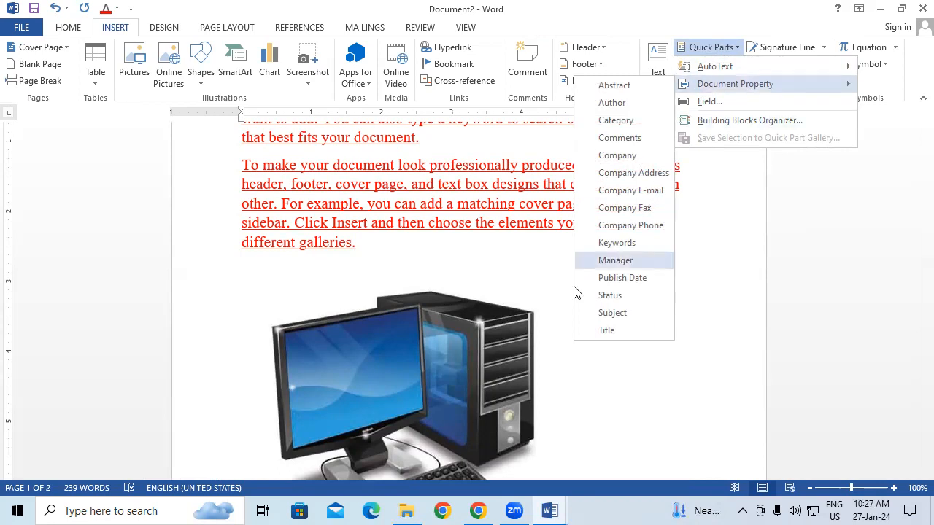
left_click(542, 279)
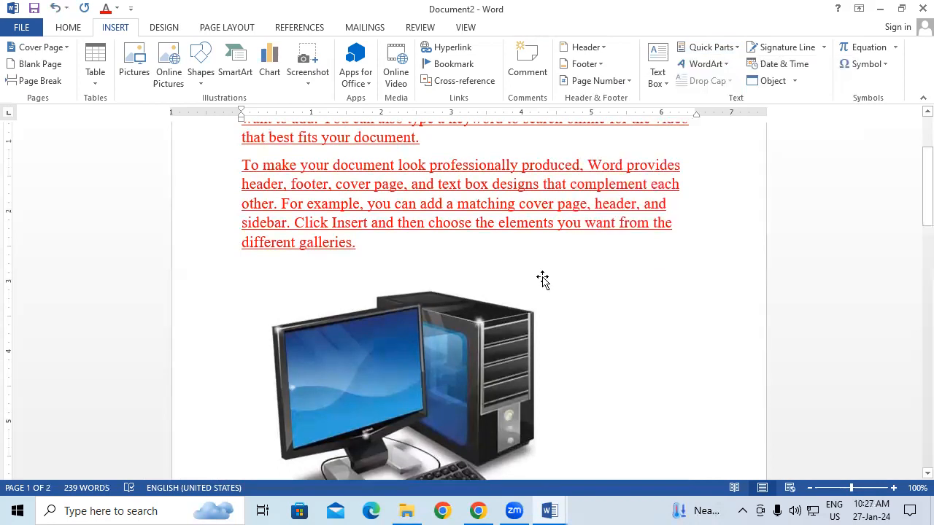
Create a new blank document and insert black shadowed WordArt reading "GAYATRI COMPUTER"
key("ctrl+n")
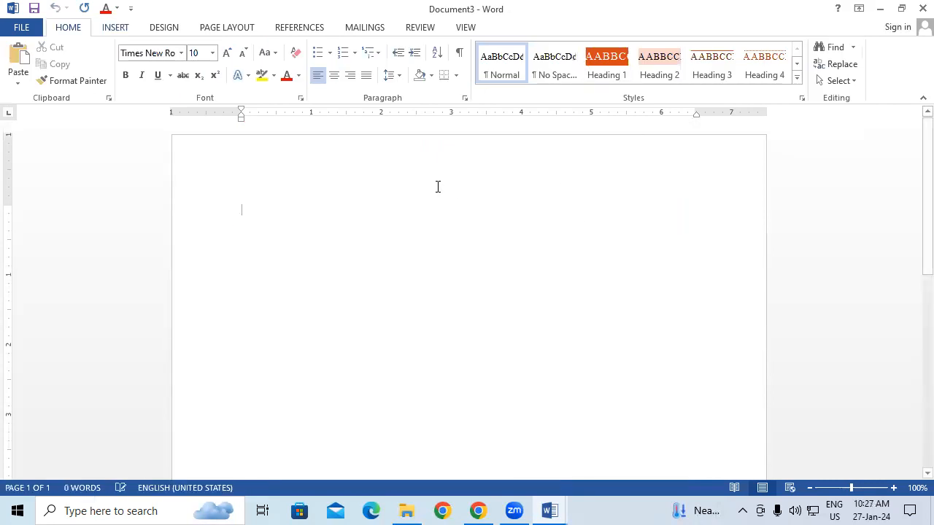
left_click(122, 32)
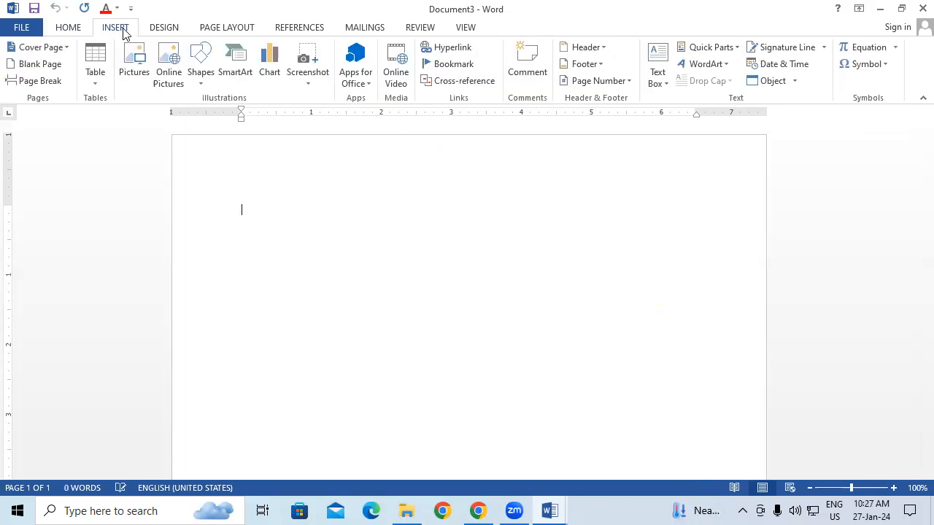
left_click(725, 71)
left_click(700, 175)
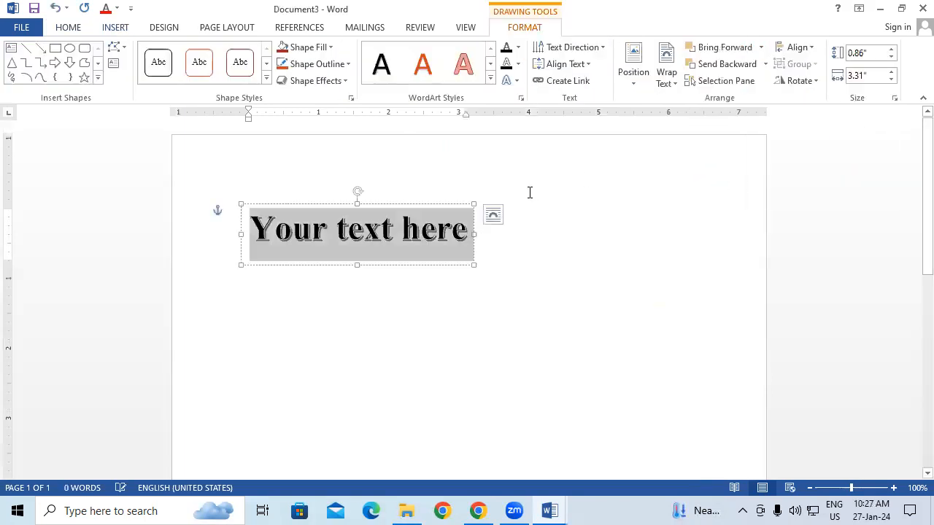
type("GAYATRI")
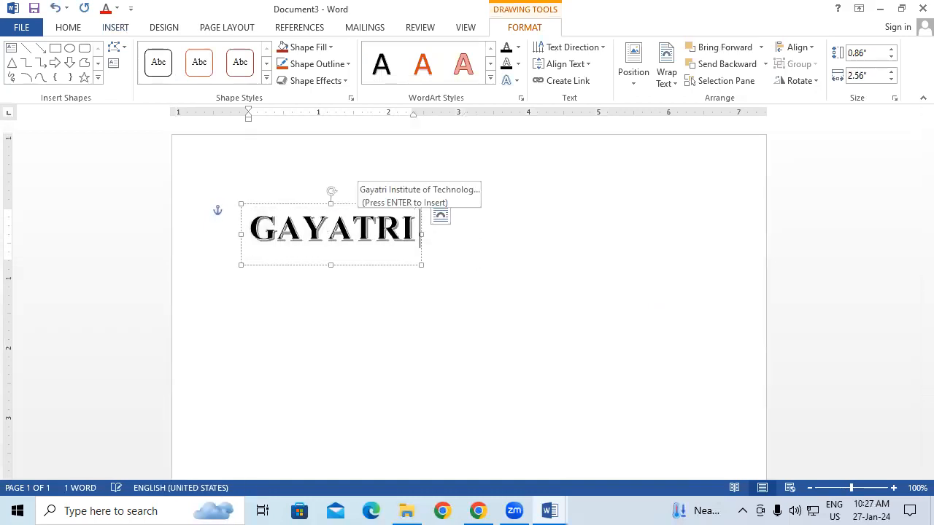
type(" COMP")
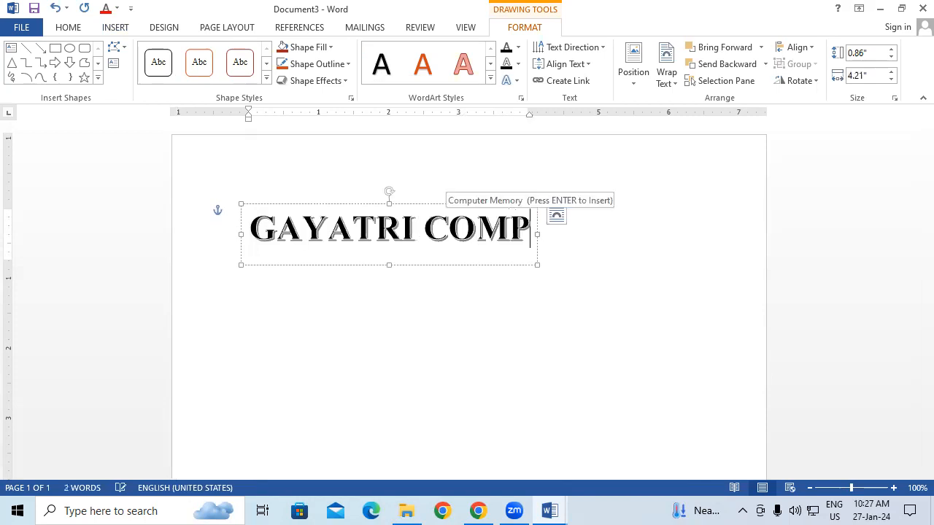
type("UTER")
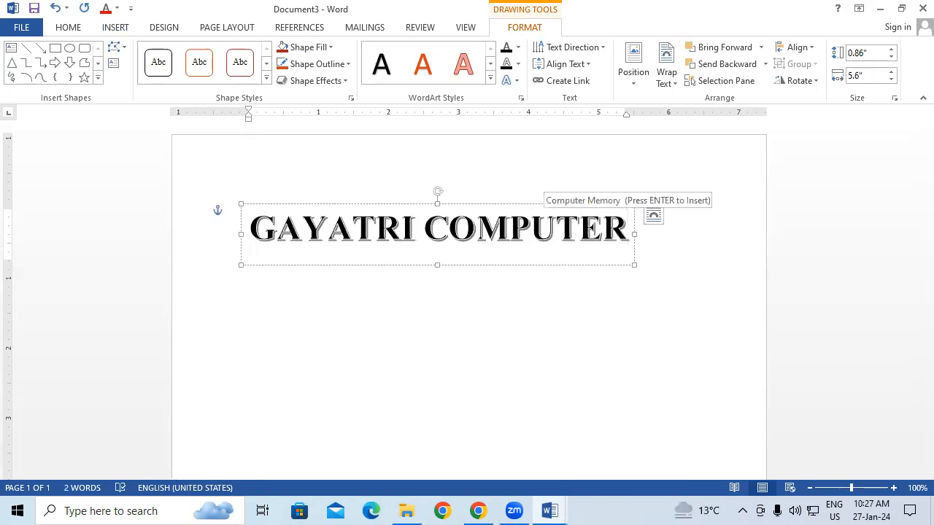
Fill the "GAYATRI COMPUTER" WordArt text with red and apply a shadow text effect to it
left_click_drag(261, 226, 708, 248)
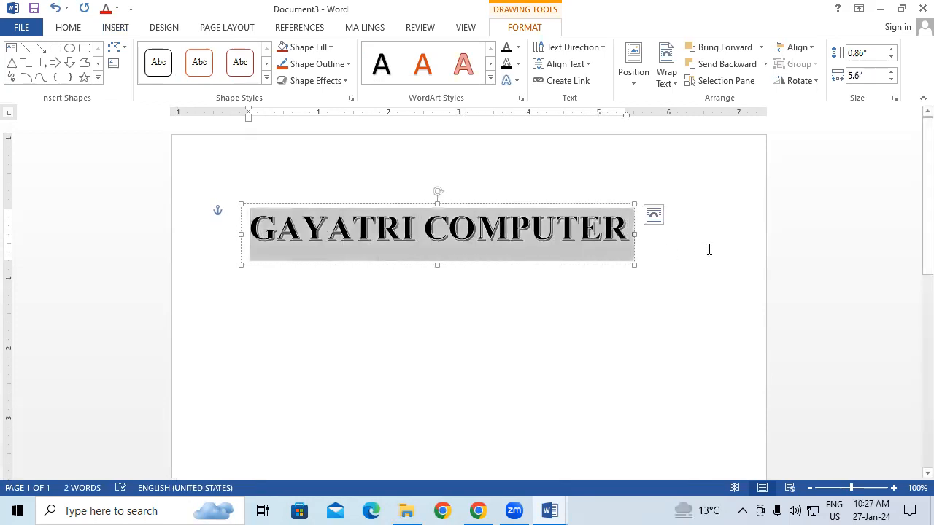
left_click(518, 47)
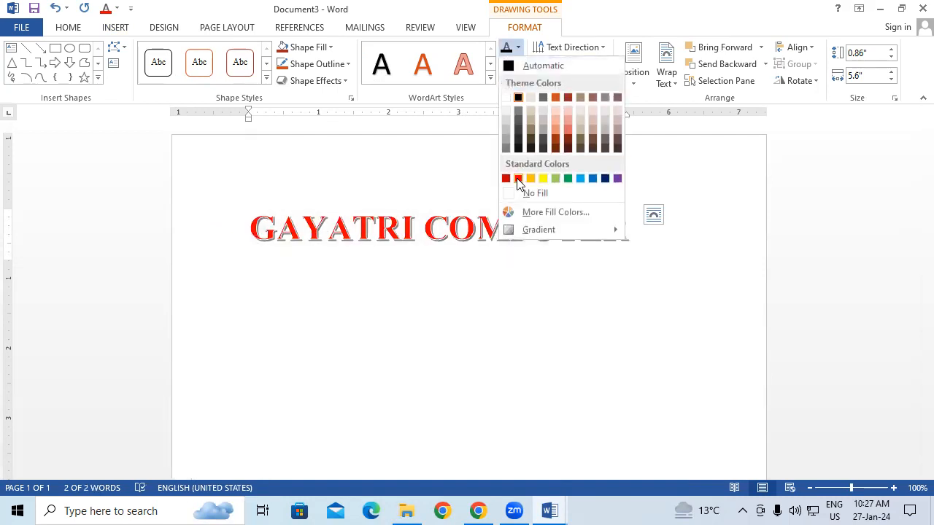
left_click(515, 178)
left_click(515, 80)
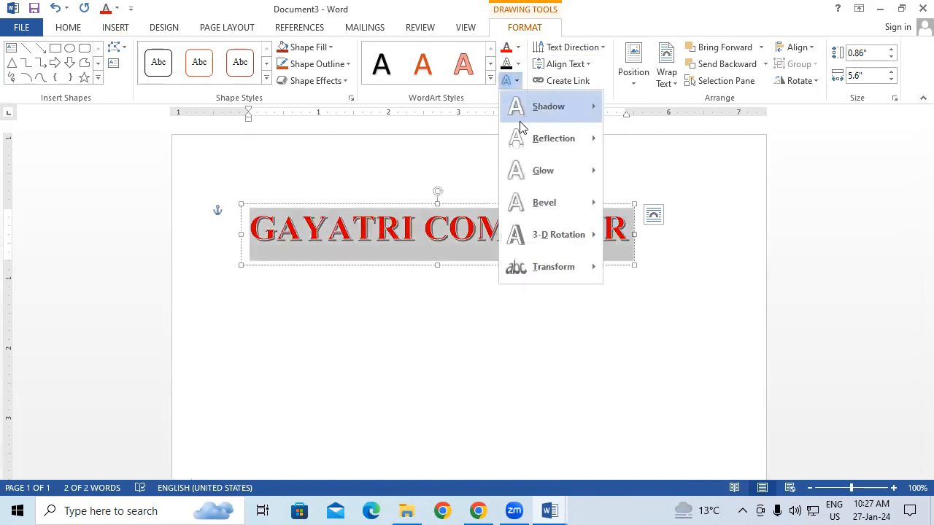
mouse_move(520, 110)
left_click(632, 244)
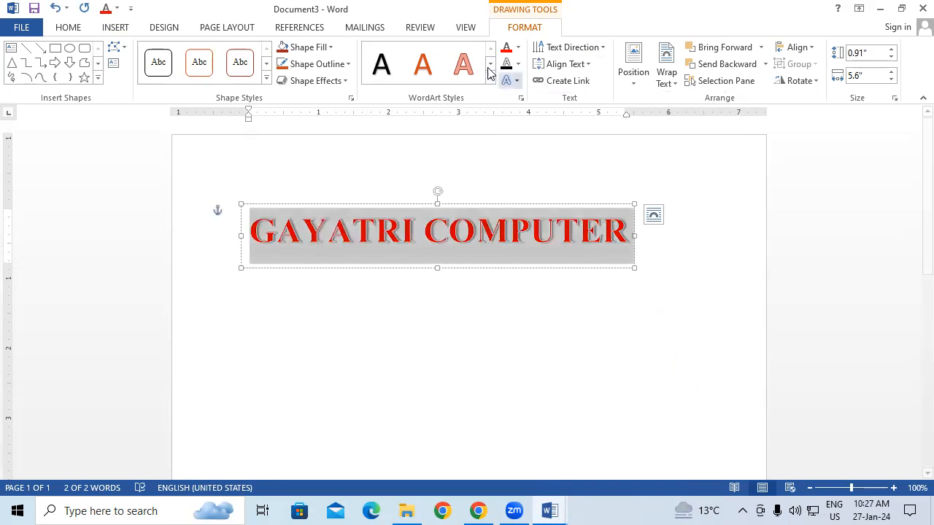
Transform the WordArt text so that it follows an upward arch path
left_click(508, 82)
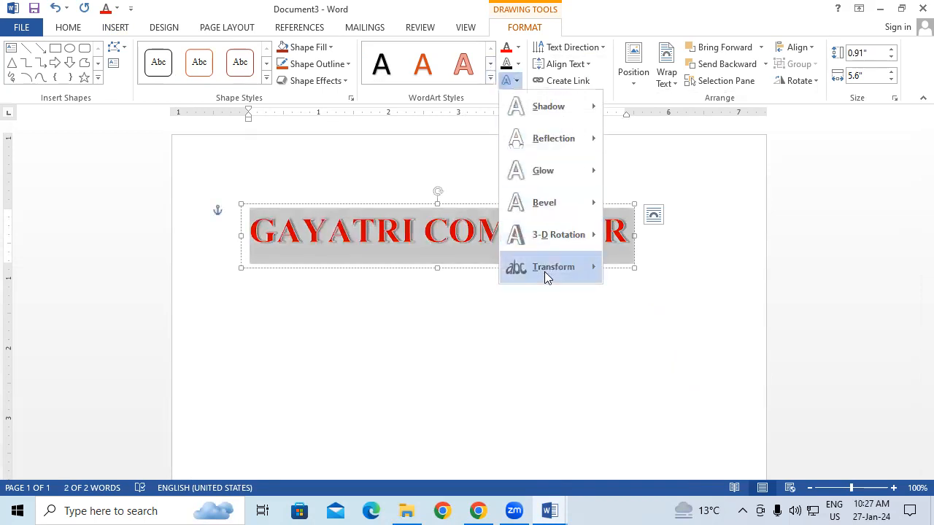
mouse_move(544, 272)
left_click(616, 241)
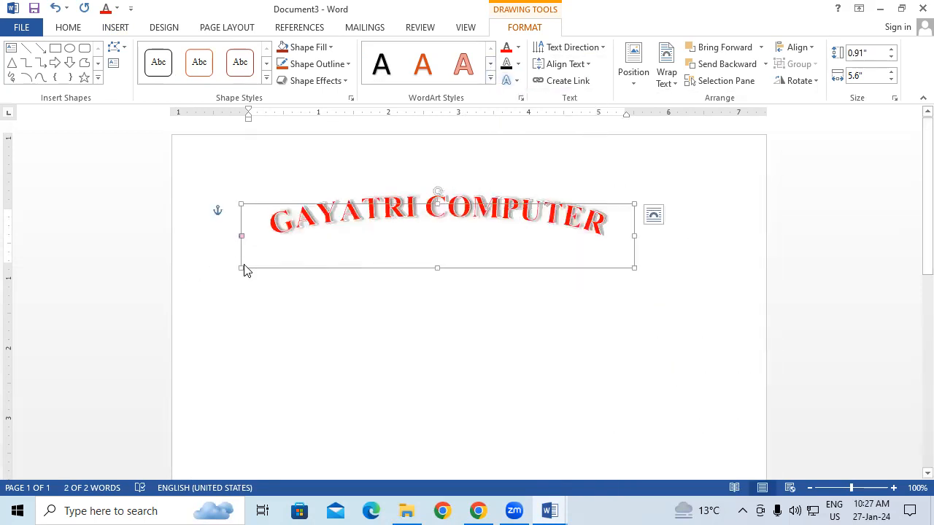
Make the arched WordArt's frame narrower and taller for a deeper curve, and move it up the page
left_click_drag(242, 268, 295, 345)
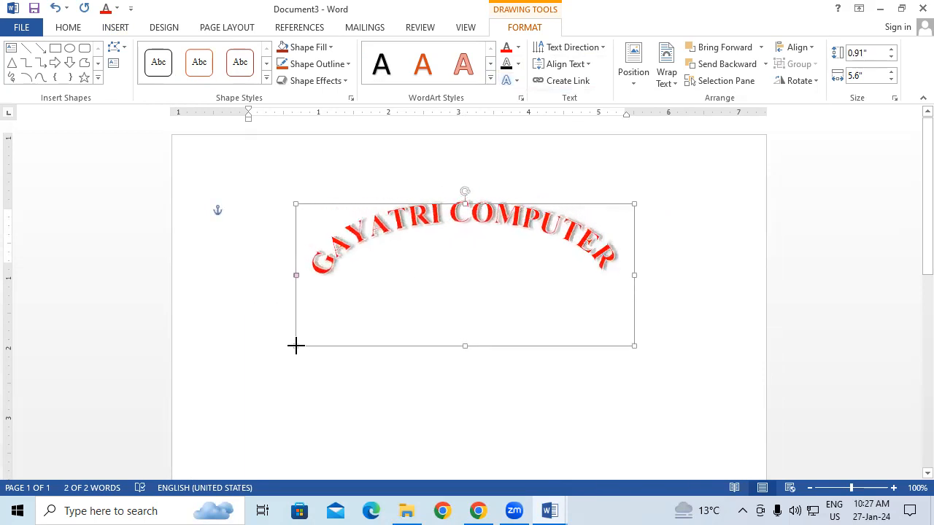
left_click_drag(426, 347, 434, 310)
left_click(493, 382)
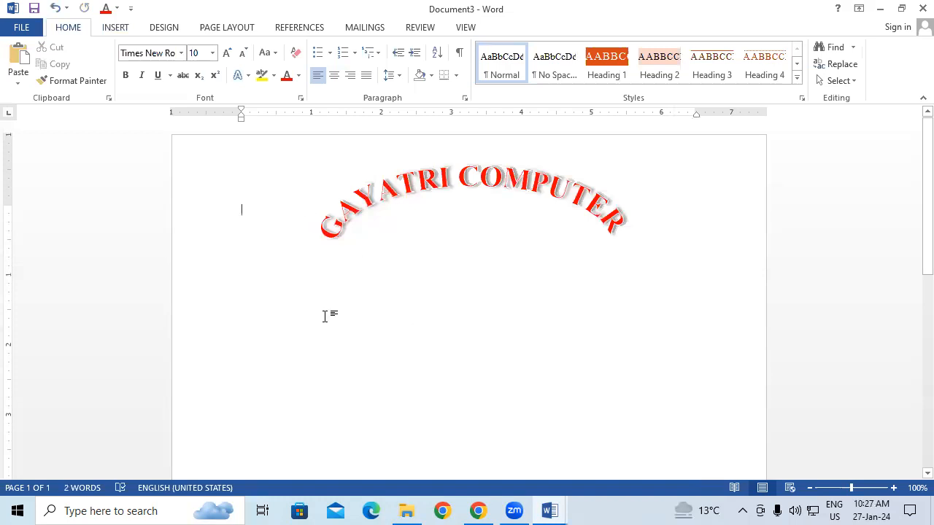
Draw a wide rounded rectangle about 4.2" by 0.37" directly below the arched "GAYATRI COMPUTER" WordArt
left_click(110, 24)
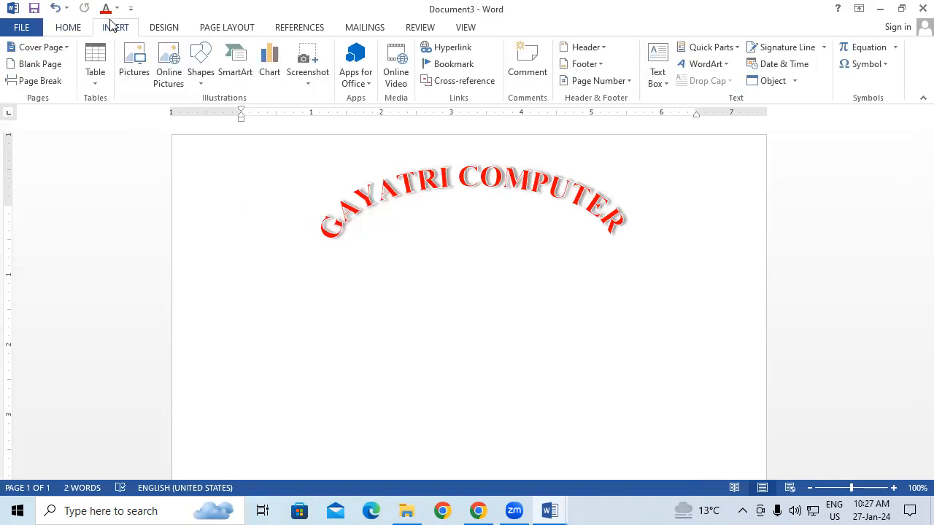
left_click(206, 72)
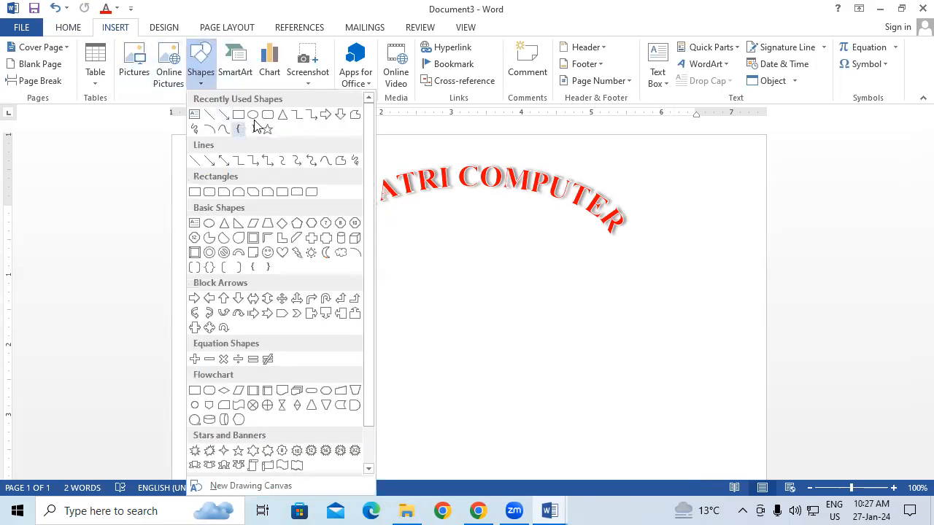
left_click(271, 118)
left_click_drag(324, 253, 618, 279)
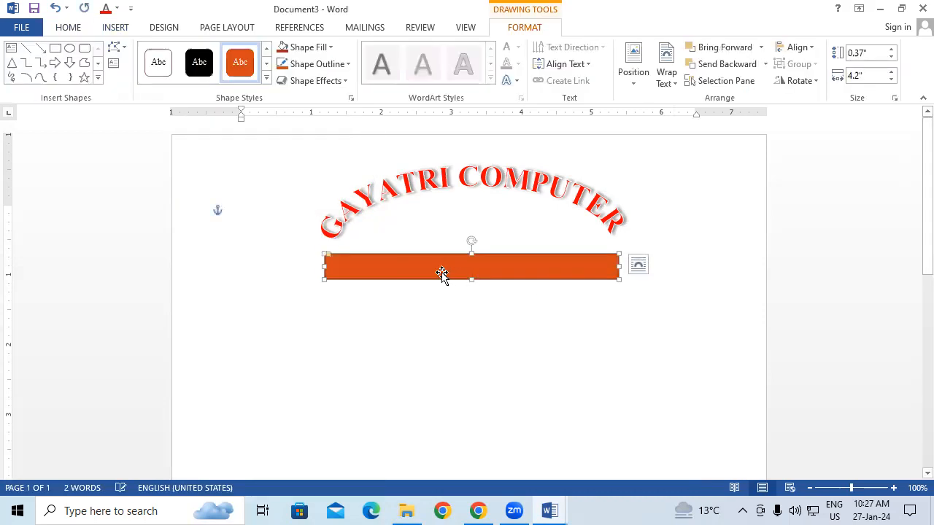
Add the text "PADRAUNA KUSHINAGAR" inside the rounded rectangle
right_click(441, 274)
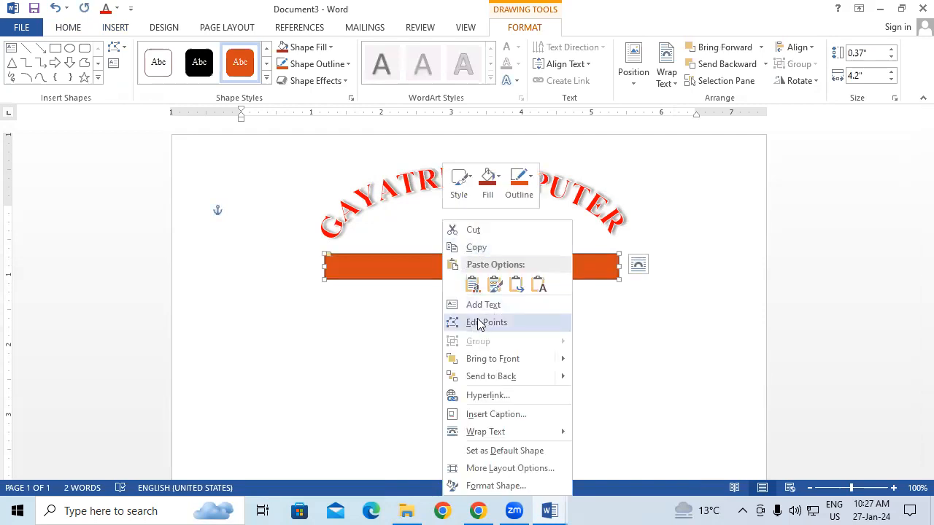
left_click(478, 305)
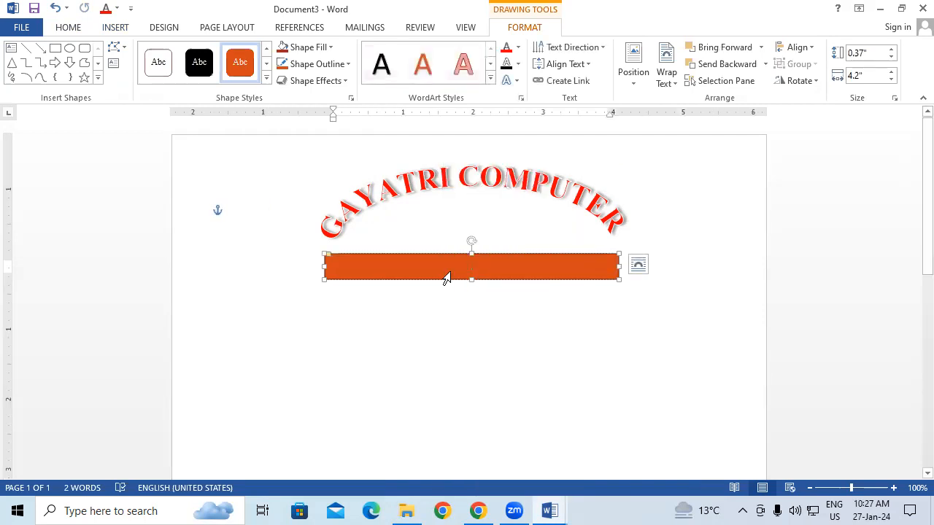
type("PADR")
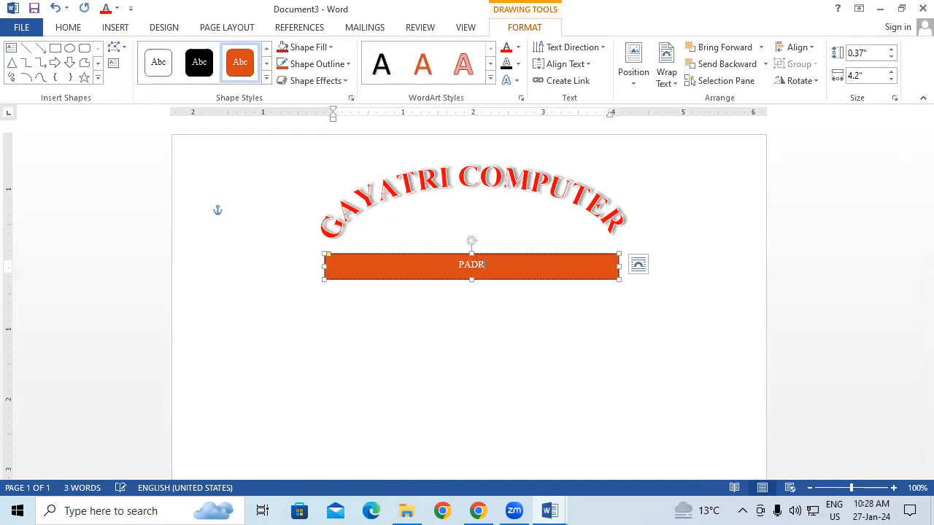
type("AUNA KUSHINAGAR")
Enlarge the "PADRAUNA KUSHINAGAR" text so it fills more of the rounded rectangle
key("shift+Left")
key("shift+Left")
key("shift+Left")
key("shift+Left")
key("shift+Left")
key("shift+Left")
key("shift+Left")
key("shift+Left")
key("shift+Left")
key("shift+Left")
key("shift+Left")
key("shift+Left")
key("shift+Left")
key("shift+Left")
key("shift+Left")
key("shift+Left")
key("shift+Left")
key("shift+Left")
key("shift+Left")
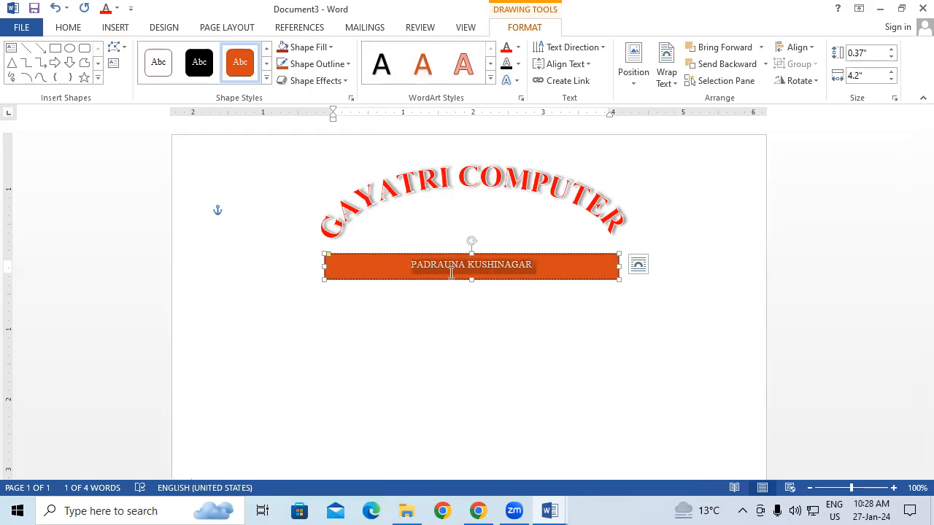
key("ctrl+bracketright")
key("ctrl+bracketright")
key("ctrl+bracketright")
key("ctrl+bracketright")
key("ctrl+bracketright")
key("ctrl+bracketright")
key("ctrl+bracketright")
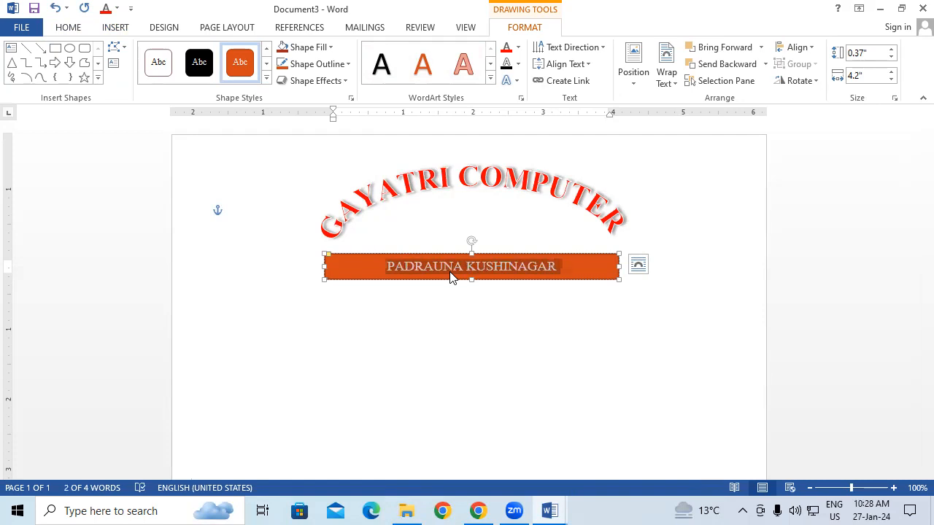
key("ctrl+bracketleft")
key("ctrl+bracketleft")
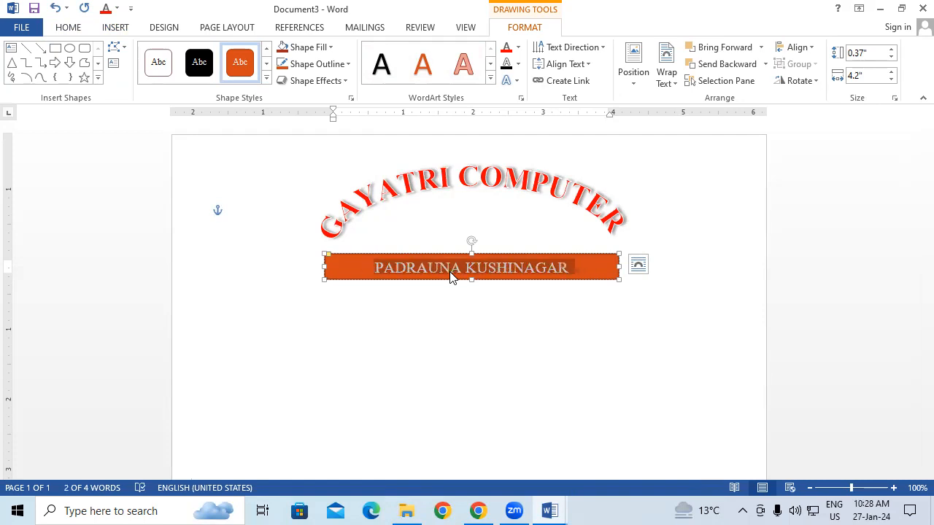
Give the rounded rectangle a black fill and a black outline
left_click(301, 47)
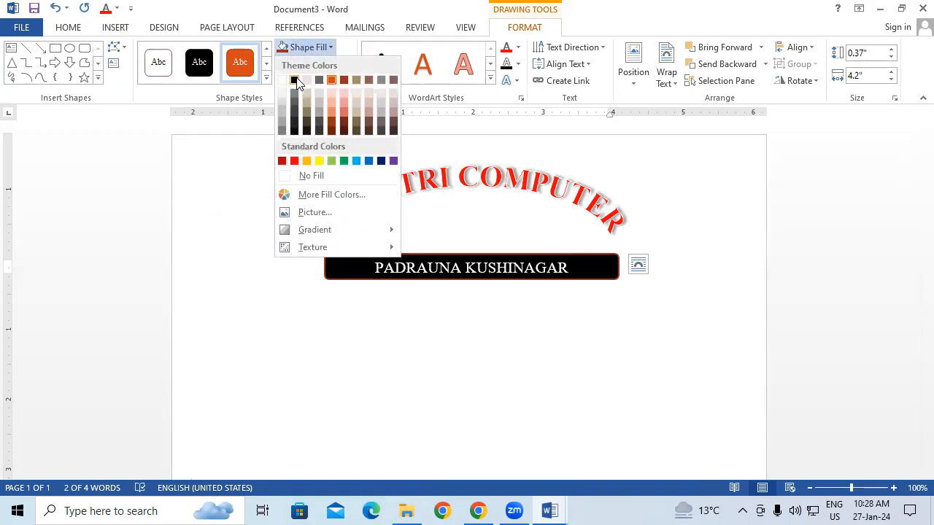
left_click(294, 80)
left_click(307, 64)
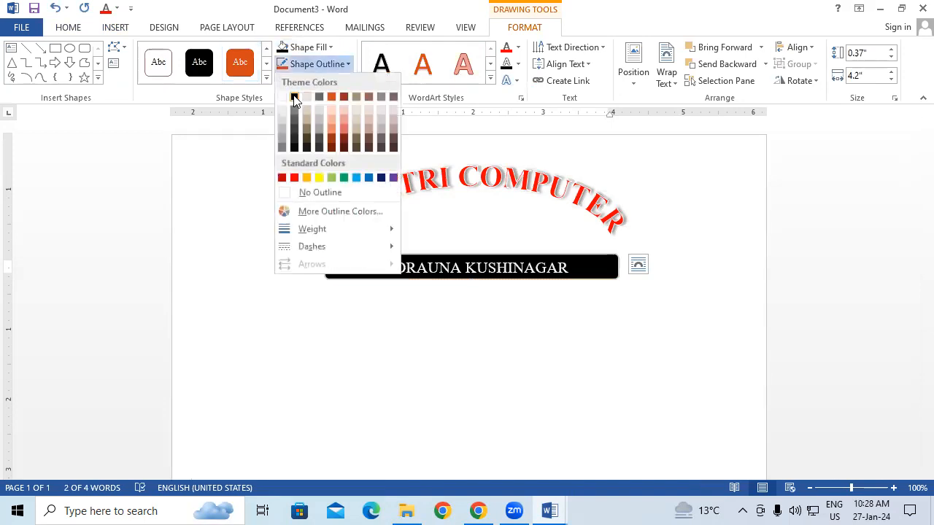
left_click(294, 97)
left_click(413, 339)
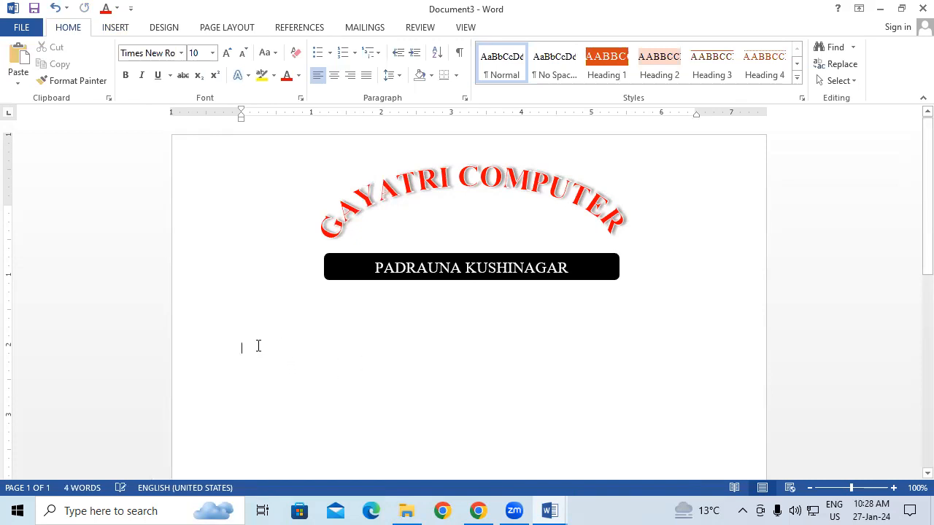
double_click(417, 191)
left_click(117, 28)
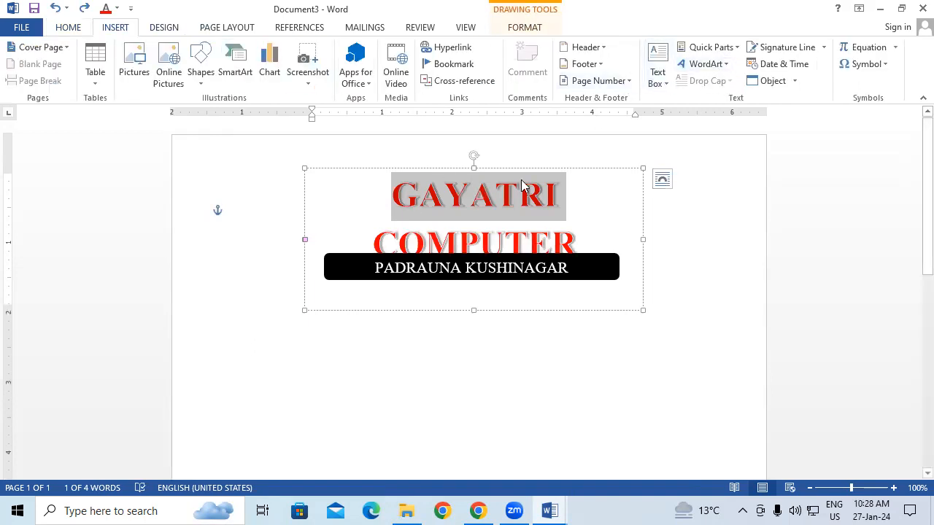
left_click(317, 421)
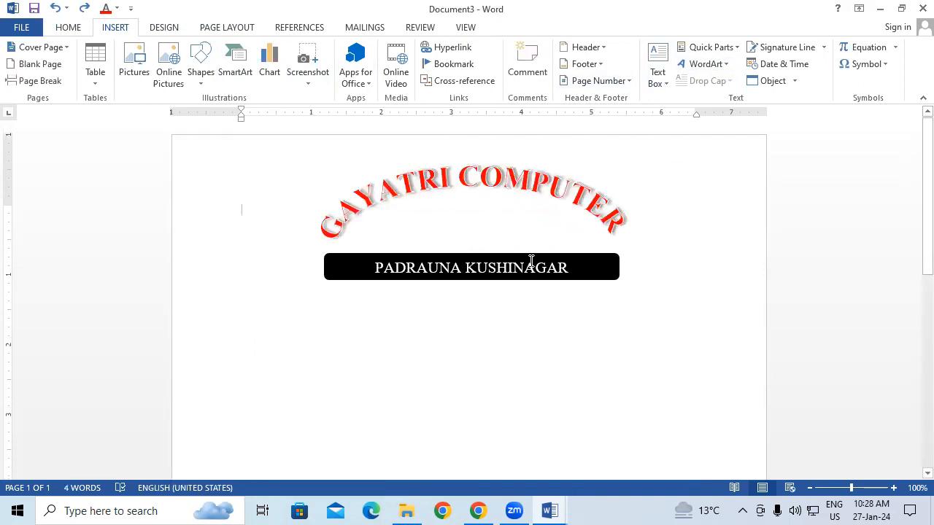
Insert the Company document property at the page margin below the black rectangle and start a new line after it
double_click(240, 339)
left_click(721, 48)
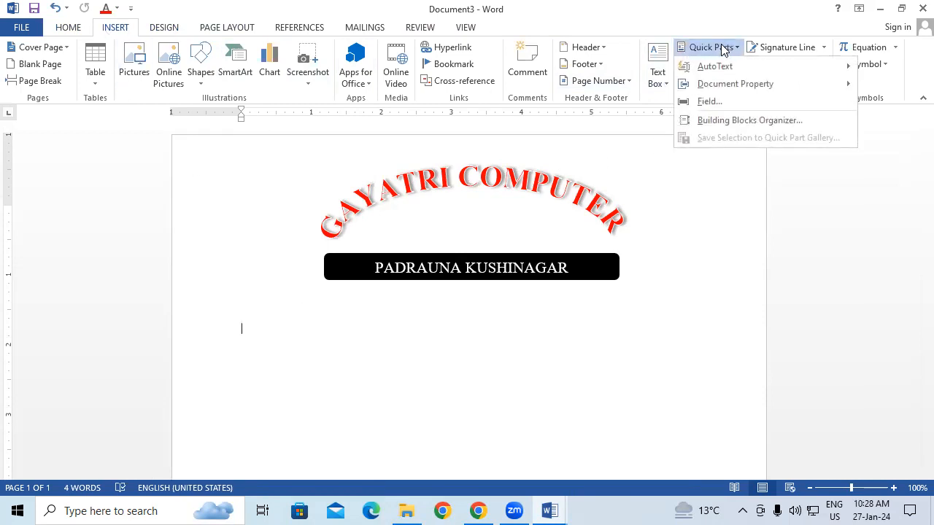
mouse_move(775, 93)
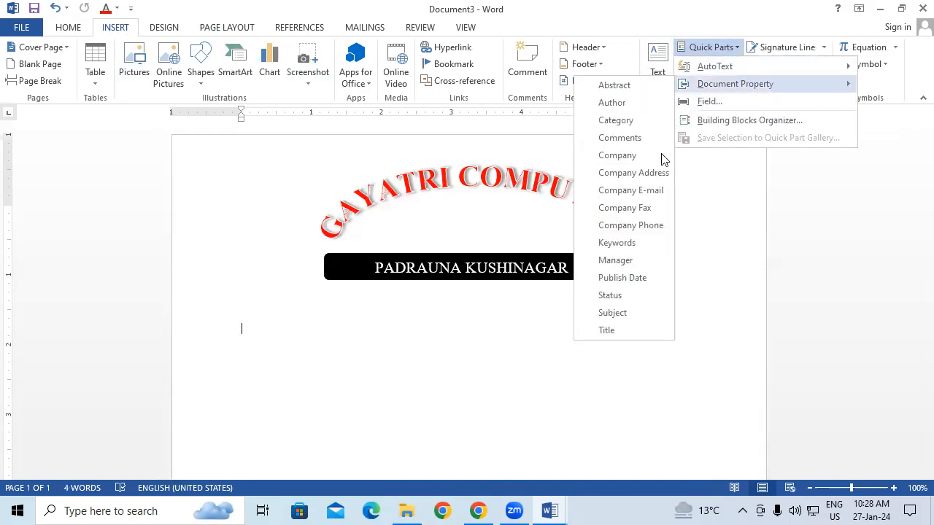
left_click(637, 160)
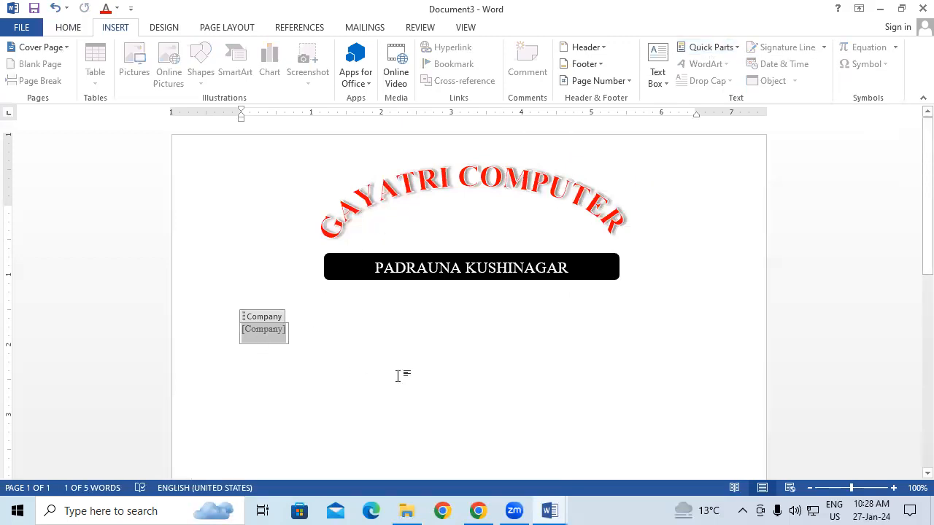
left_click(385, 341)
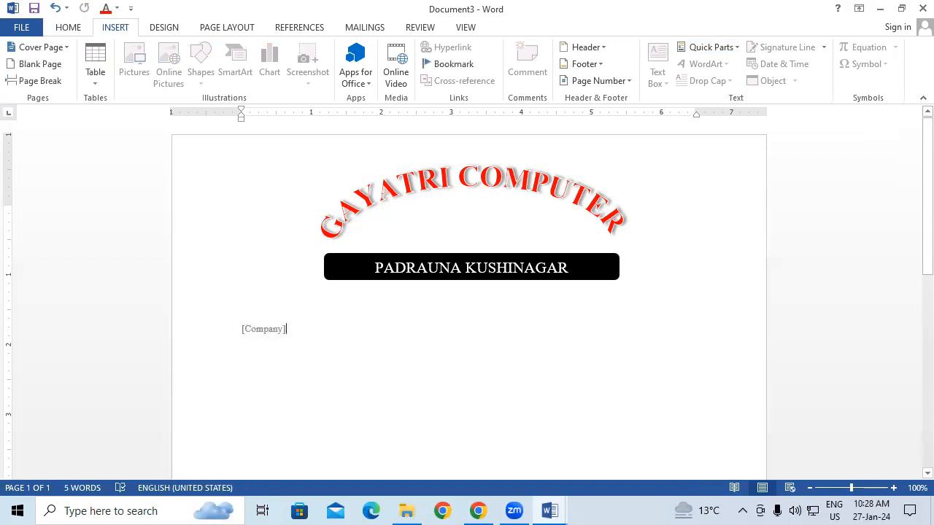
key("Return")
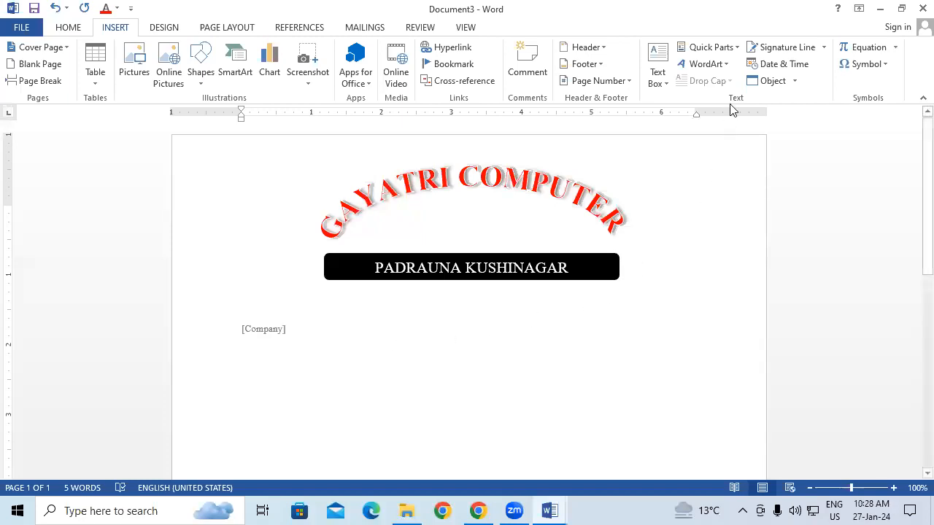
Insert the Company Address document property below the Company field and start a new line
left_click(723, 49)
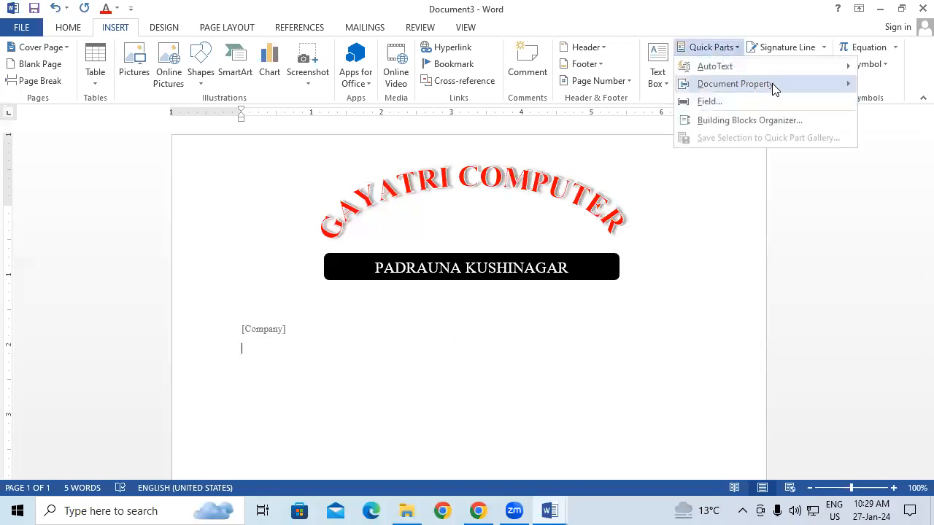
mouse_move(772, 83)
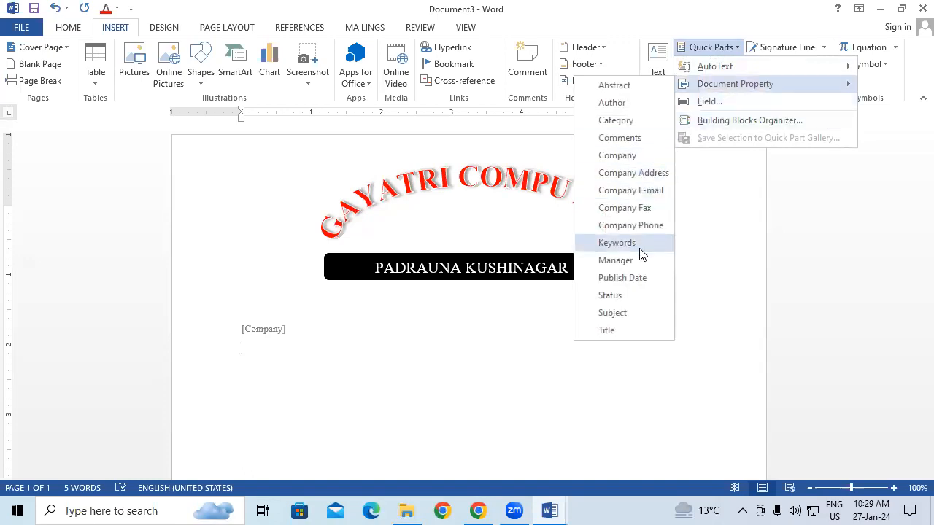
left_click(651, 176)
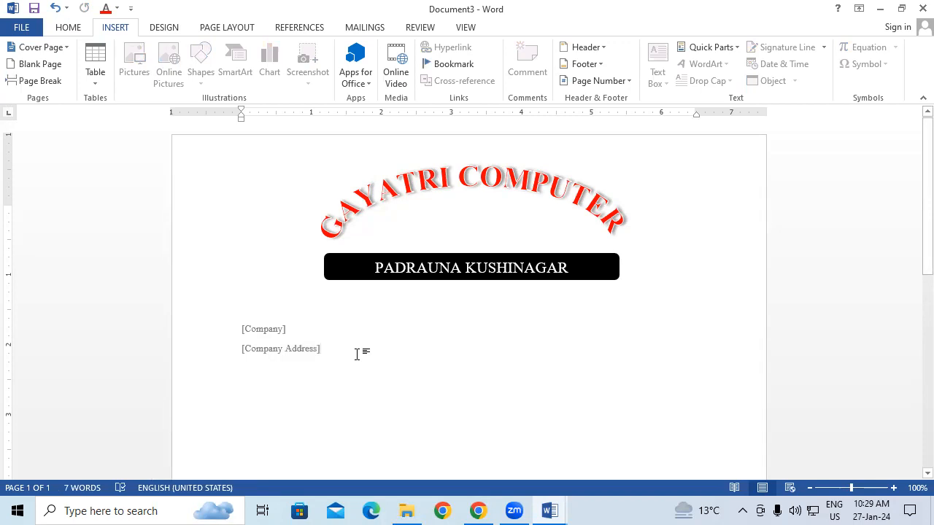
key("Return")
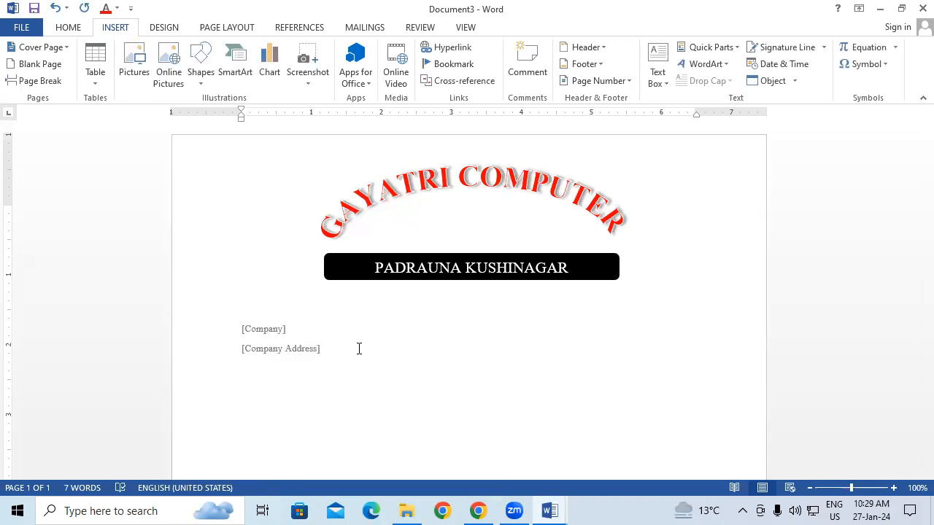
Insert the Company E-mail document property below the Company Address field and start a new line
left_click(717, 48)
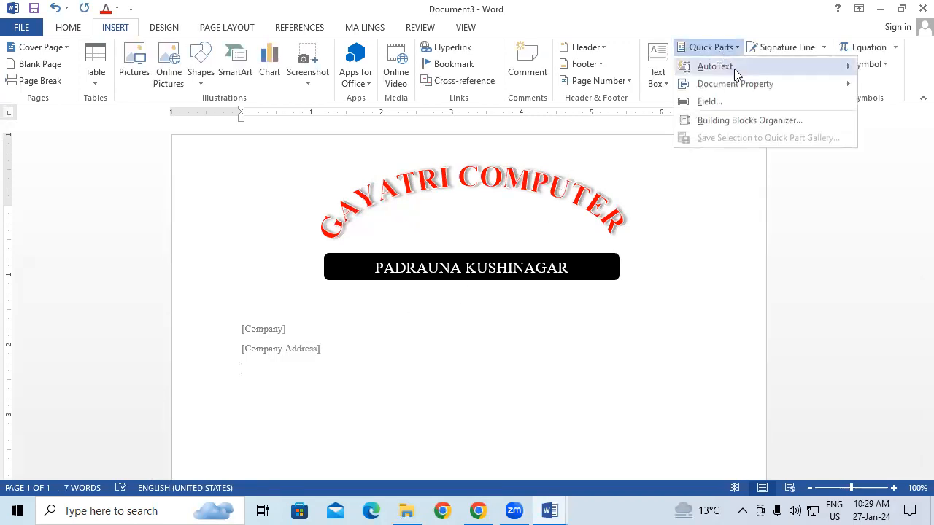
mouse_move(756, 88)
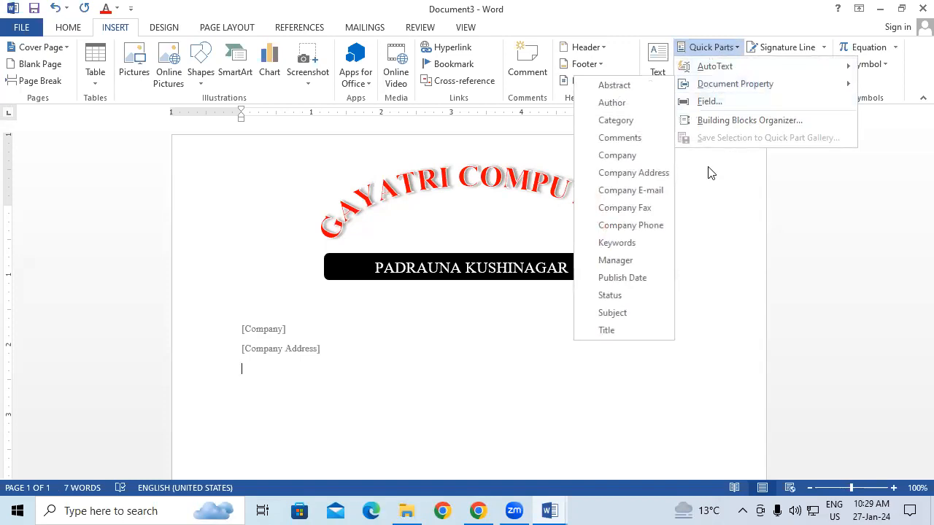
left_click(630, 190)
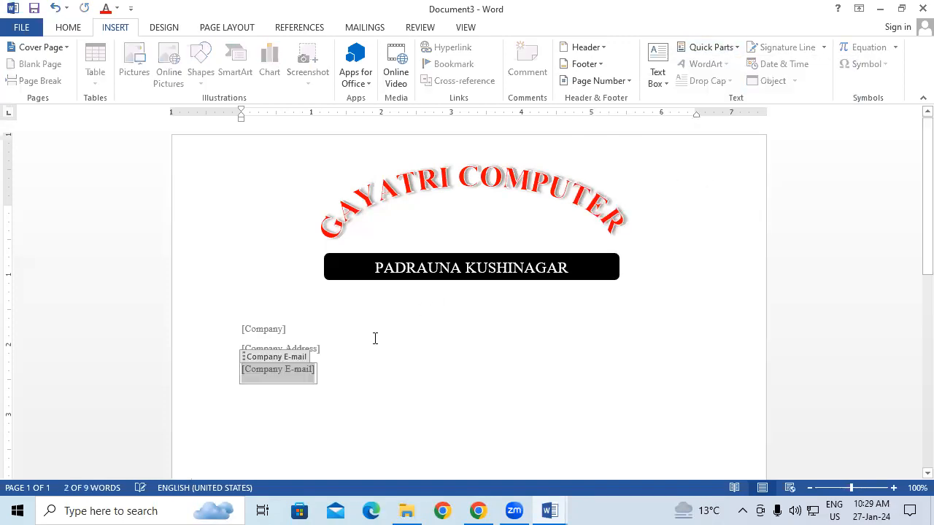
left_click(341, 383)
key("Return")
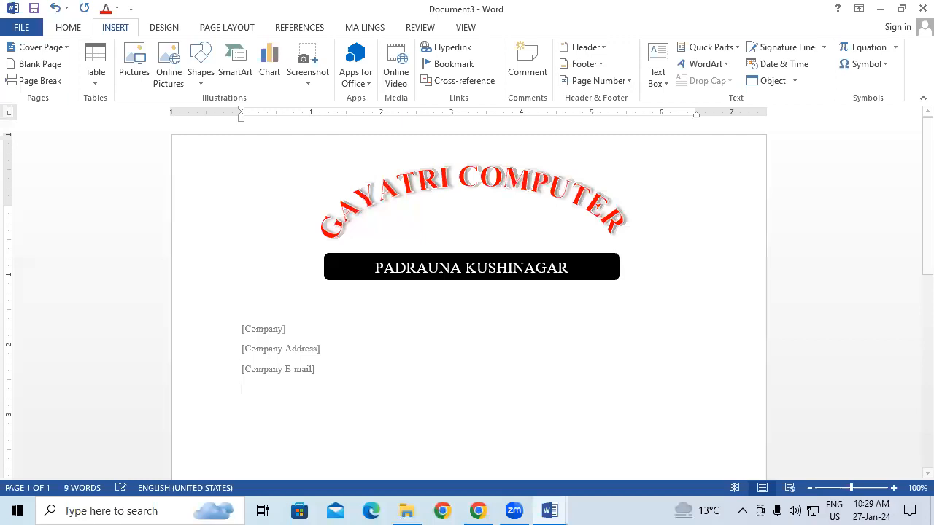
left_click(723, 50)
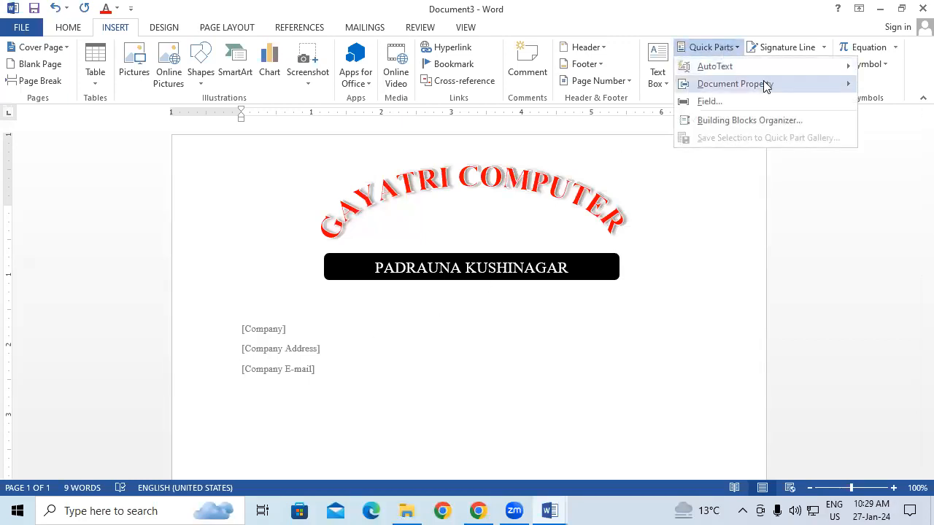
mouse_move(763, 81)
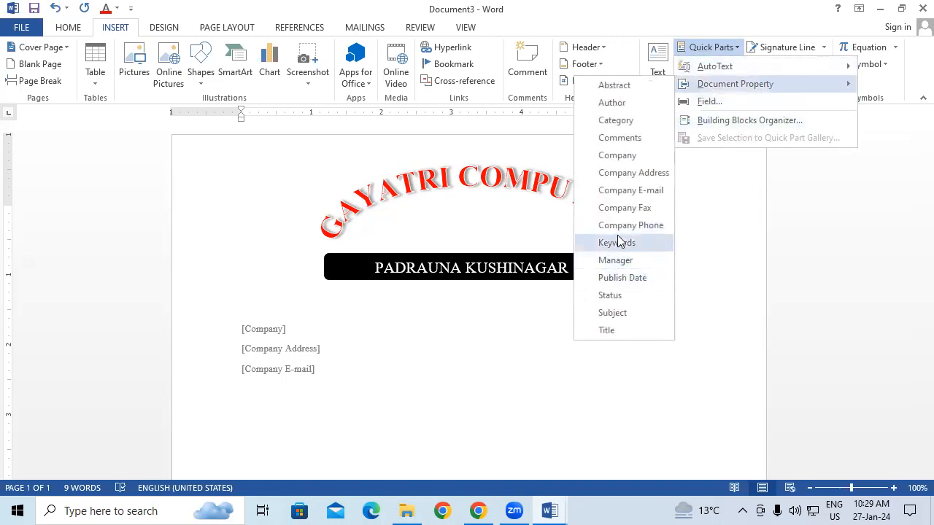
left_click(631, 190)
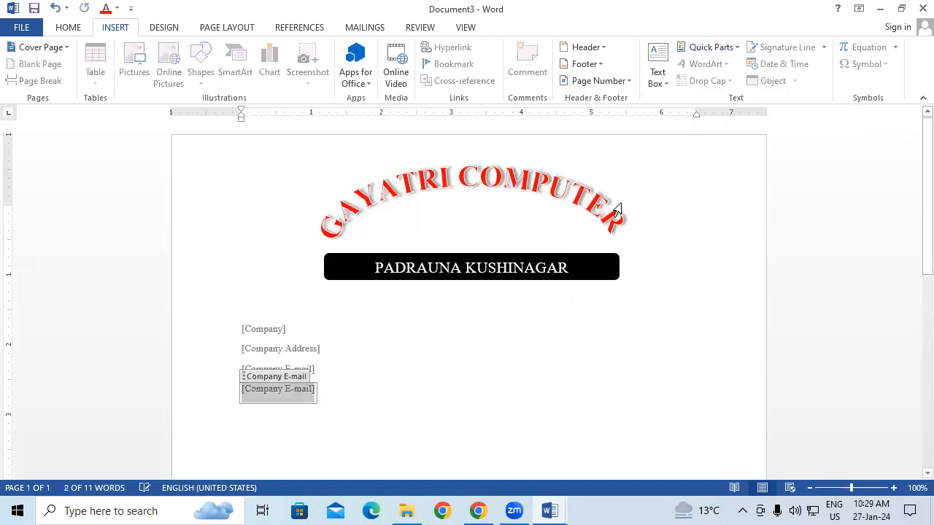
key("BackSpace")
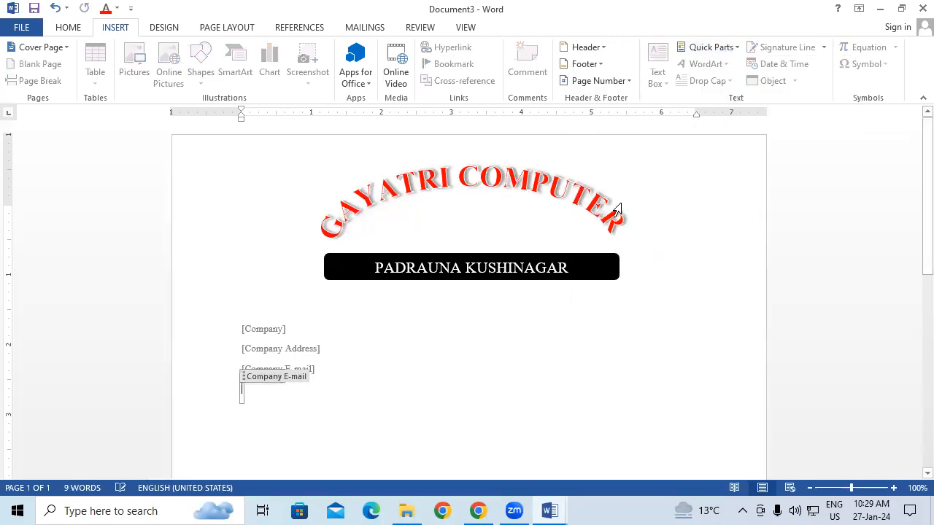
Insert the Company Phone document property below the Company E-mail field and start a new line
left_click(708, 47)
mouse_move(740, 89)
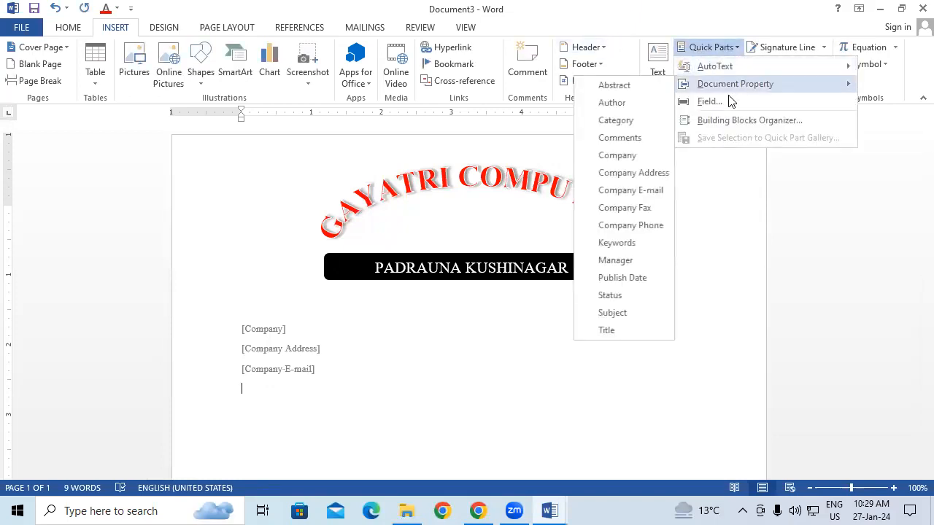
left_click(630, 225)
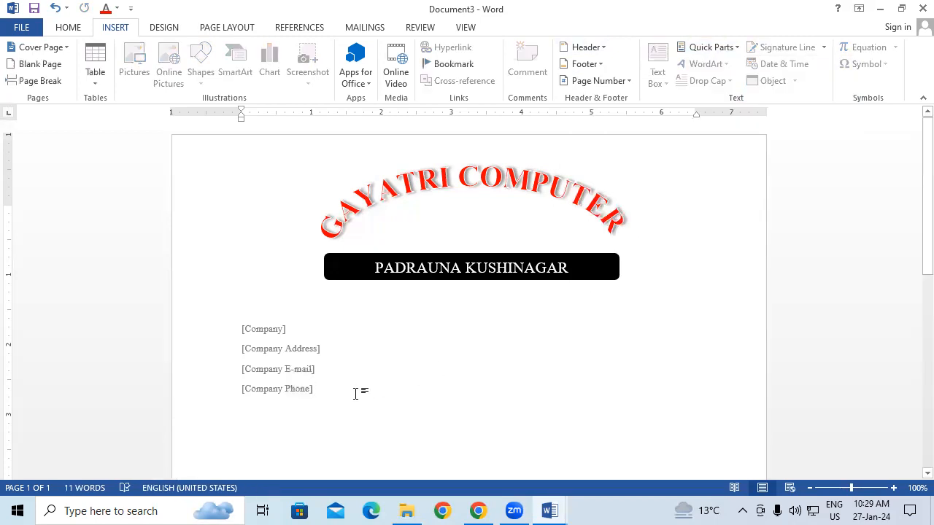
key("Return")
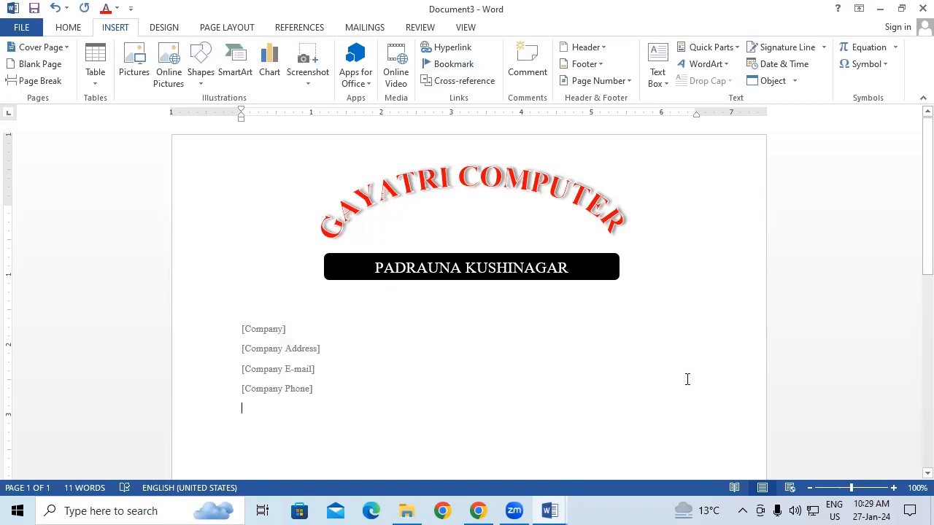
Fill in the Company field with GIT and the Company Address field with the company's street address in capitals
left_click(259, 329)
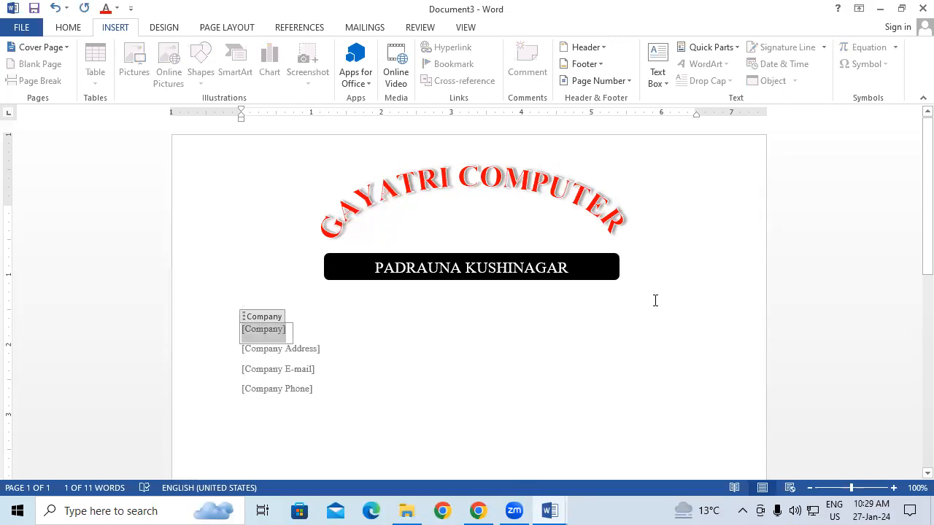
type("GIT")
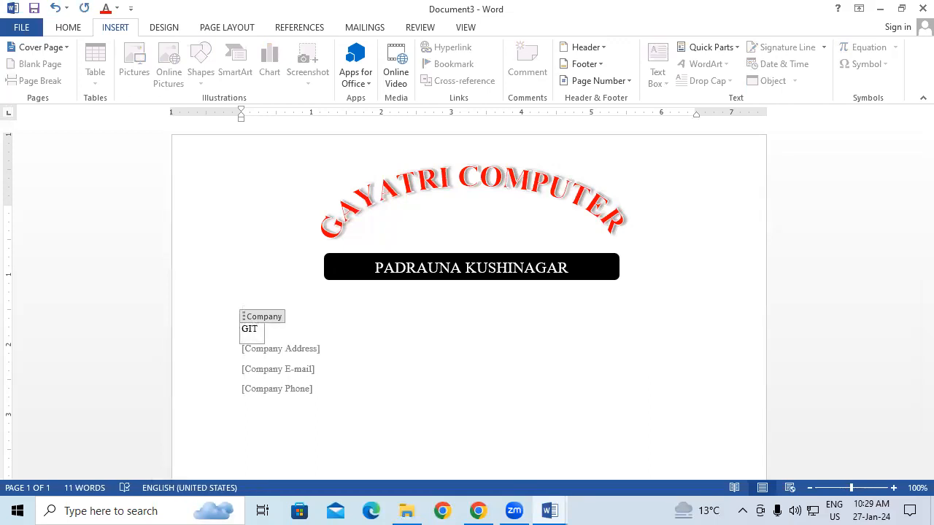
left_click(288, 352)
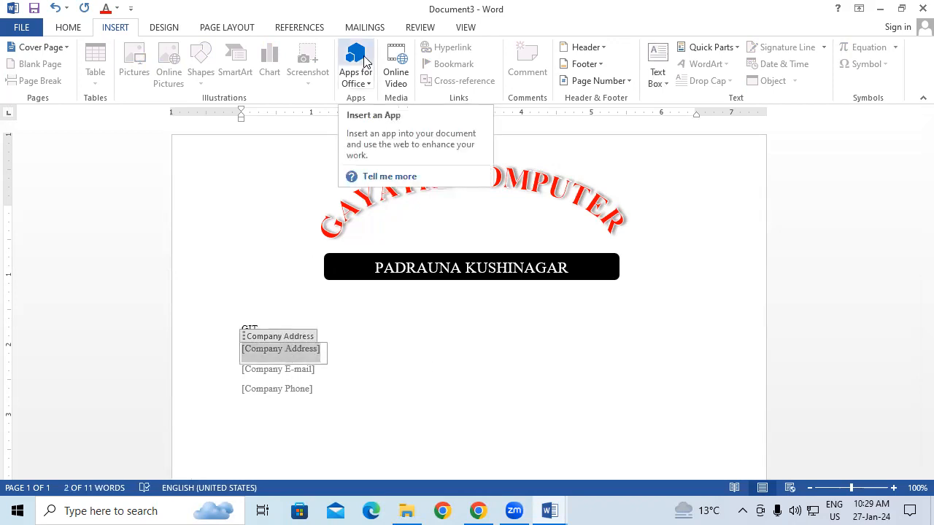
type("NEAR RA")
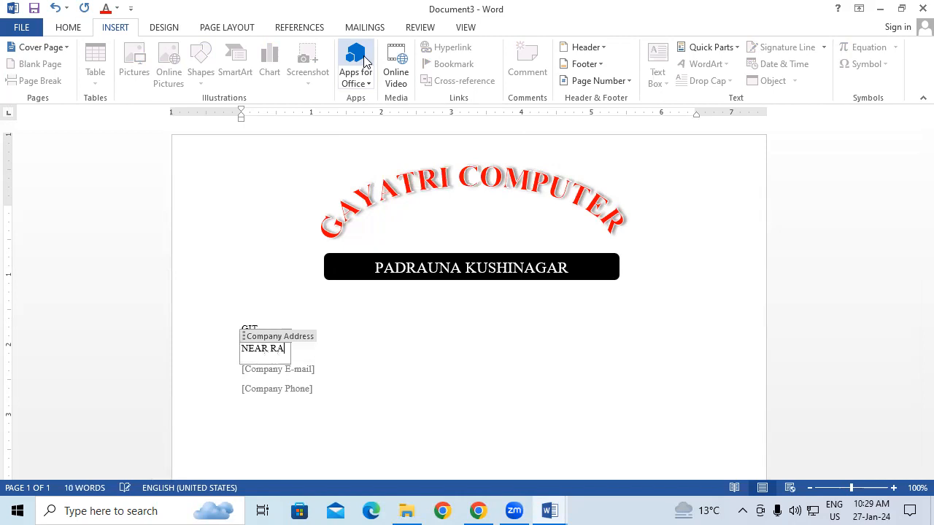
type("ILWAY STATI")
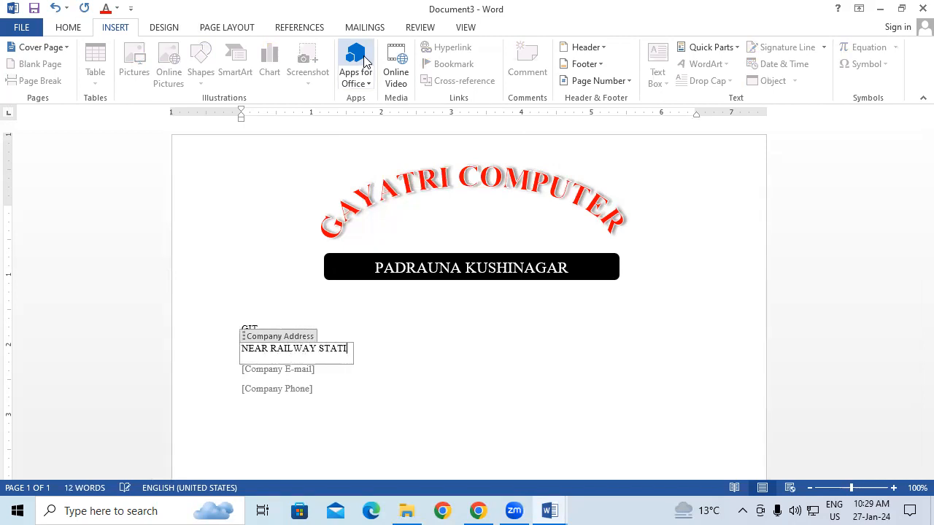
type("ON ROAD")
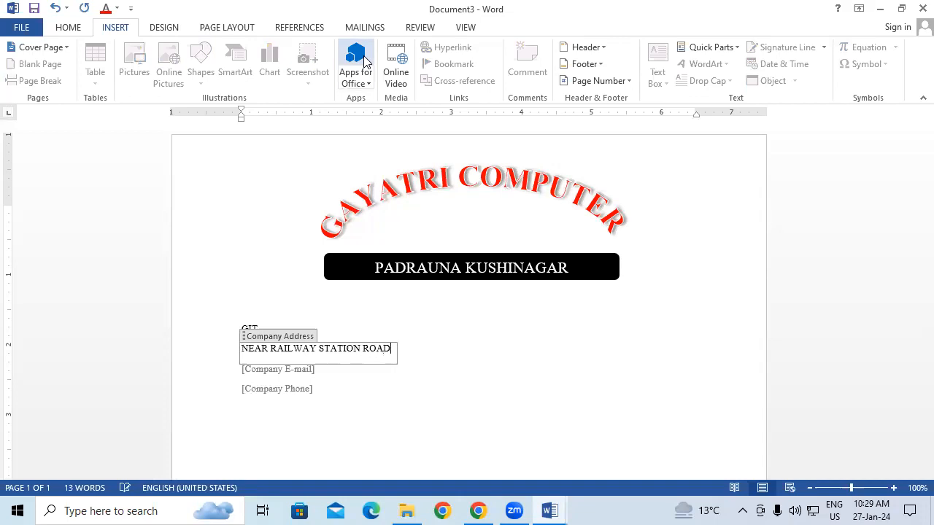
type(" PADRAUNA")
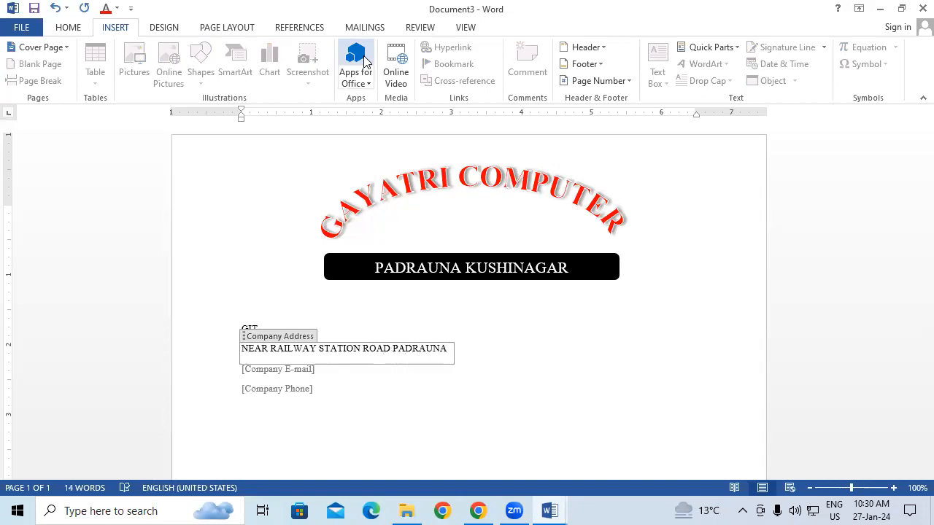
Fill in the Company E-mail field with the company's e-mail address, making its first letter lowercase
left_click(319, 372)
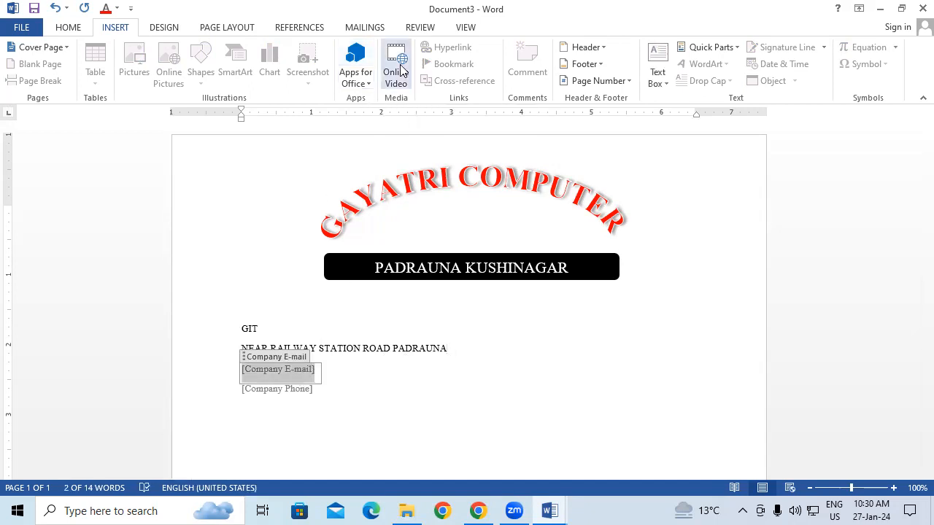
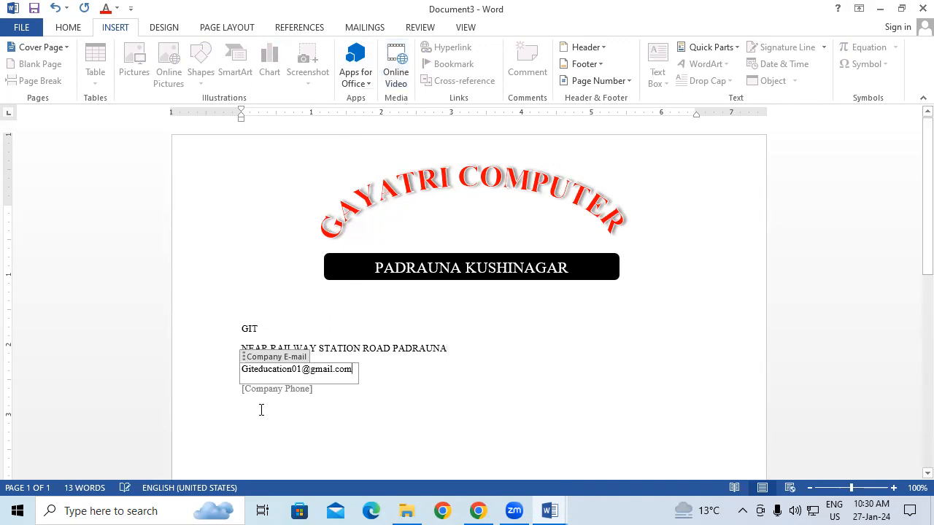
key("Home")
key("Delete")
type("g")
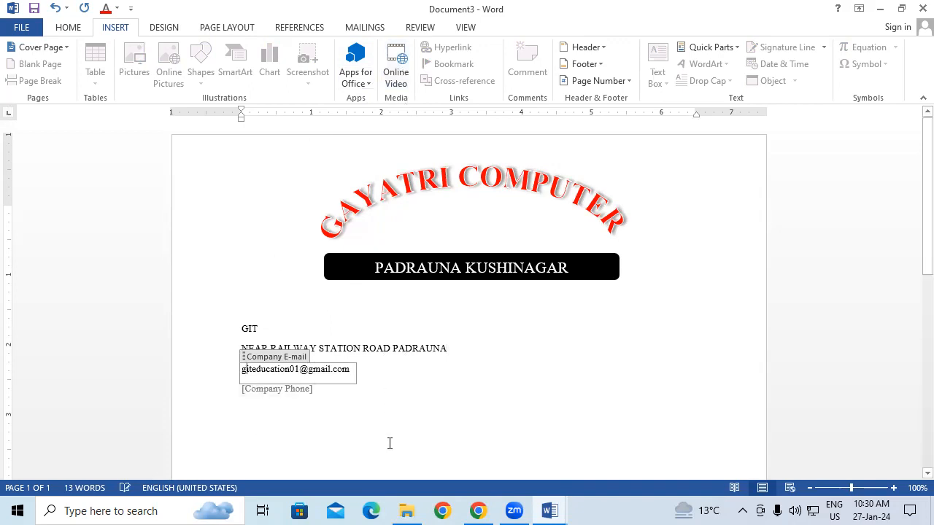
Fill in the Company Phone field with the company's phone number
left_click(298, 395)
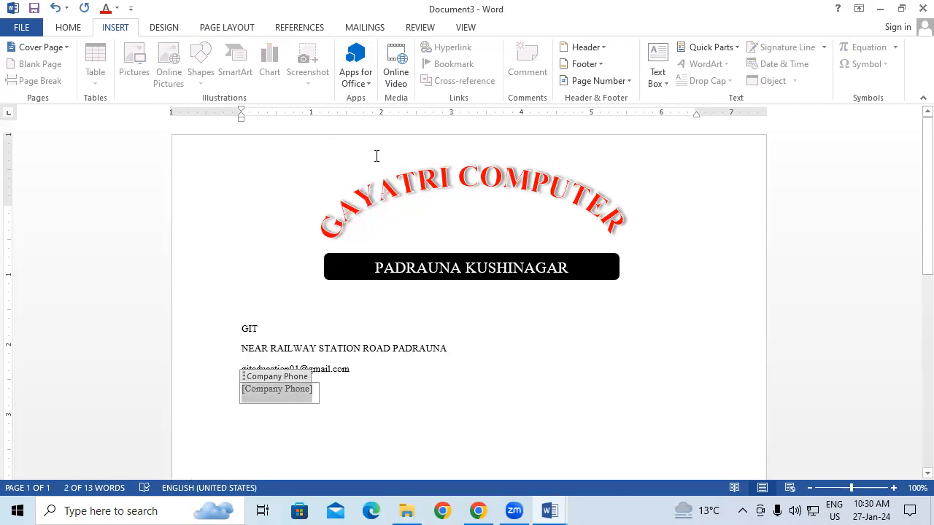
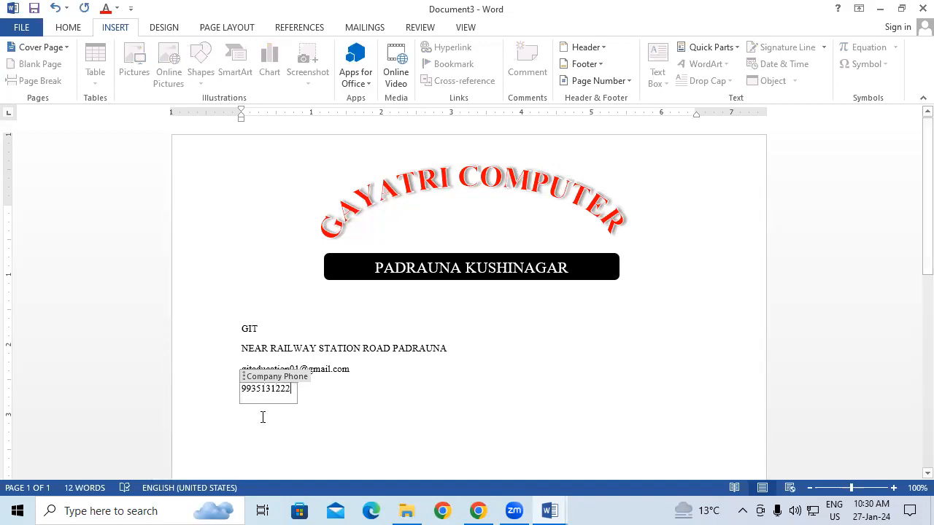
Enlarge the GIT text in the Company field to make it the most prominent of the company lines
double_click(246, 329)
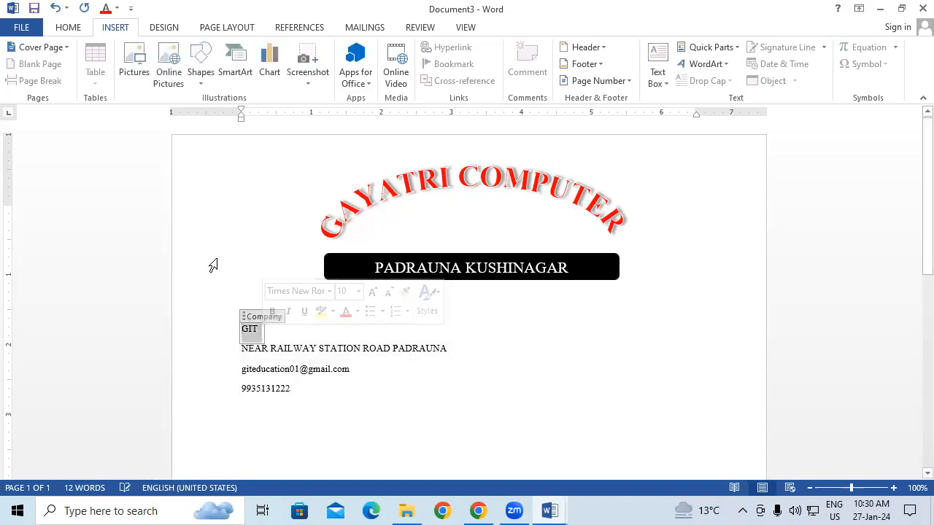
key("ctrl+bracketright")
key("ctrl+bracketright")
key("ctrl+bracketright")
key("ctrl+bracketright")
key("ctrl+bracketright")
key("ctrl+bracketright")
key("ctrl+bracketright")
key("ctrl+bracketright")
key("ctrl+bracketright")
key("ctrl+bracketright")
key("ctrl+bracketright")
key("ctrl+bracketright")
key("ctrl+bracketright")
key("ctrl+bracketright")
key("ctrl+bracketright")
key("ctrl+bracketright")
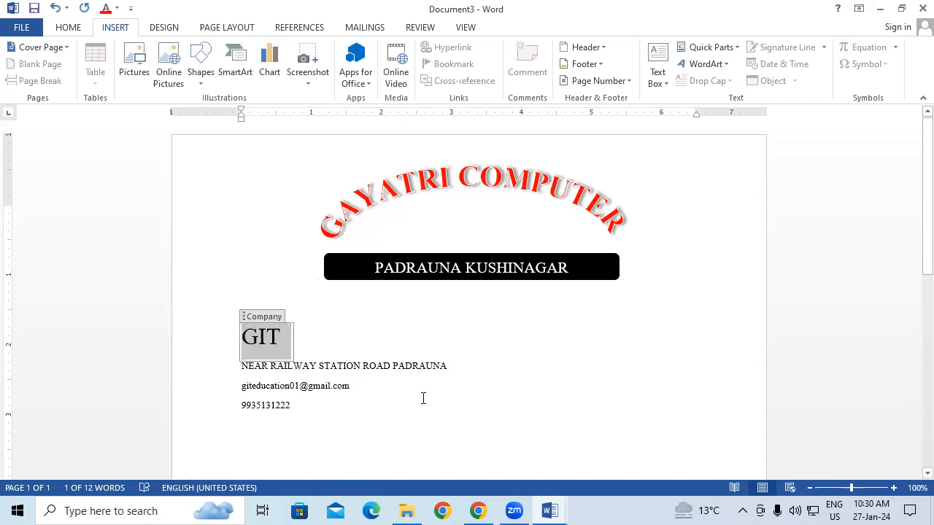
Enlarge the font of the entire Company Address line
left_click(425, 368)
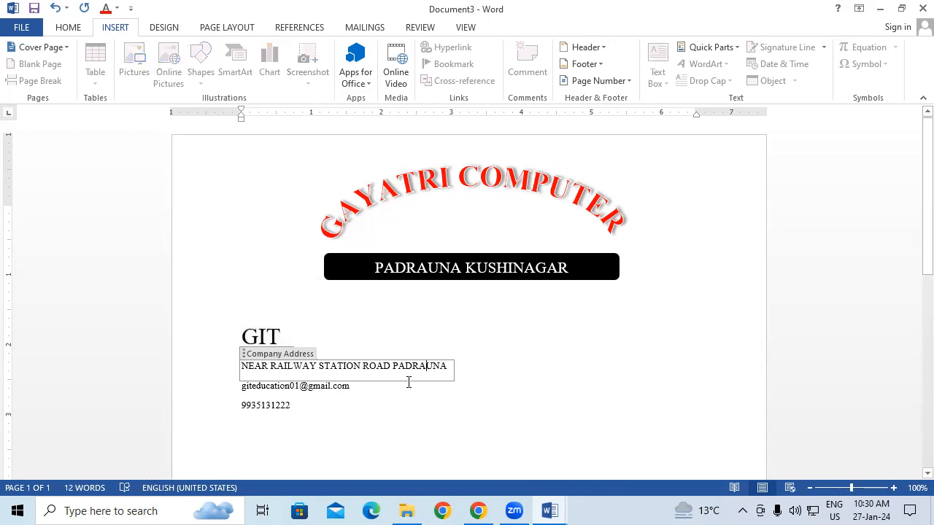
left_click_drag(448, 367, 208, 373)
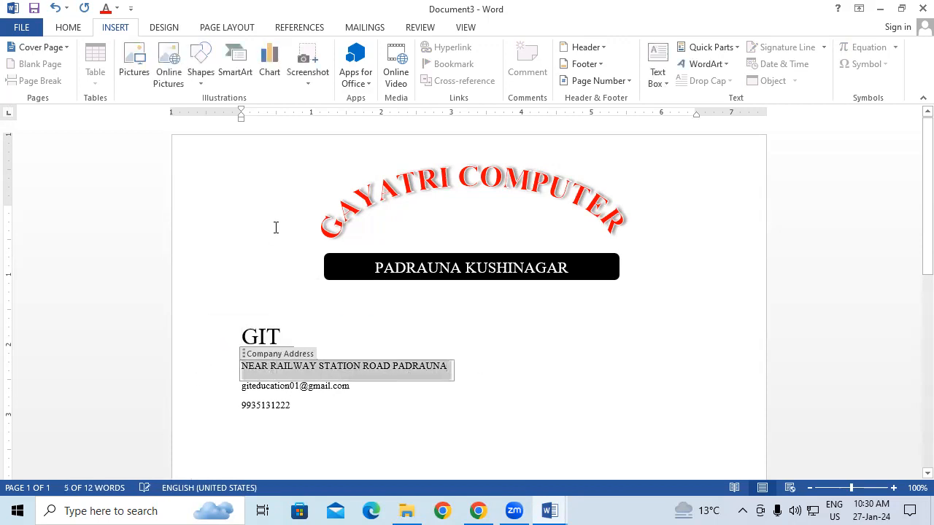
key("ctrl+shift+period")
key("ctrl+shift+period")
key("ctrl+shift+period")
key("ctrl+shift+period")
Enlarge the font of the entire Company E-mail line
left_click_drag(355, 394, 195, 391)
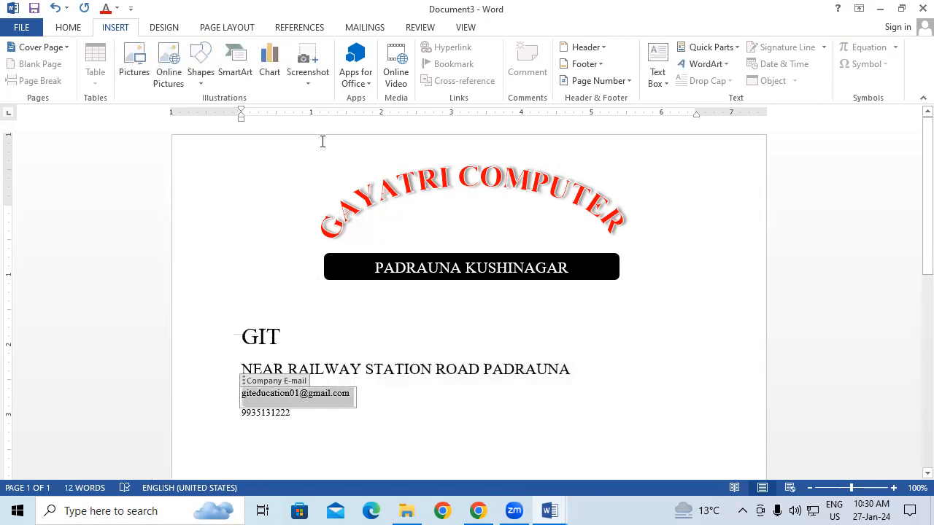
key("ctrl+shift+period")
key("ctrl+shift+period")
key("ctrl+shift+period")
key("ctrl+shift+period")
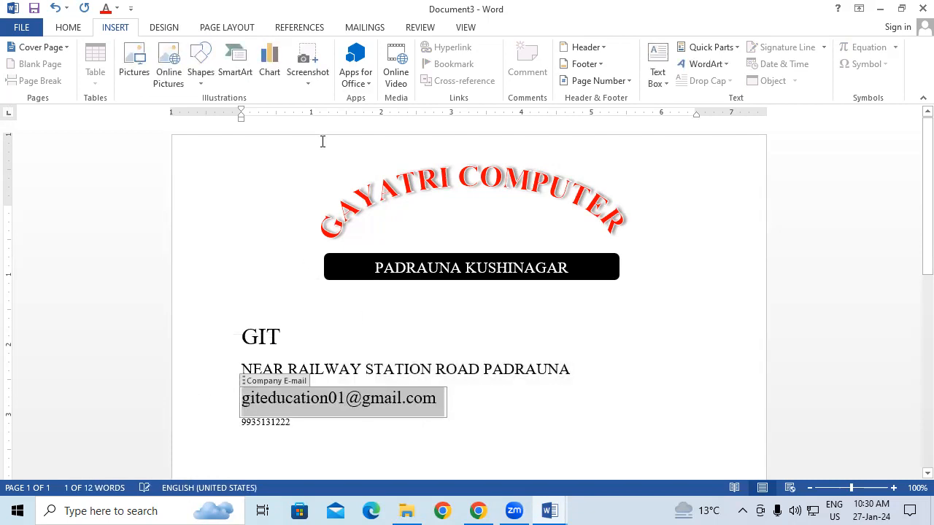
Enlarge the font of the Company Phone line, and place the cursor on the empty line above GIT
left_click(289, 422)
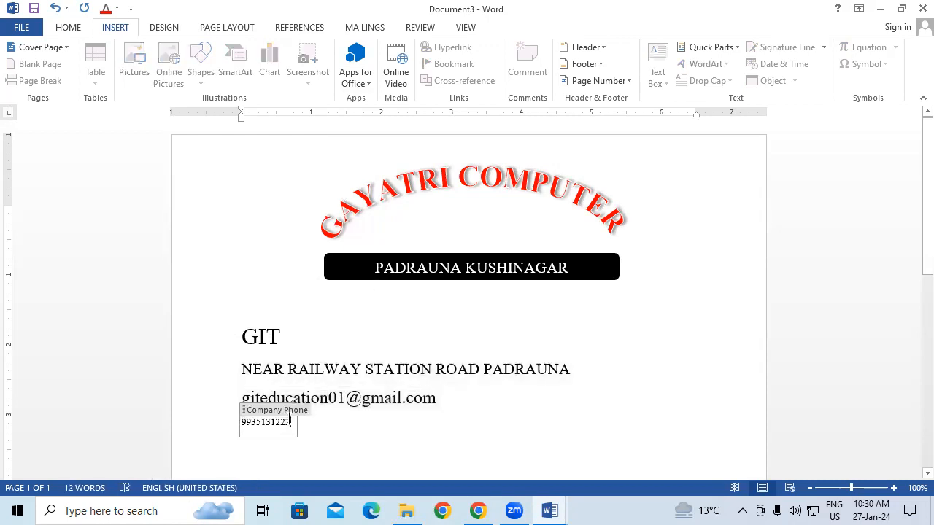
double_click(266, 422)
key("ctrl+shift+period")
key("ctrl+shift+period")
key("ctrl+shift+period")
key("ctrl+shift+period")
key("ctrl+shift+period")
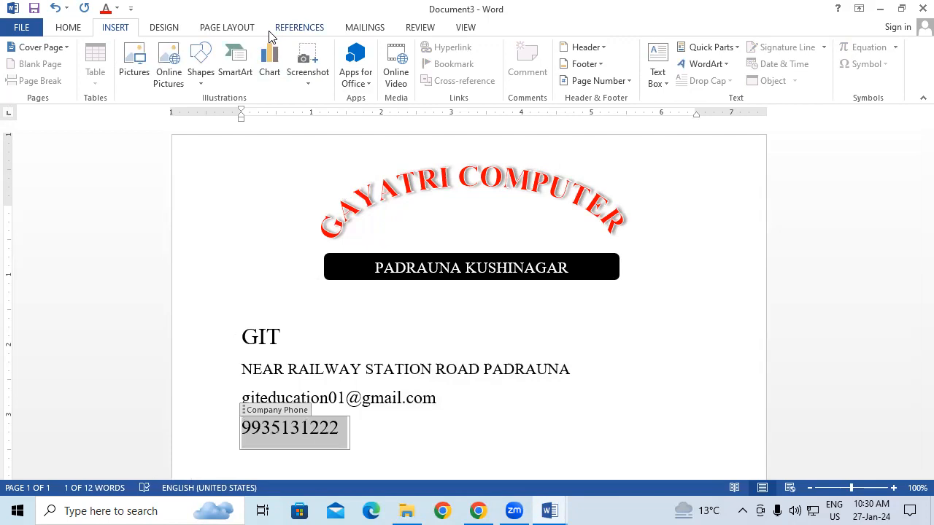
left_click(719, 337)
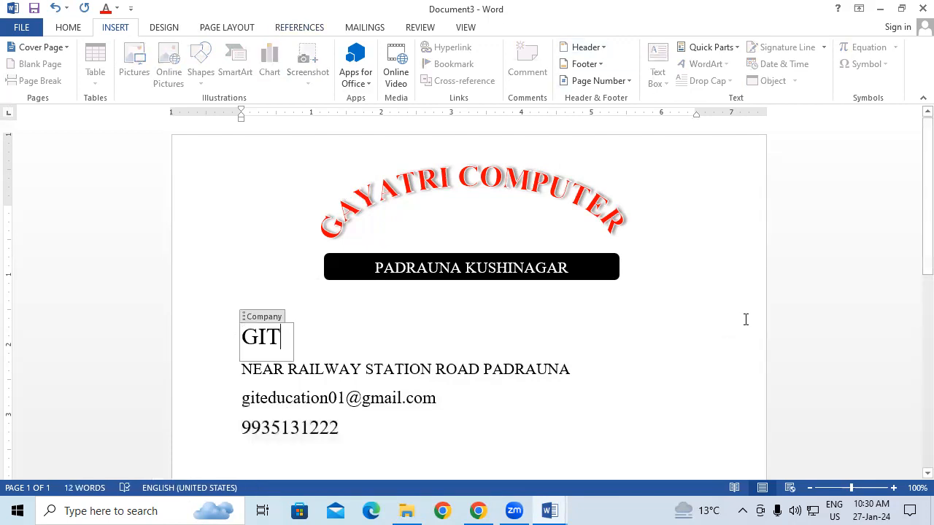
left_click(745, 319)
Insert the Company document property again in the blank area below the phone line and start a new line after it
scroll(737, 306, "down", 1)
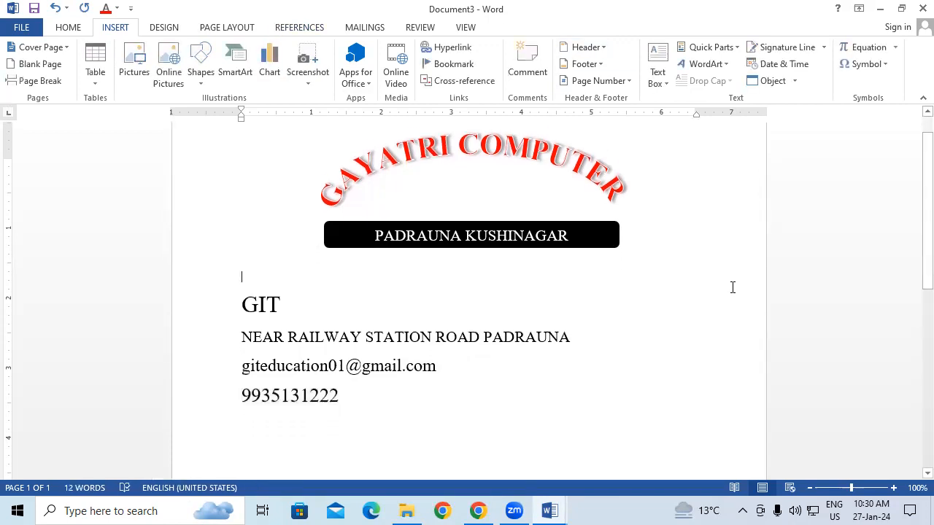
scroll(733, 288, "down", 1)
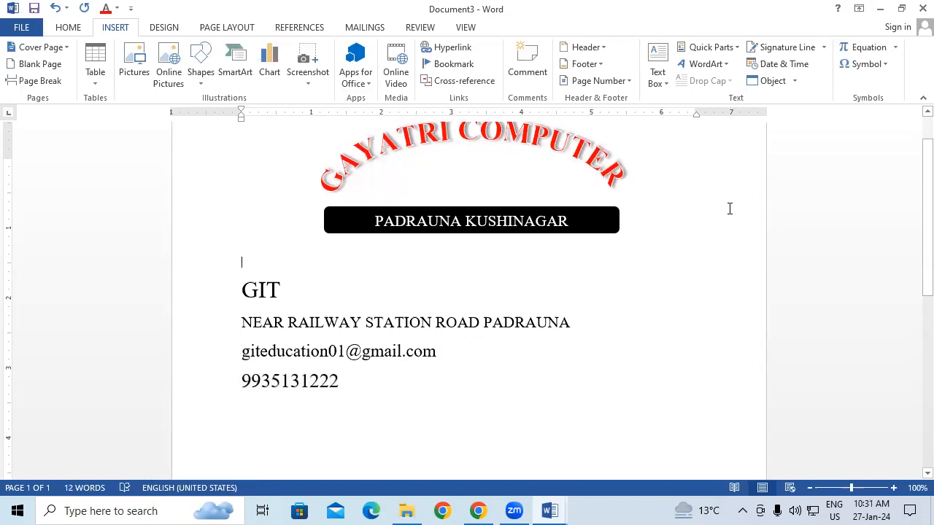
scroll(729, 208, "down", 3)
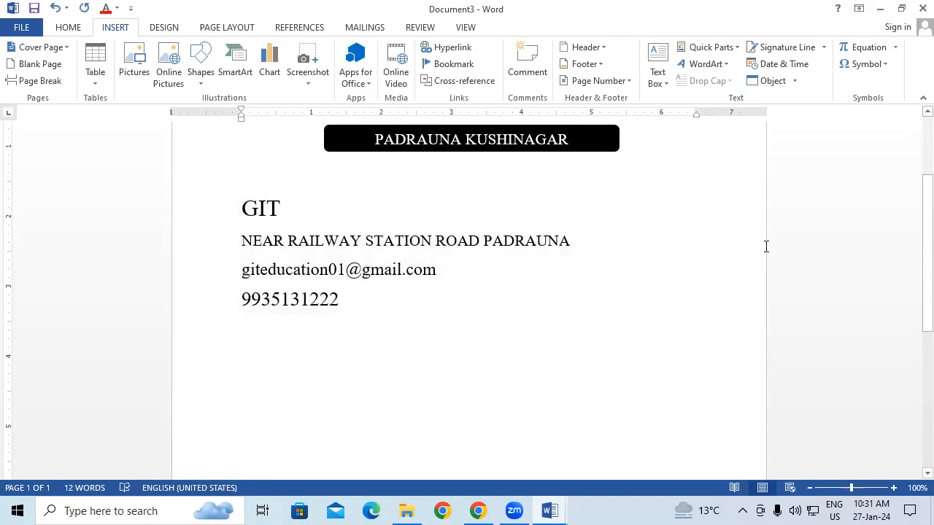
scroll(401, 410, "down", 1)
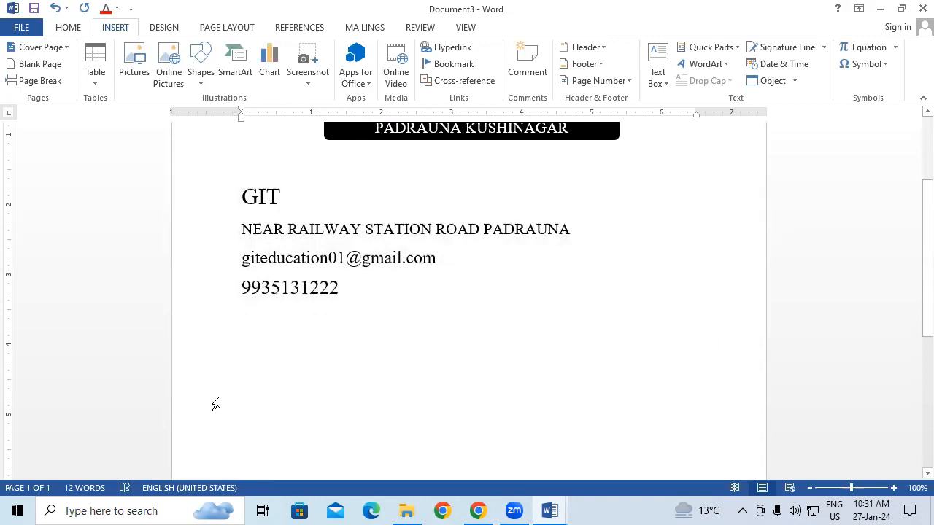
left_click(715, 49)
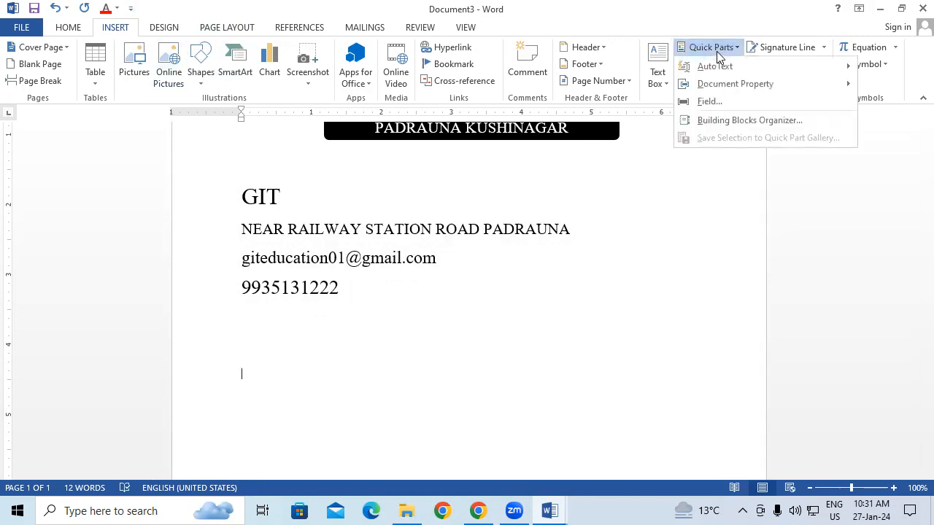
mouse_move(744, 87)
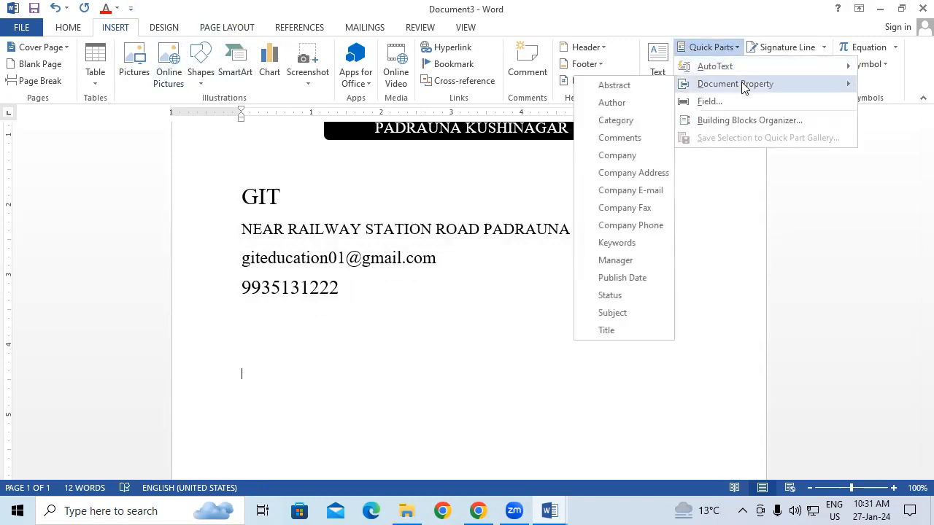
left_click(633, 158)
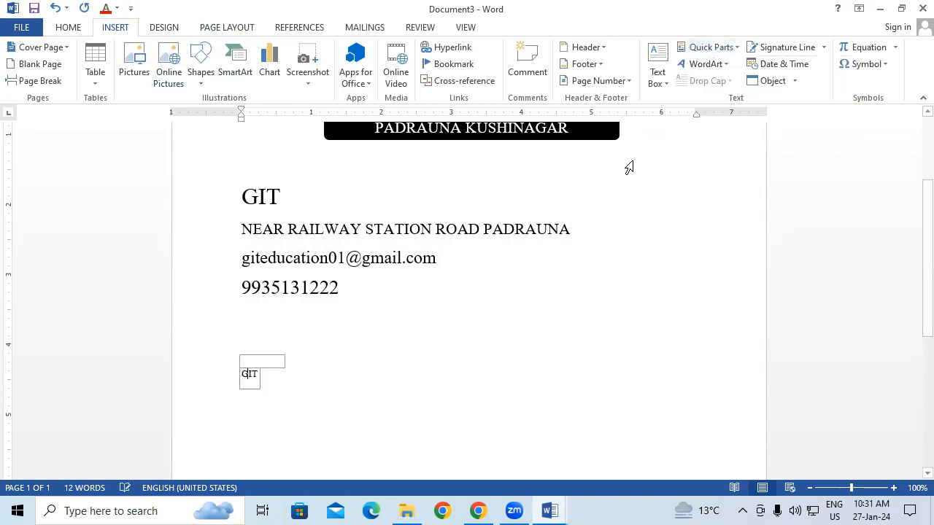
left_click(375, 366)
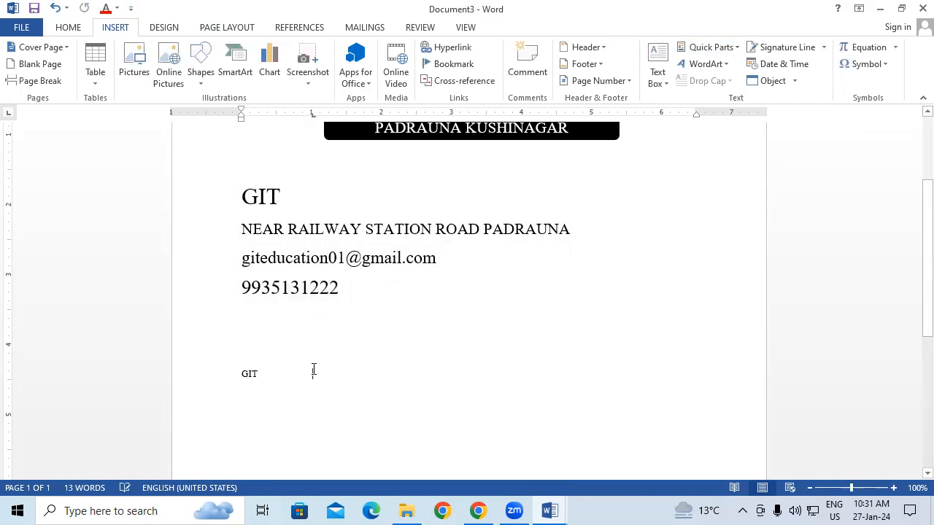
key("Return")
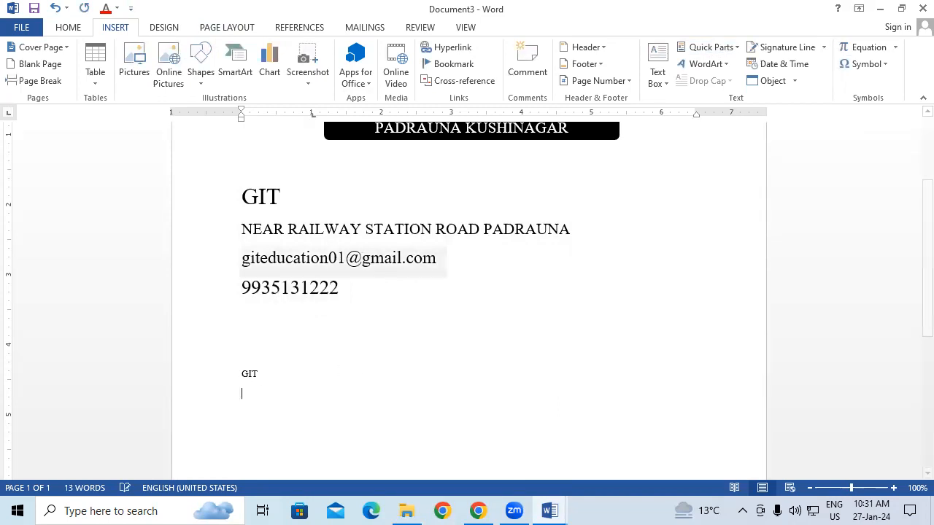
left_click(706, 46)
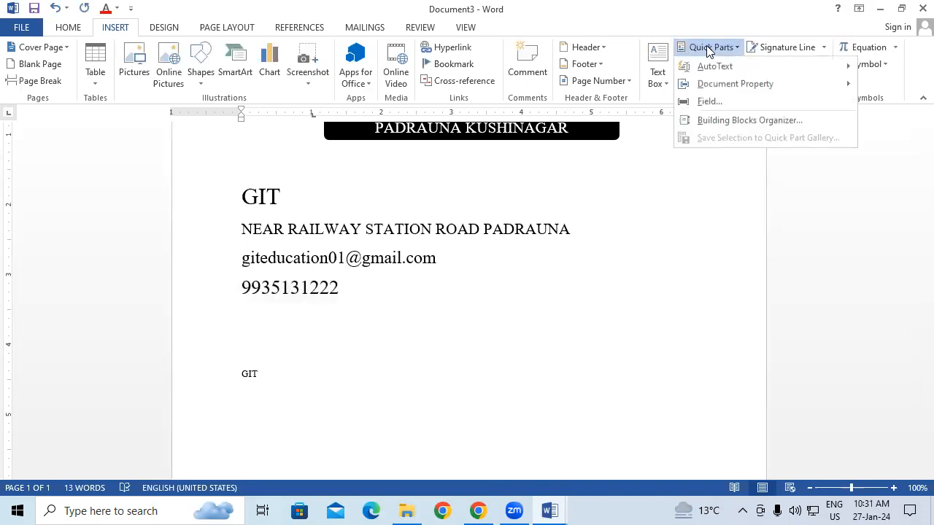
left_click(734, 99)
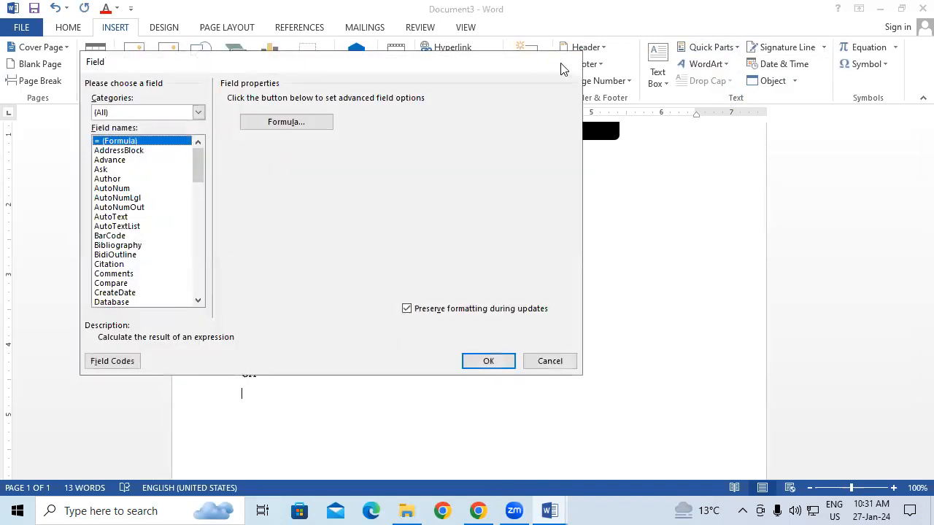
left_click(562, 62)
Insert the Company Address document property on the line below the second Company field and place the cursor after it
left_click(722, 48)
mouse_move(751, 81)
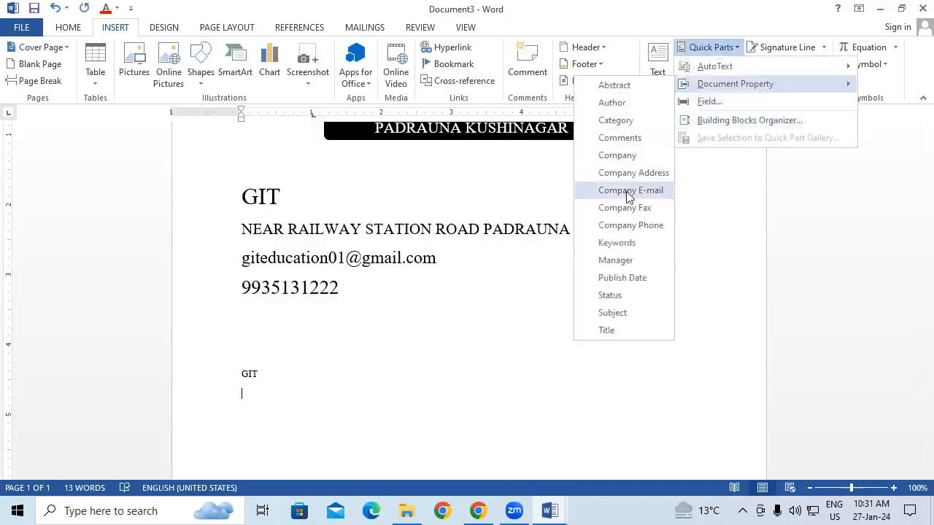
left_click(633, 173)
left_click(489, 403)
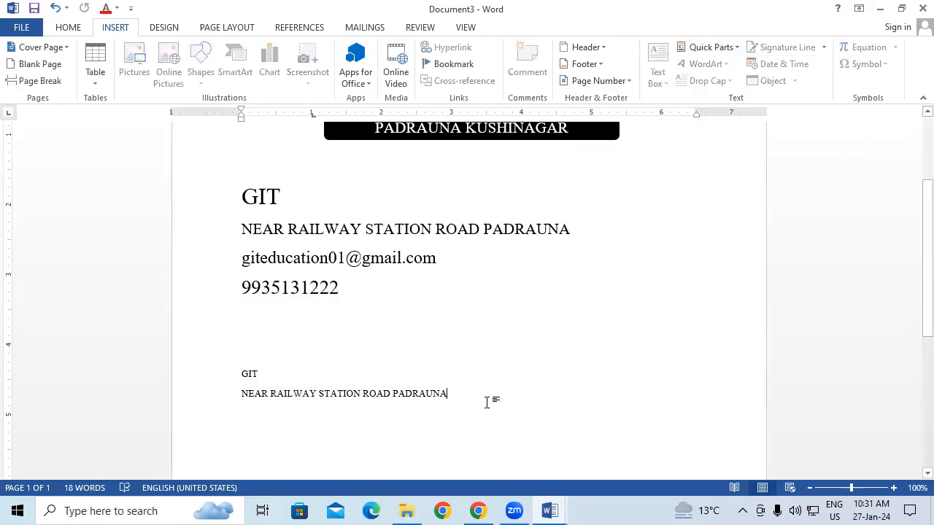
Insert the Company E-mail document property on a new line below the second Company Address field
key("Return")
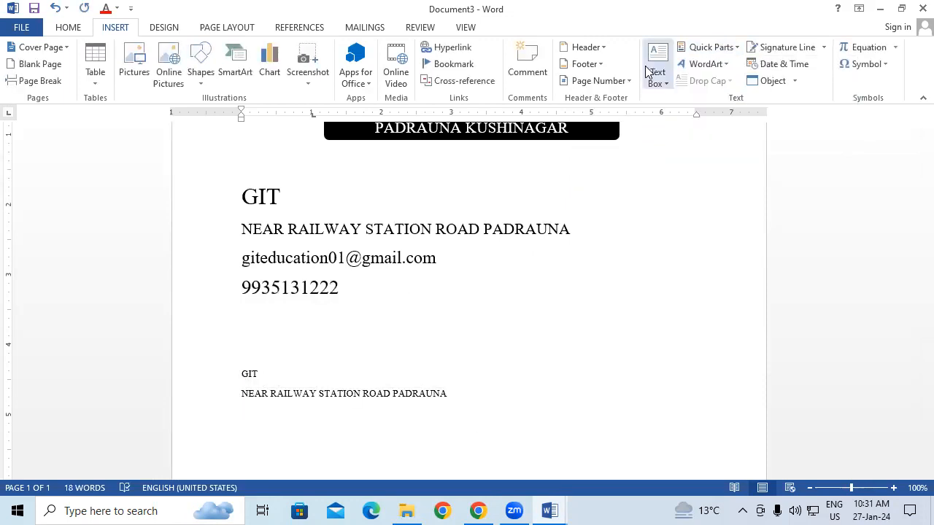
left_click(722, 48)
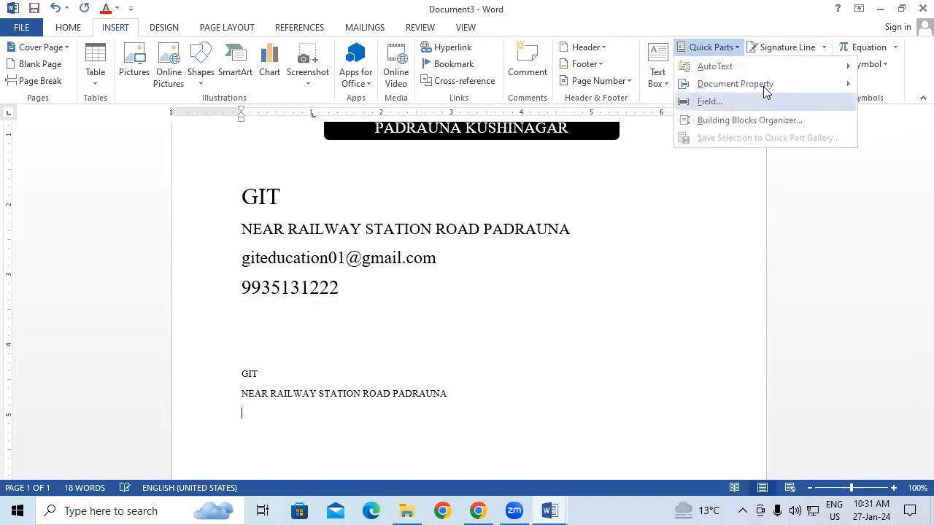
mouse_move(765, 89)
left_click(659, 198)
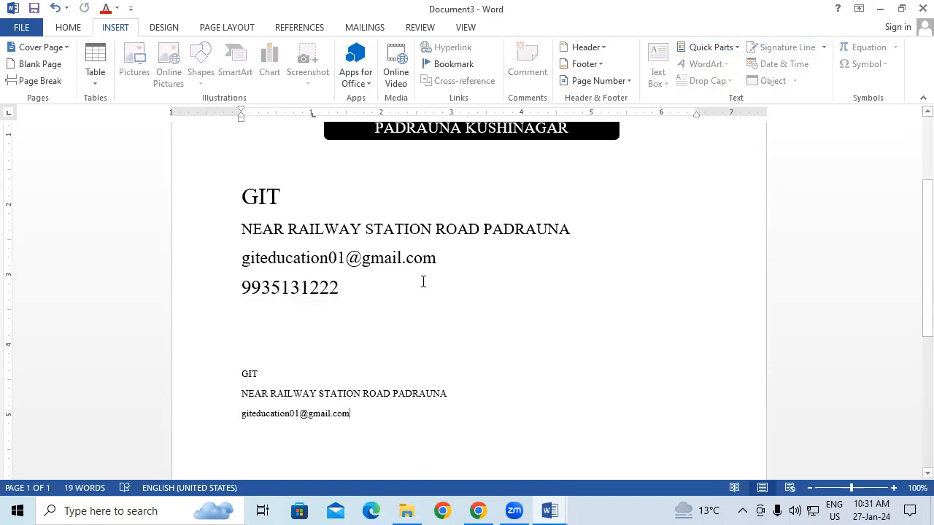
Insert the Company Phone document property below the second e-mail field, and place the cursor on the empty line under the enlarged phone line
left_click(711, 48)
mouse_move(748, 89)
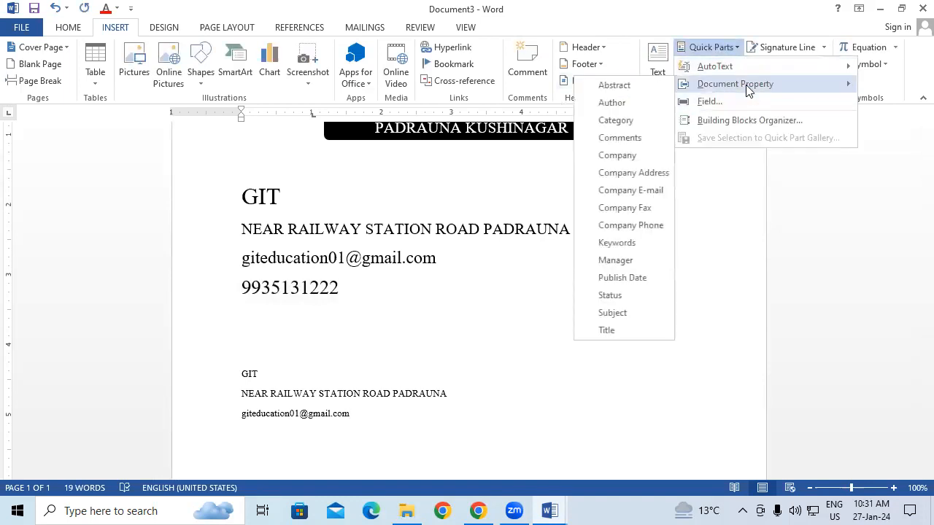
left_click(648, 223)
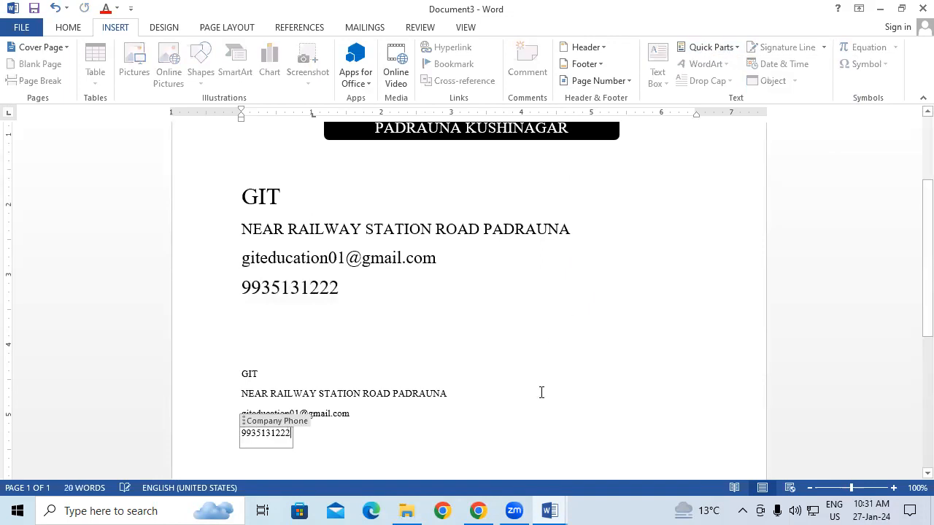
left_click(728, 318)
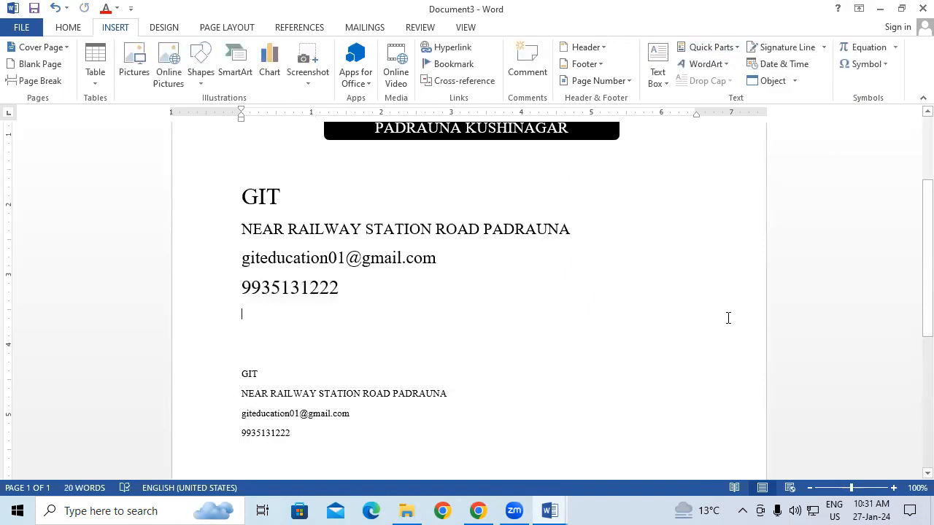
Examine both company detail blocks and check which document property each line of the enlarged block belongs to
scroll(727, 317, "down", 2)
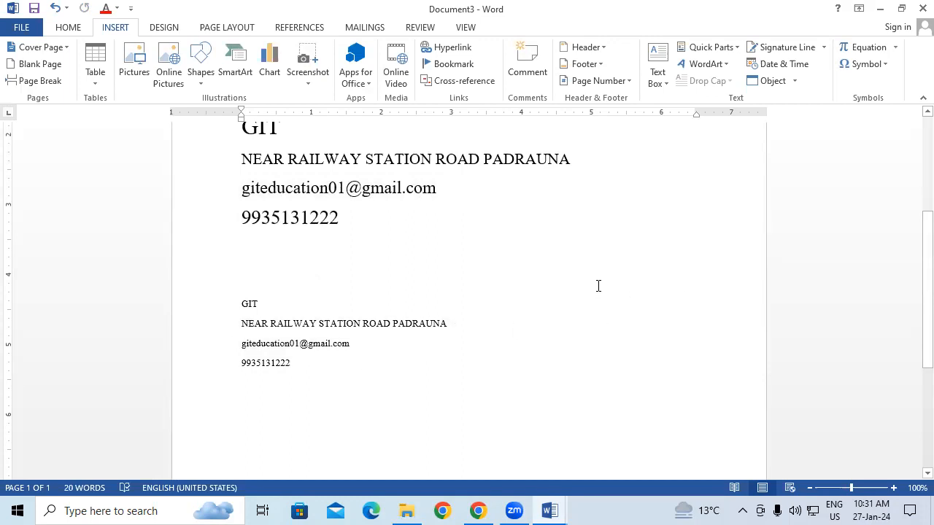
scroll(598, 286, "up", 4)
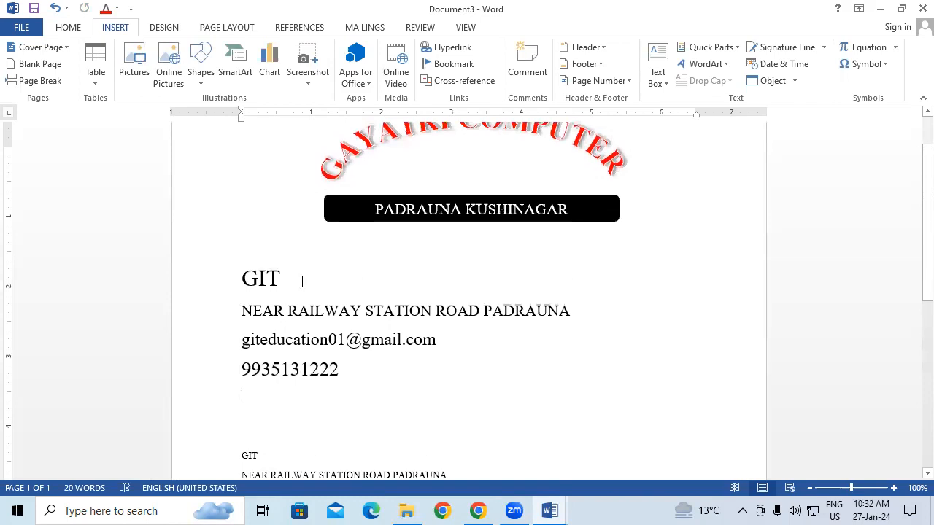
left_click(245, 280)
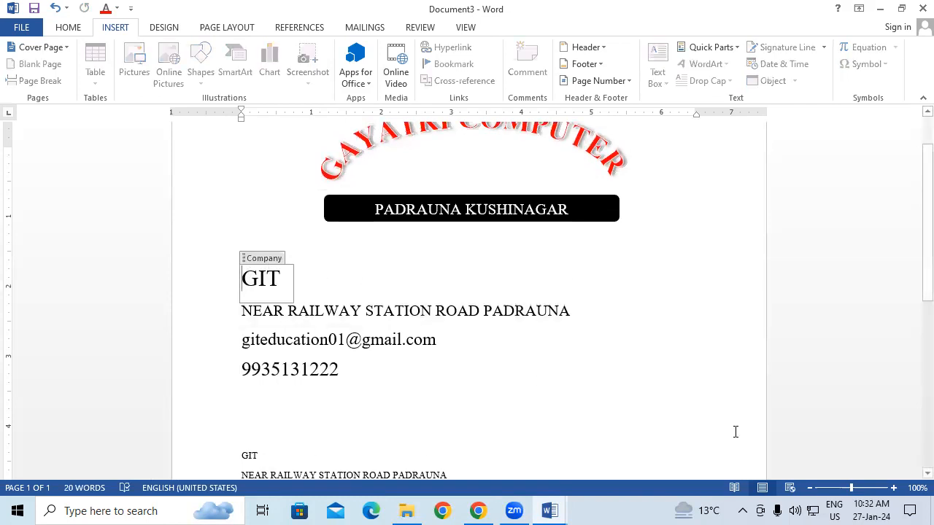
left_click(825, 371)
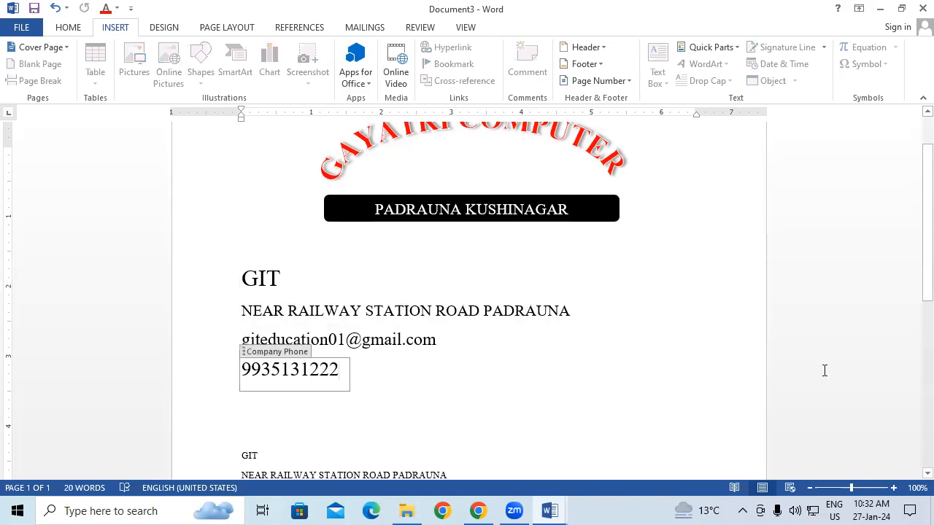
left_click(694, 369)
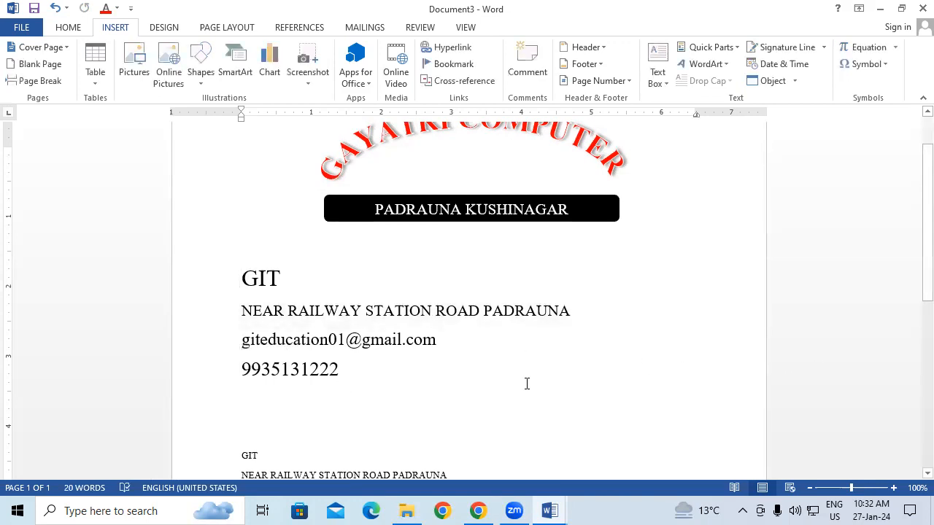
left_click(451, 311)
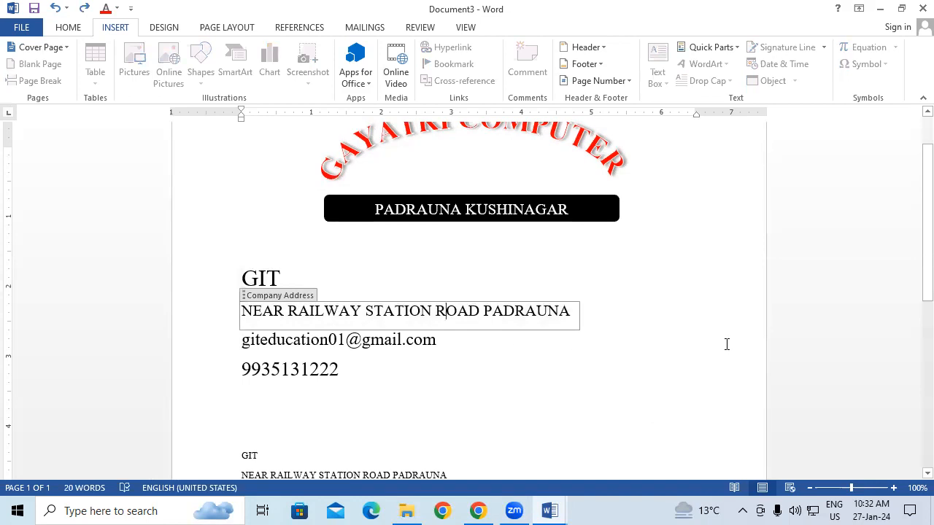
left_click(912, 296)
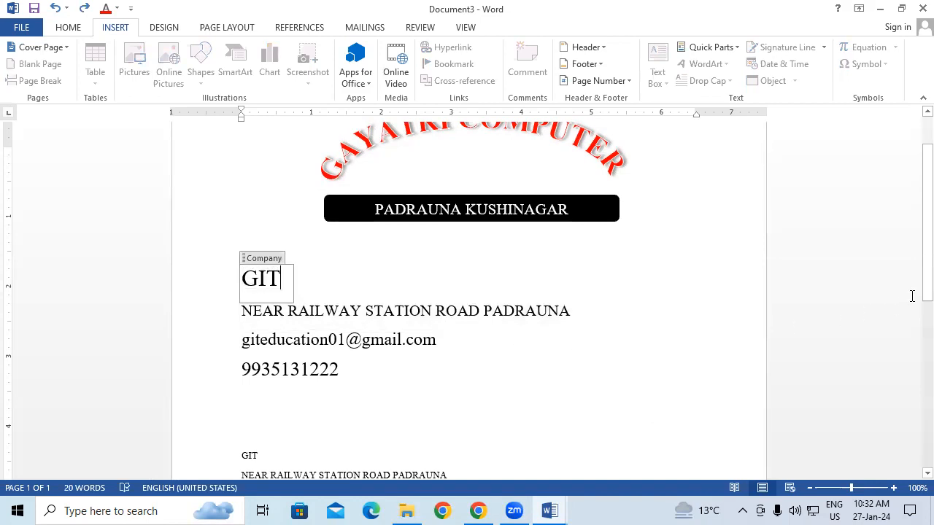
left_click(385, 340)
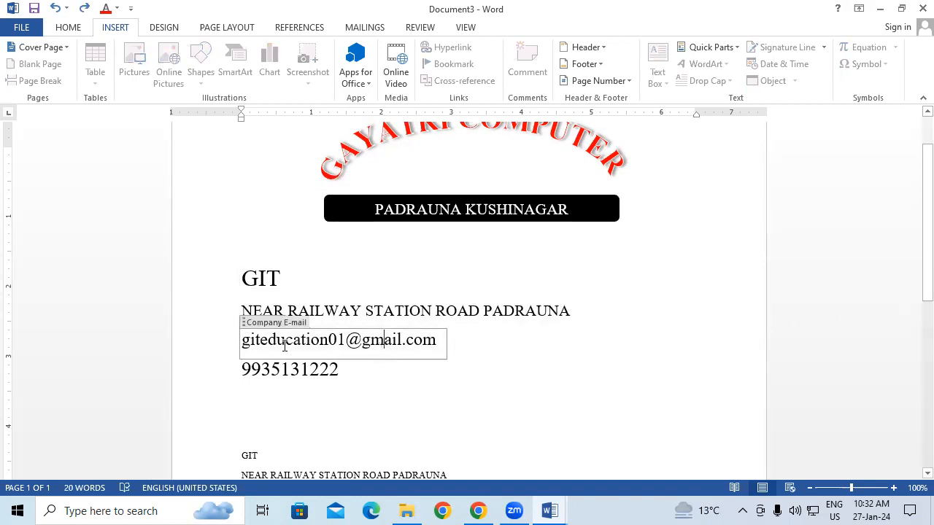
left_click(705, 288)
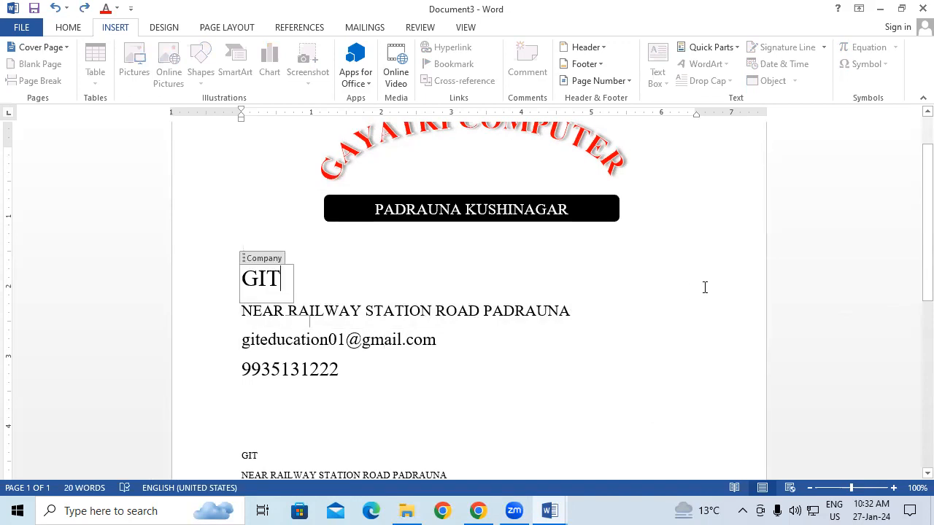
Open the Quick Parts options with the cursor in the enlarged Company field
left_click(727, 46)
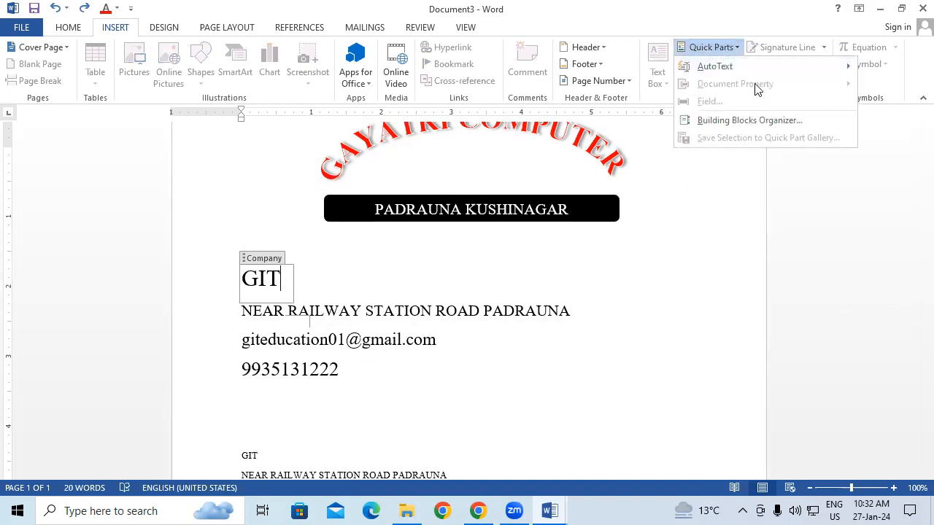
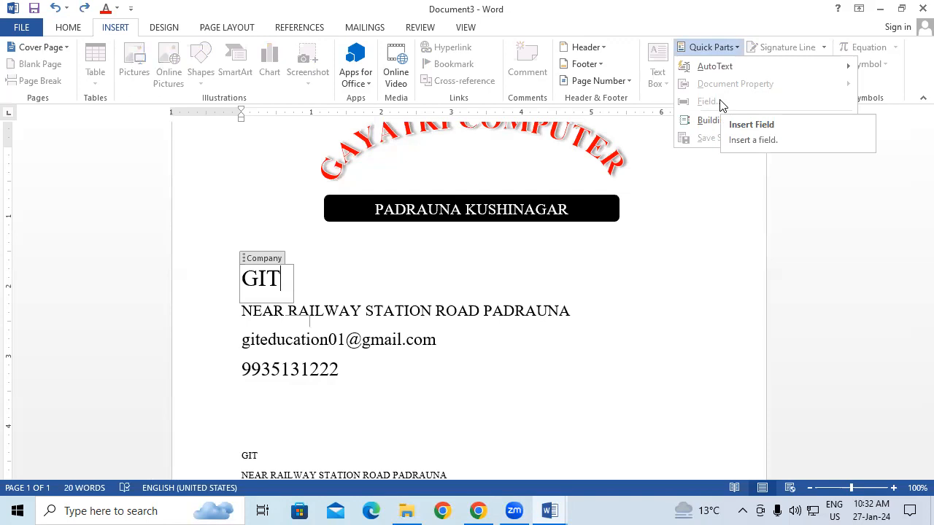
Insert a table with 10 columns and 6 rows below the smaller company details block and stretch its rows to about 0.3" high
left_click(737, 355)
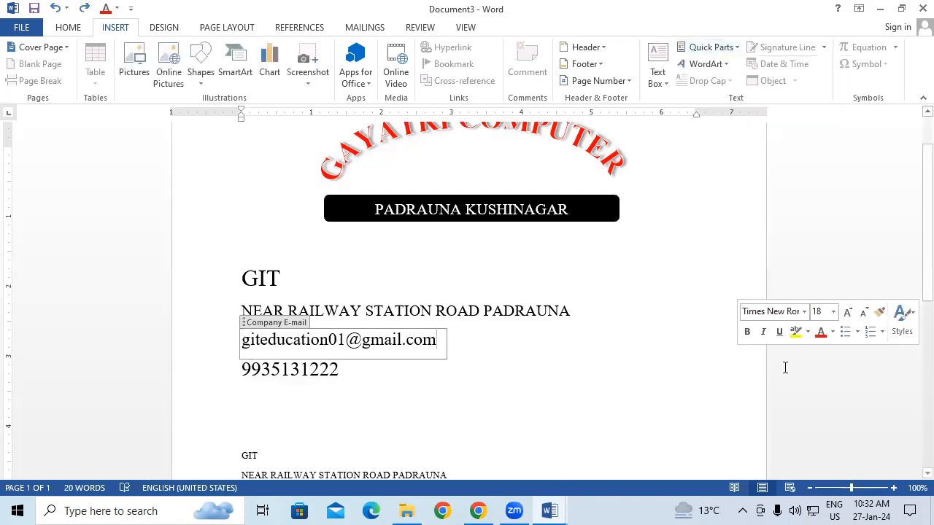
left_click(817, 369)
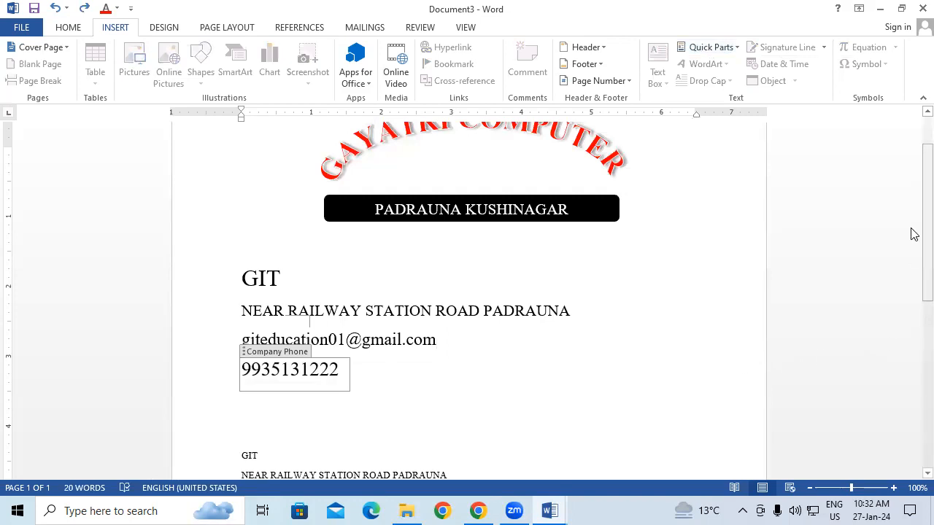
left_click_drag(914, 235, 913, 386)
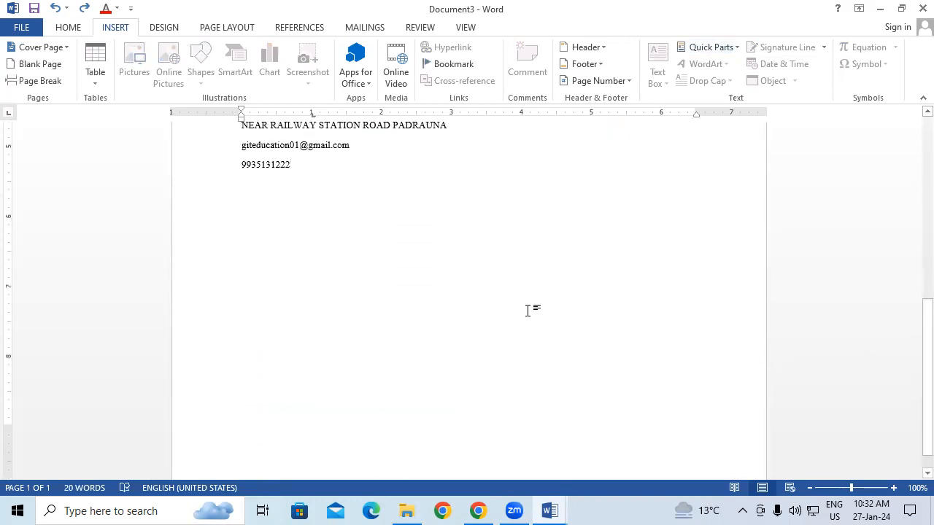
key("Return")
key("Return")
left_click(91, 50)
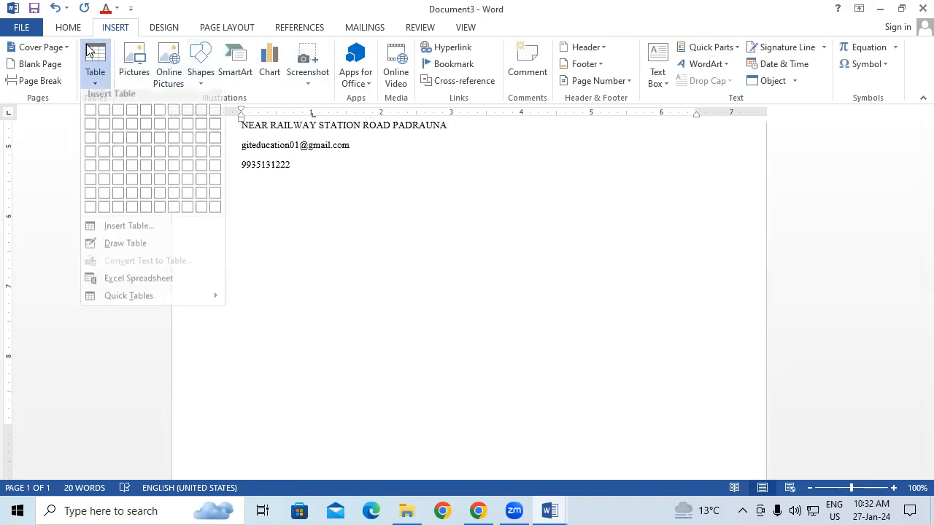
left_click(215, 186)
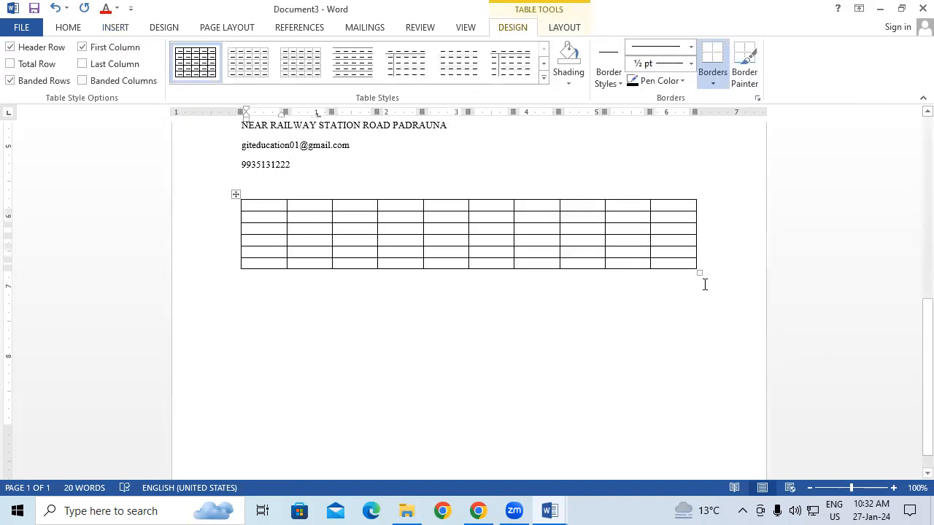
left_click_drag(699, 271, 699, 332)
left_click_drag(251, 209, 683, 324)
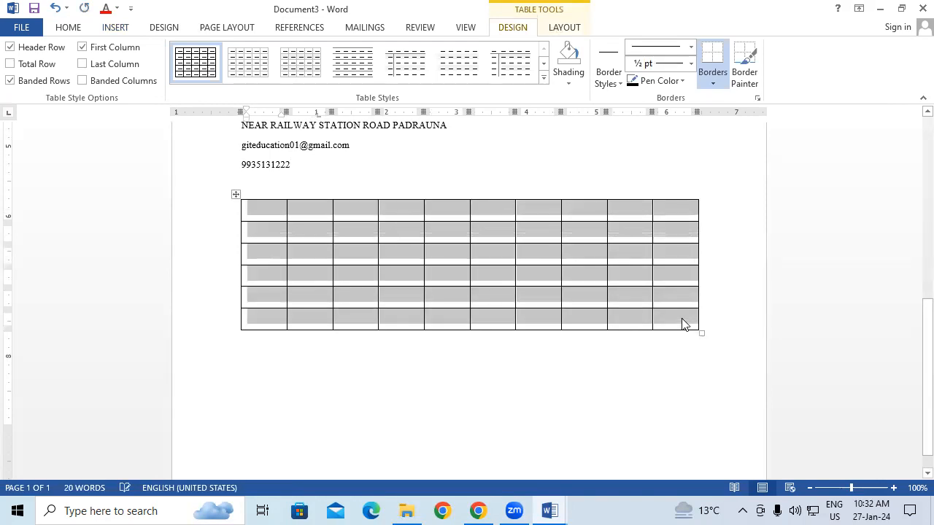
Fill the first nine cells of the table's first row with 65, 32, 23, 21, 45, 78, 20, 23 and 1
left_click(257, 207)
type("65")
key("Tab")
type("32")
key("Tab")
type("23")
key("Tab")
type("21")
key("Tab")
type("45")
key("Tab")
type("78")
key("Tab")
type("20")
key("Tab")
type("23")
key("Tab")
type("1")
key("Tab")
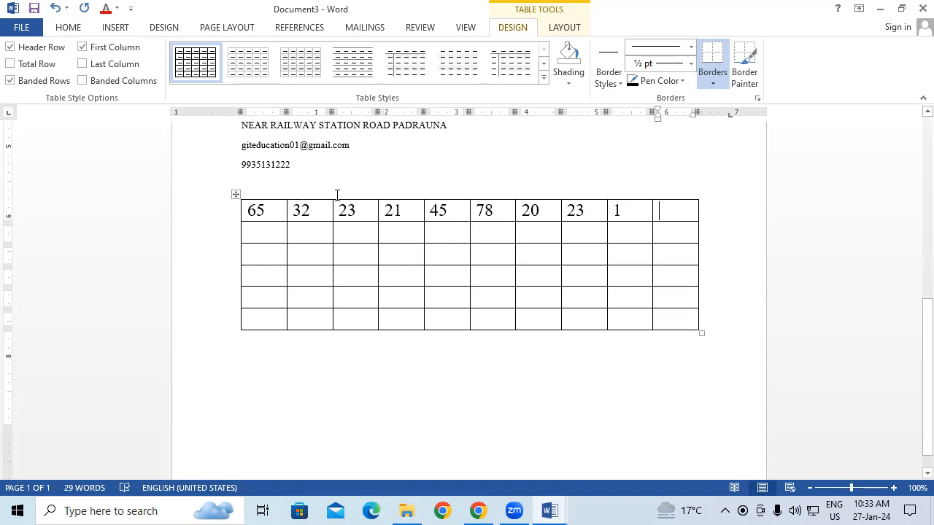
left_click(576, 30)
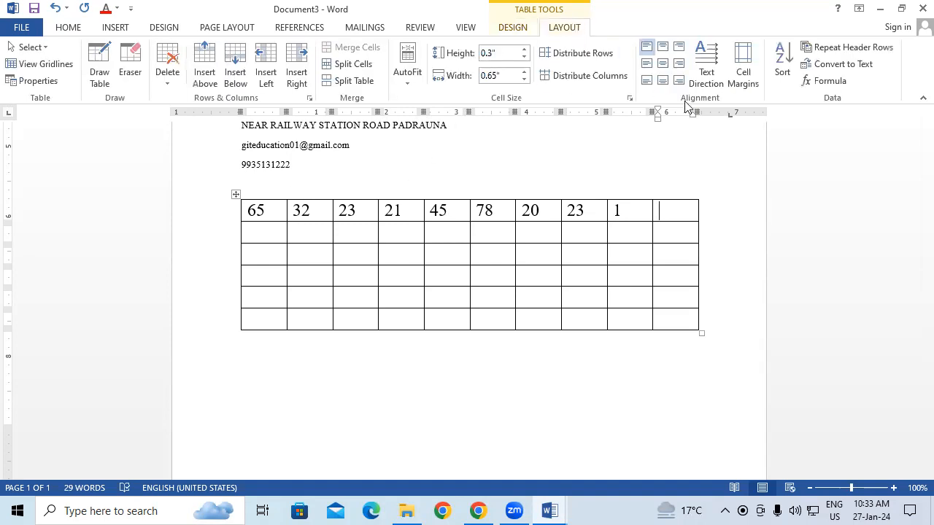
left_click(837, 81)
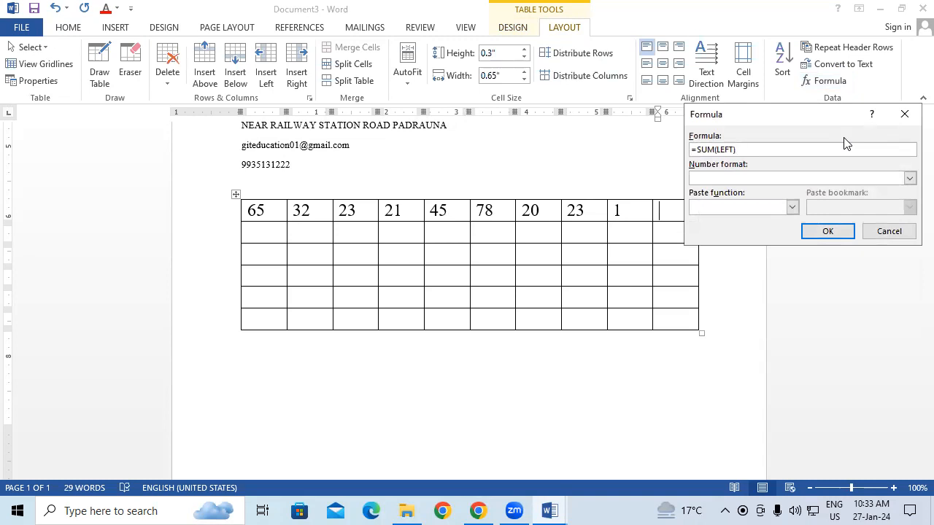
left_click(904, 113)
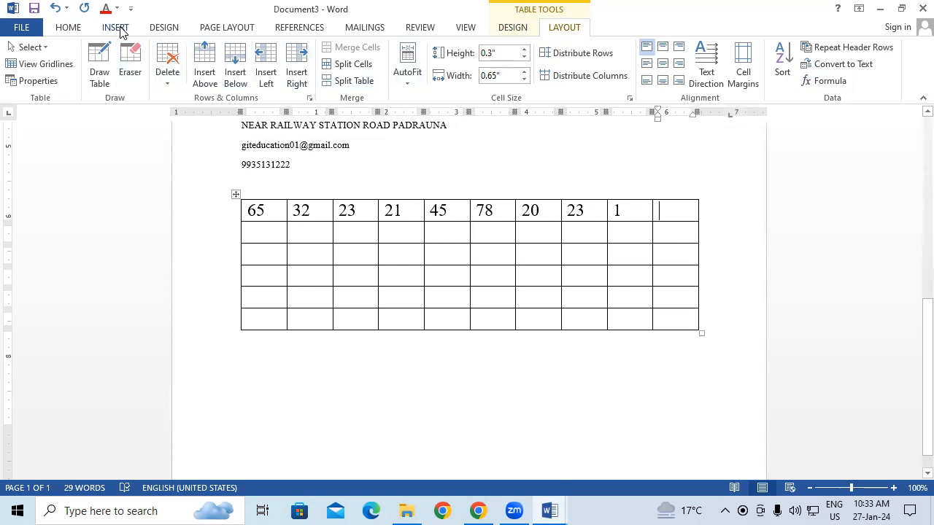
Insert a Formula field with =SUM(LEFT) in the last cell of the table's first row through Quick Parts
left_click(117, 28)
left_click(711, 48)
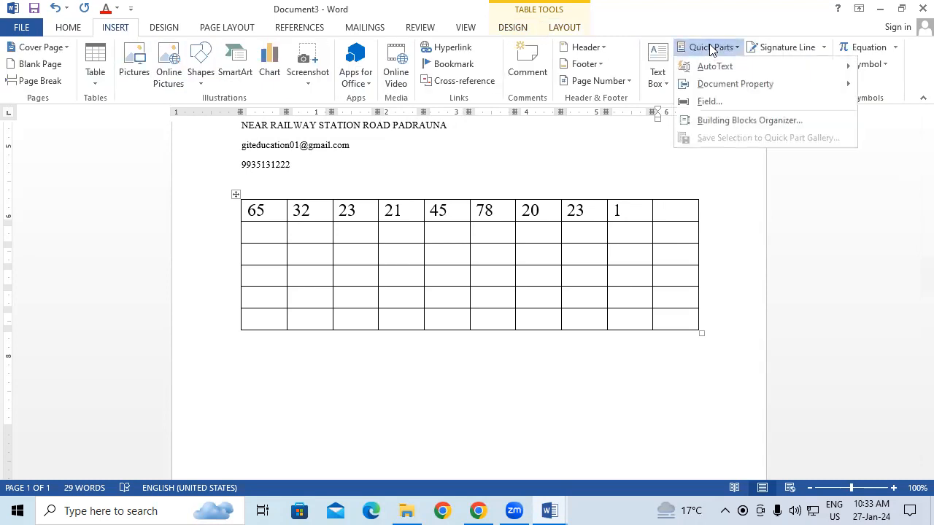
left_click(739, 106)
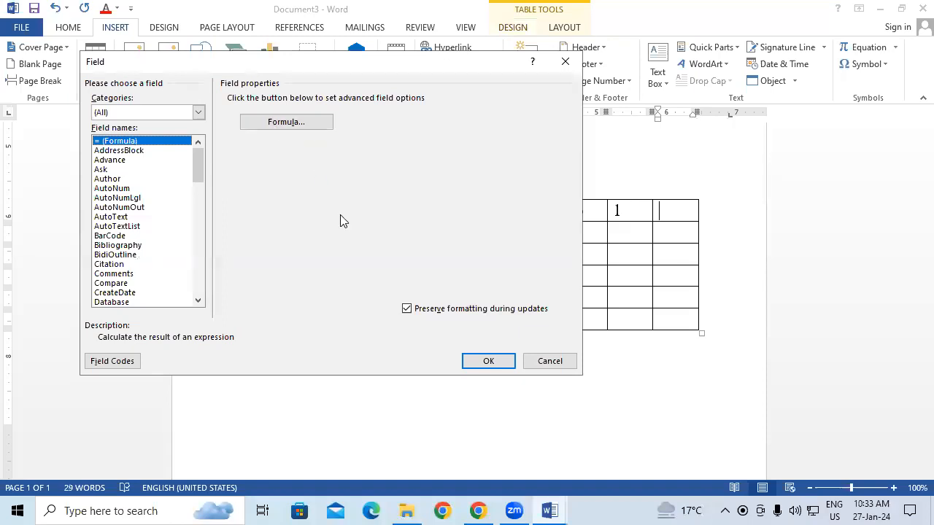
left_click(319, 126)
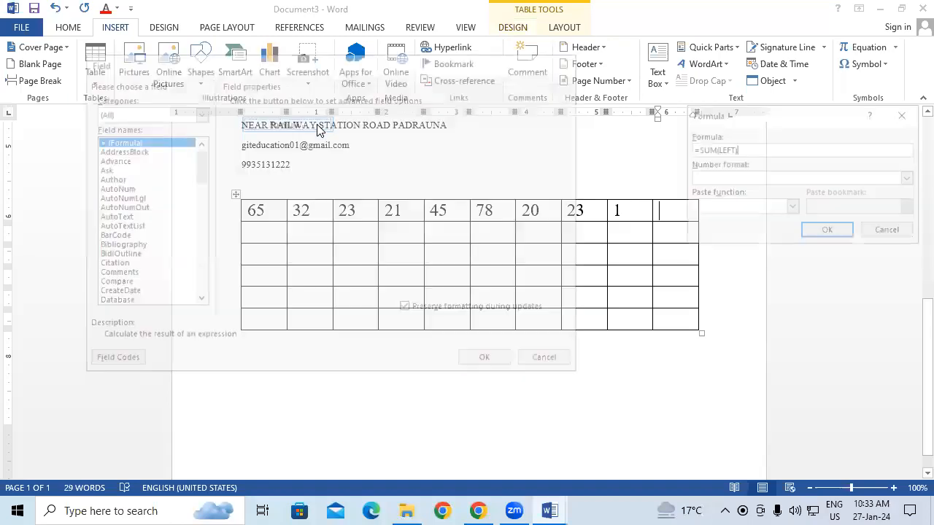
left_click(839, 234)
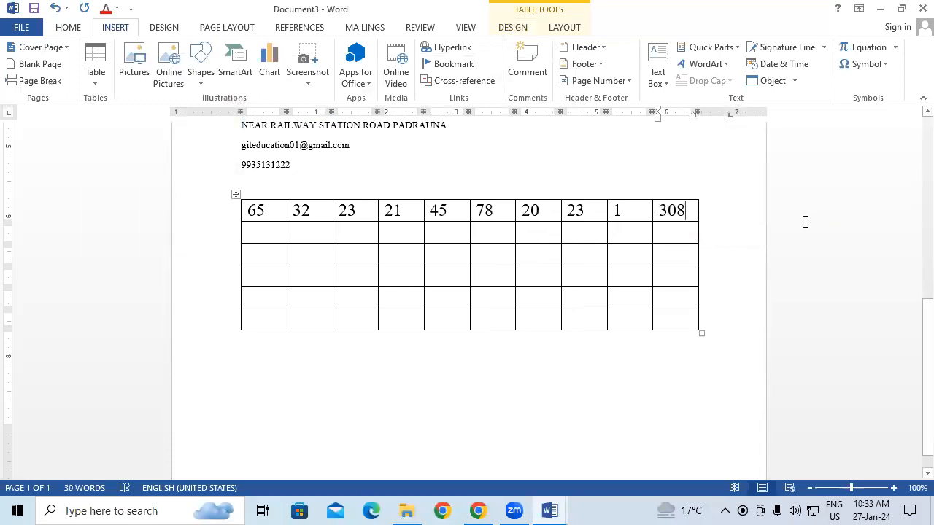
Replace the sum in the first row's last cell with a Formula field that uses the MAX function on LEFT
key("shift+Home")
key("BackSpace")
left_click(715, 48)
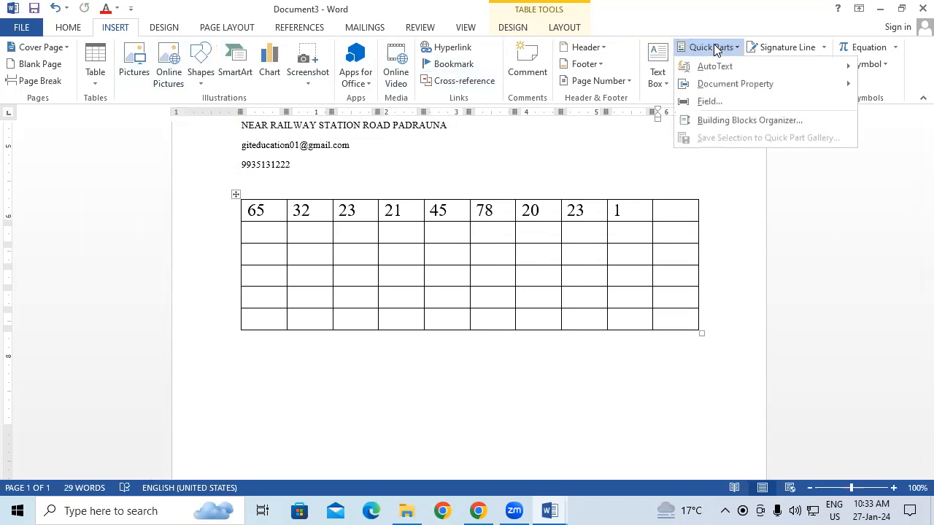
left_click(728, 100)
left_click(299, 121)
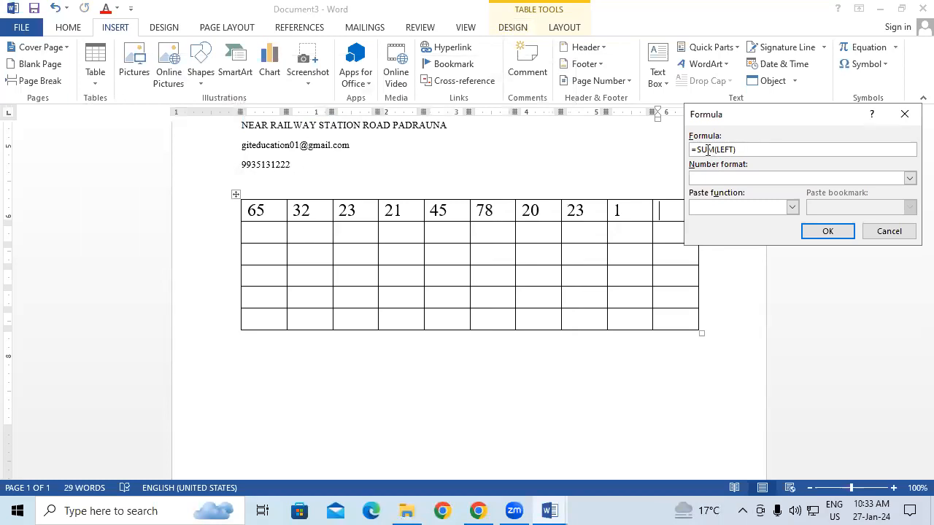
left_click(708, 150)
key("BackSpace")
key("BackSpace")
type("ax")
left_click(828, 231)
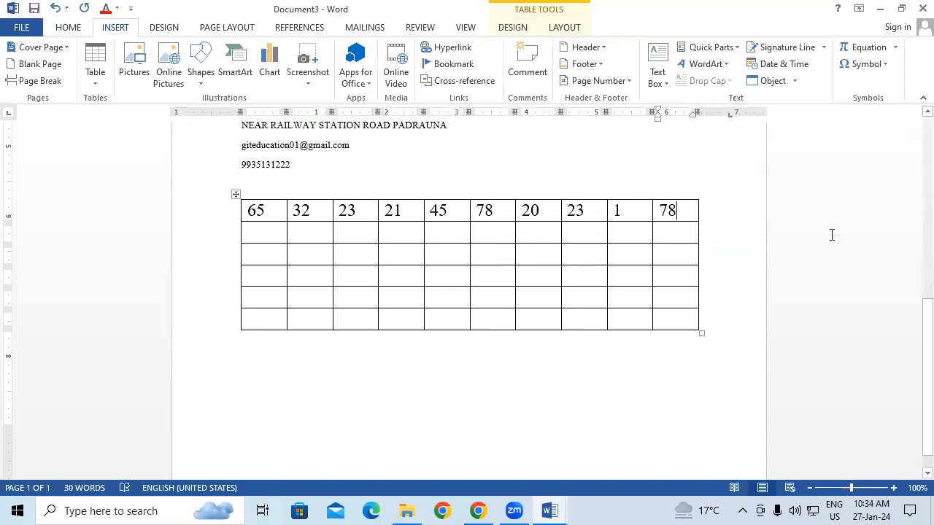
left_click(709, 47)
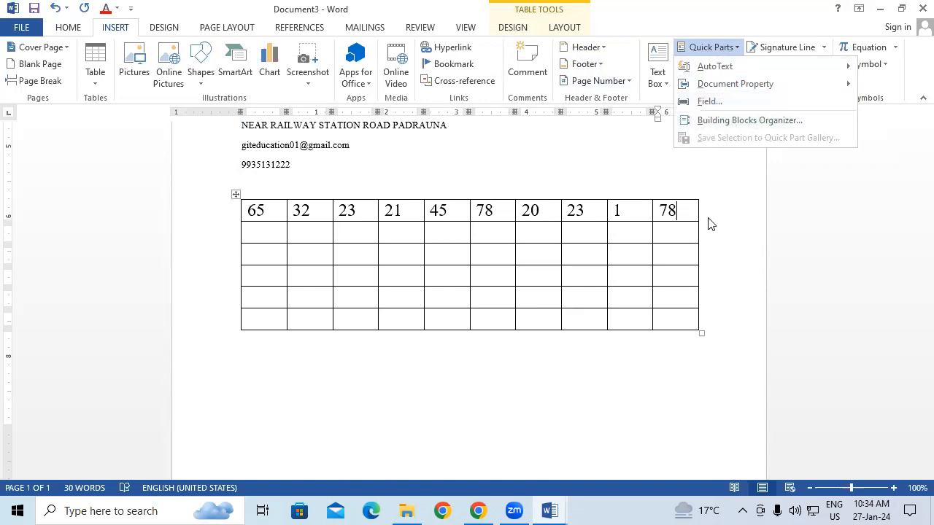
left_click(723, 239)
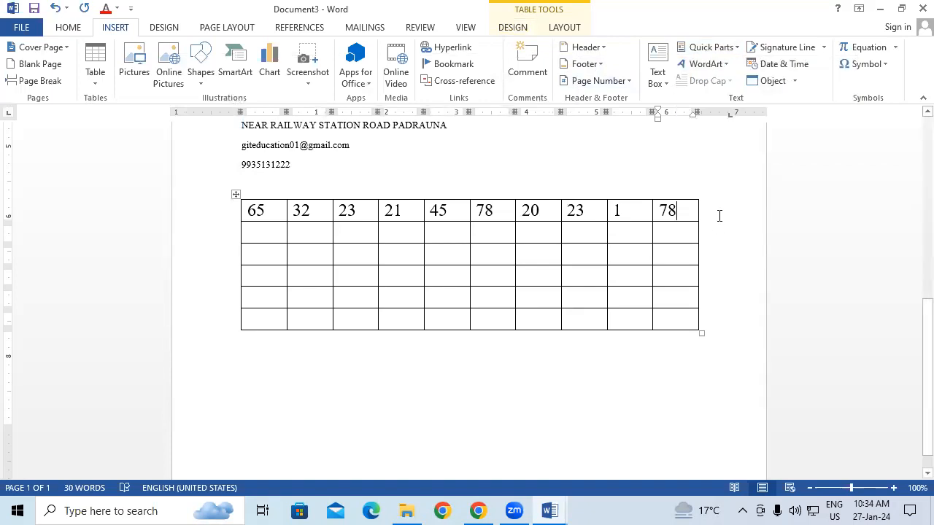
Create a new blank document and preview the KKK building block in the Building Blocks Organizer
key("ctrl+n")
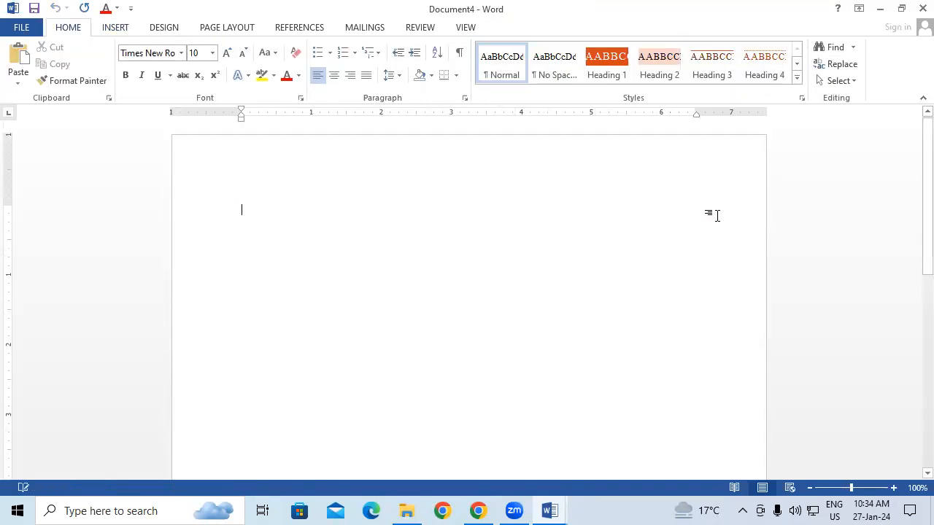
left_click(106, 30)
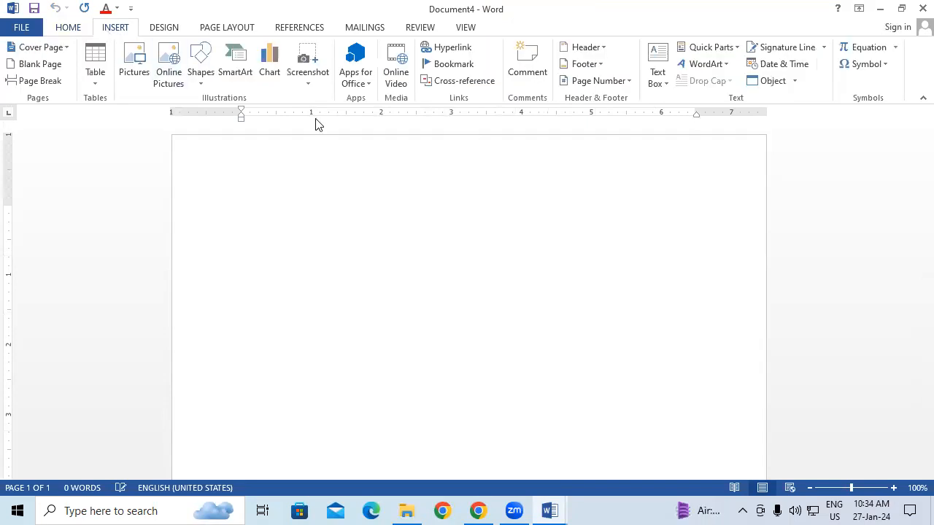
left_click(734, 51)
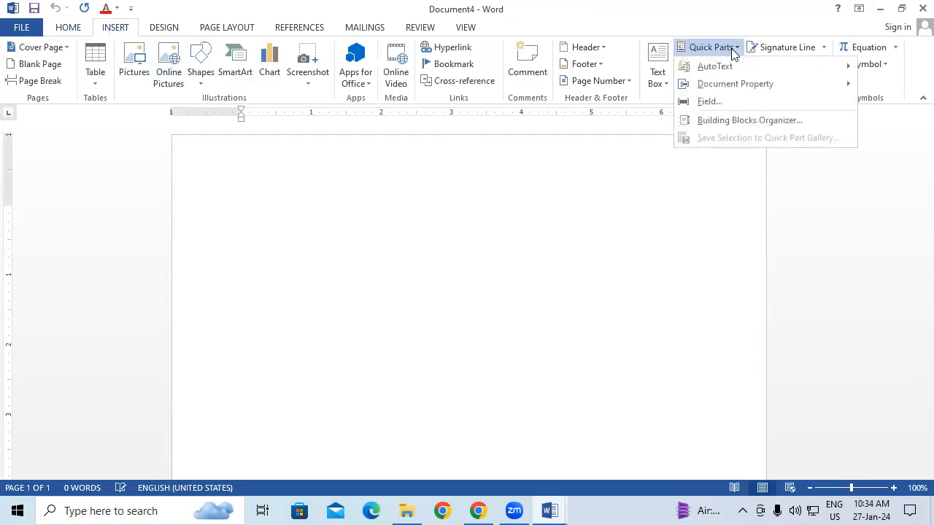
left_click(729, 126)
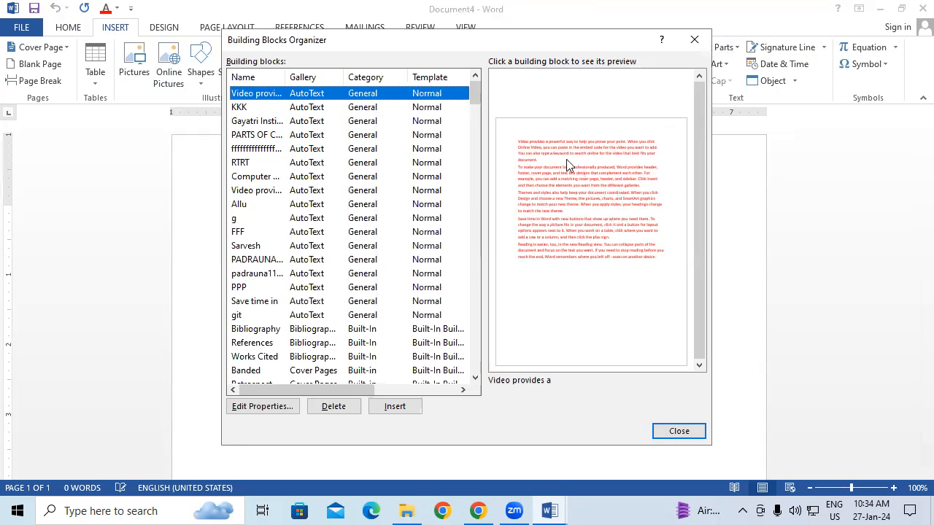
left_click(263, 108)
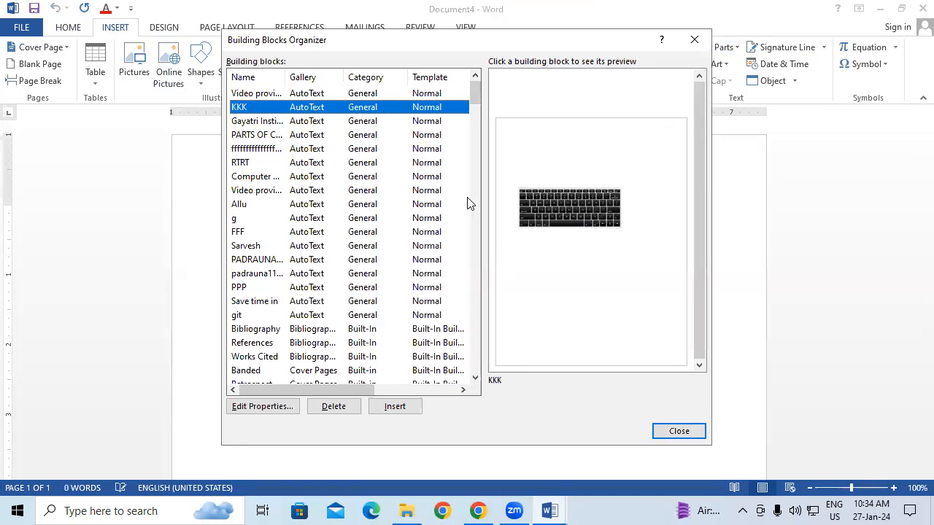
Rename the RTRT AutoText building block to iii and accept the redefinition of the entry
left_click(264, 163)
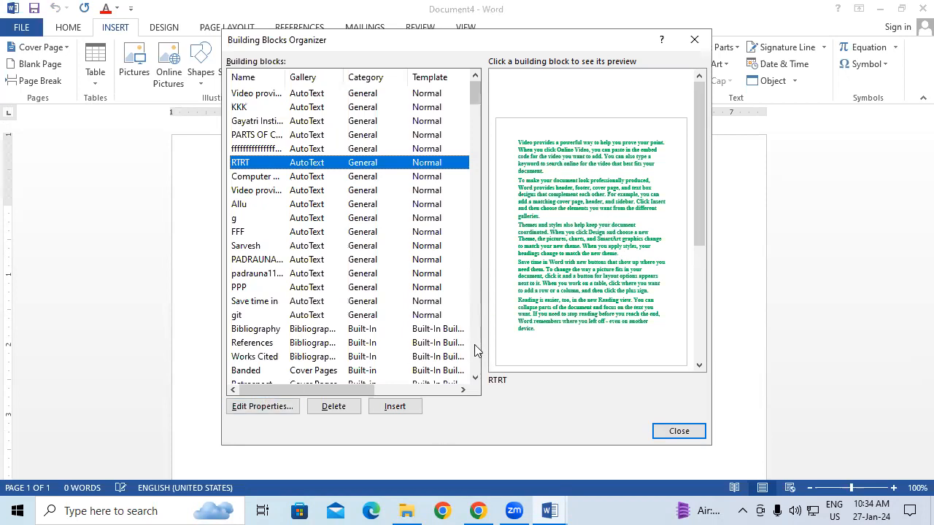
left_click(264, 407)
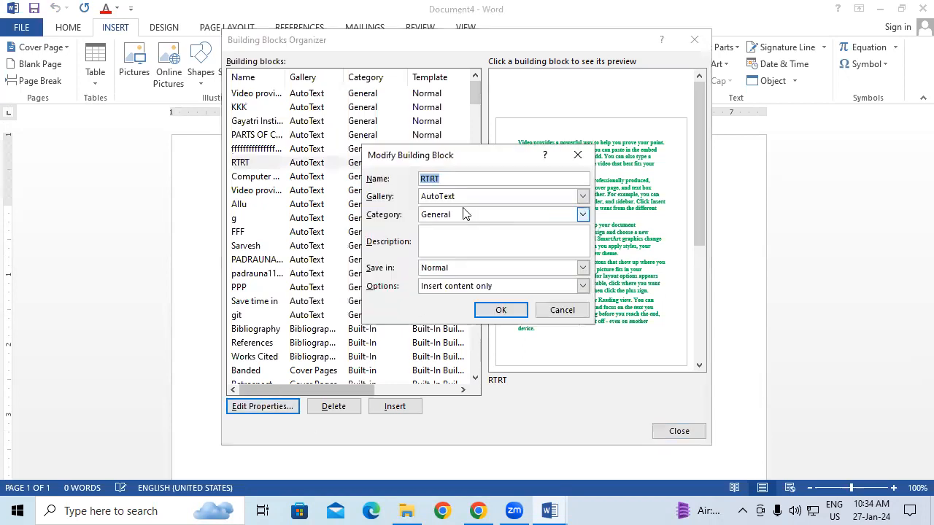
left_click(460, 181)
key("BackSpace")
key("BackSpace")
key("BackSpace")
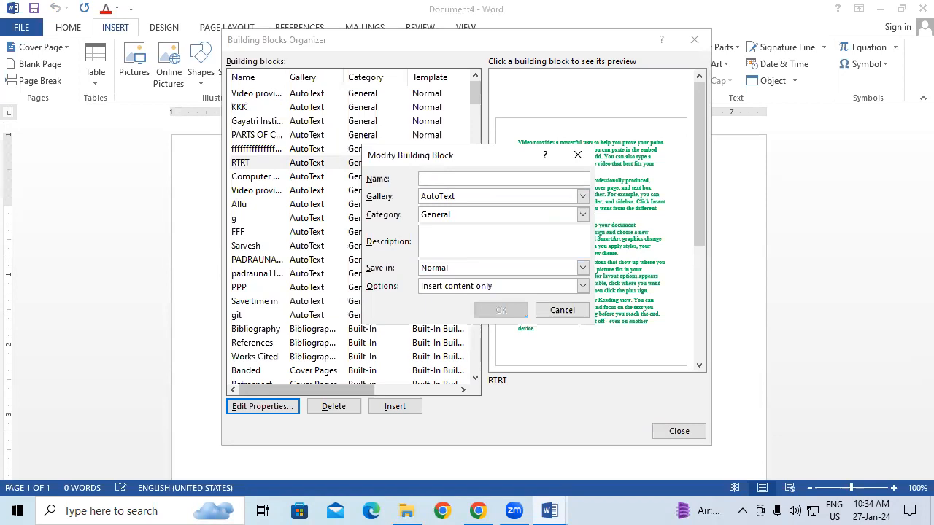
type("iii")
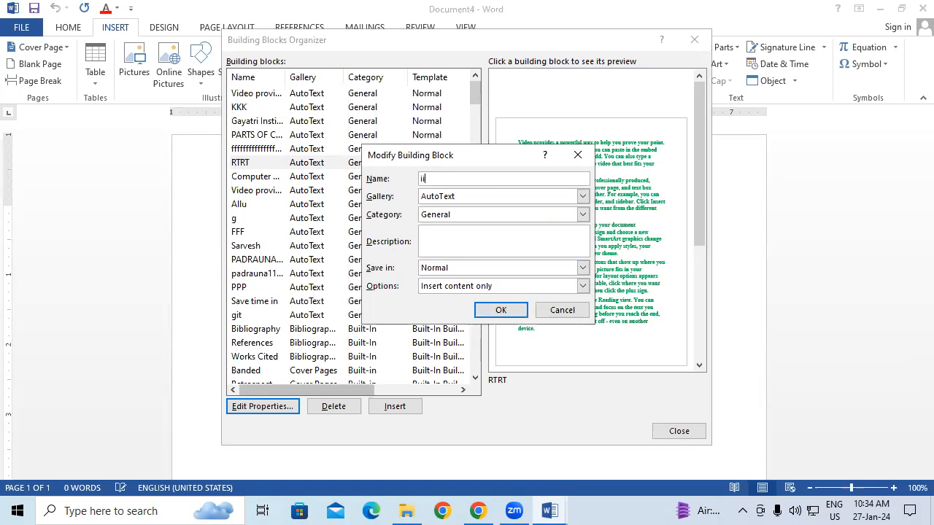
left_click(494, 314)
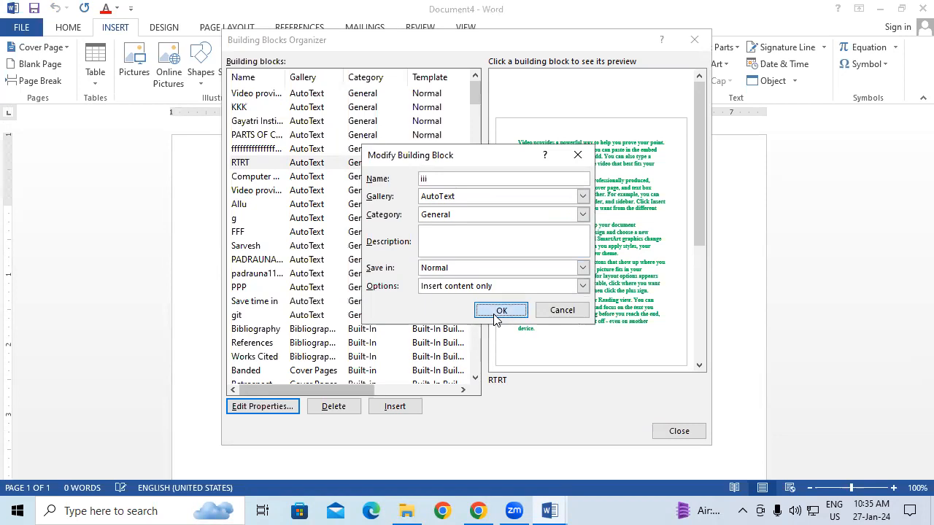
left_click(461, 296)
left_click(443, 296)
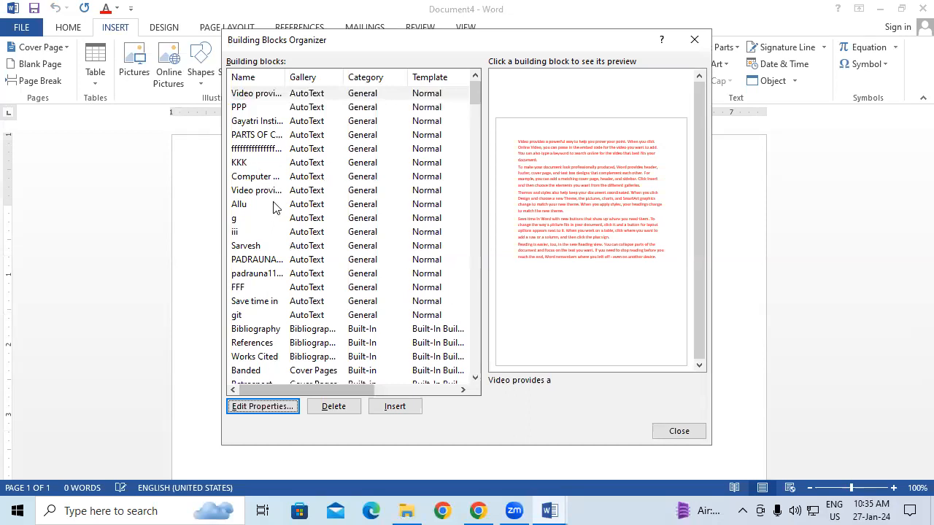
Insert the iii building block into the blank document and look back through the inserted pages
left_click(240, 232)
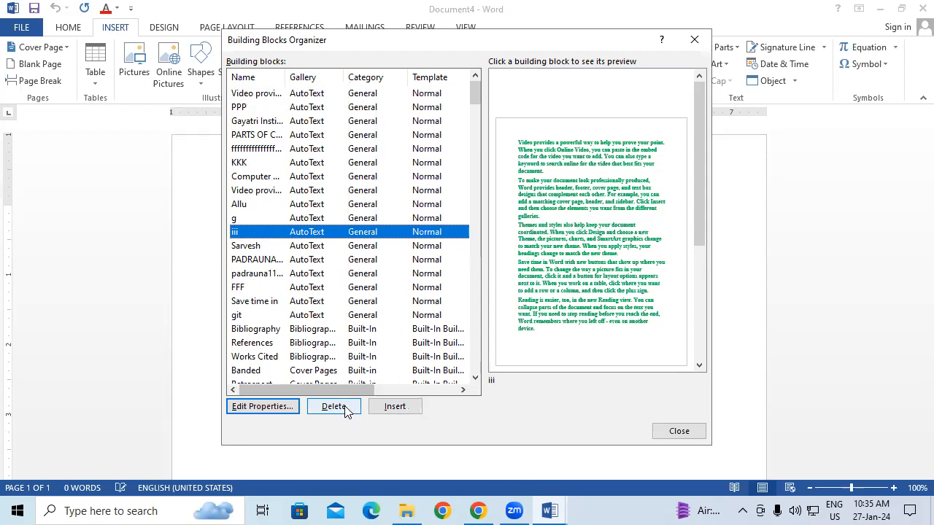
left_click(394, 406)
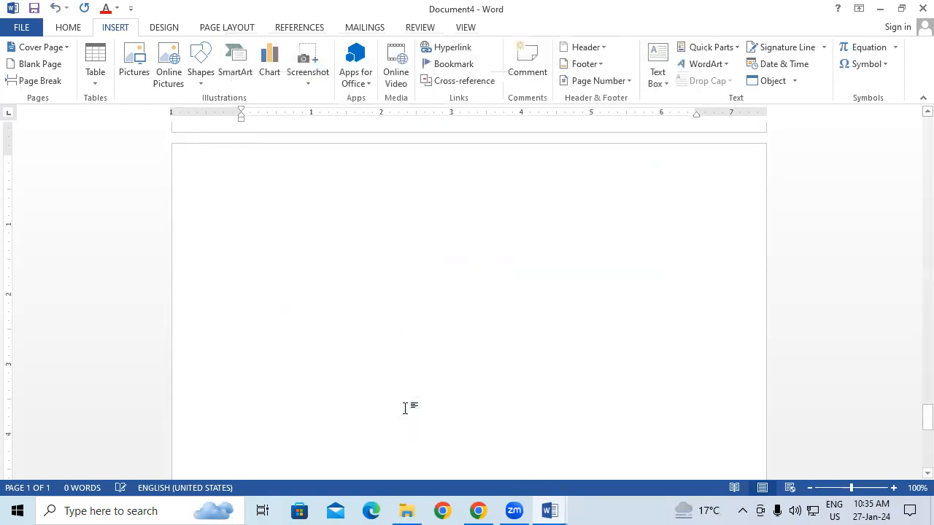
scroll(459, 277, "up", 10)
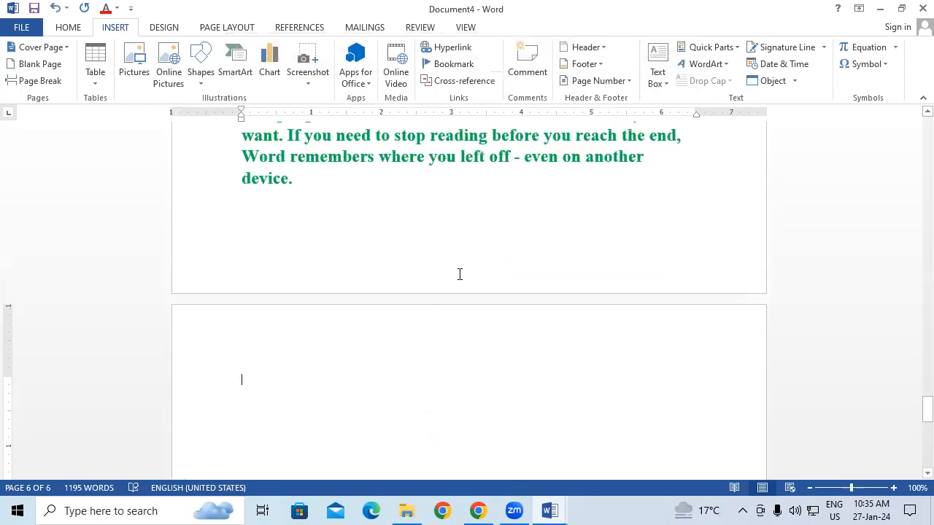
scroll(459, 274, "up", 10)
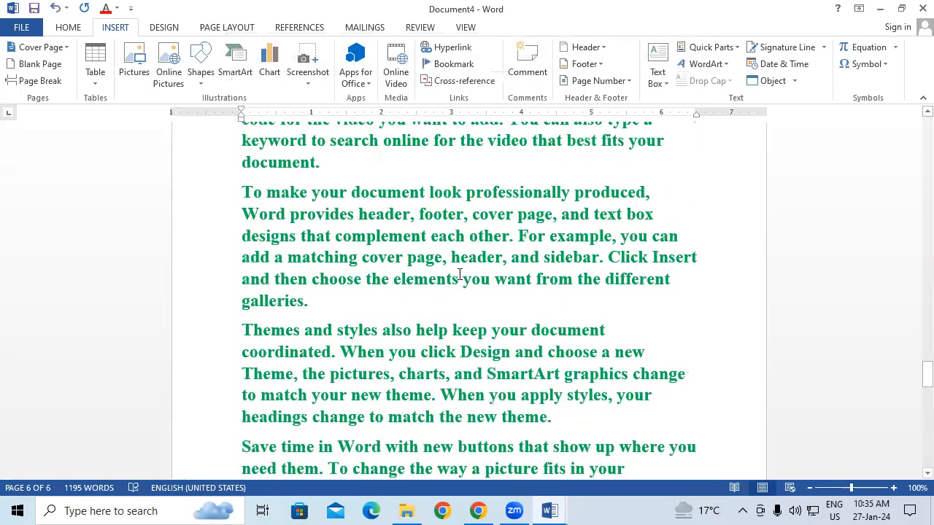
scroll(460, 275, "up", 3)
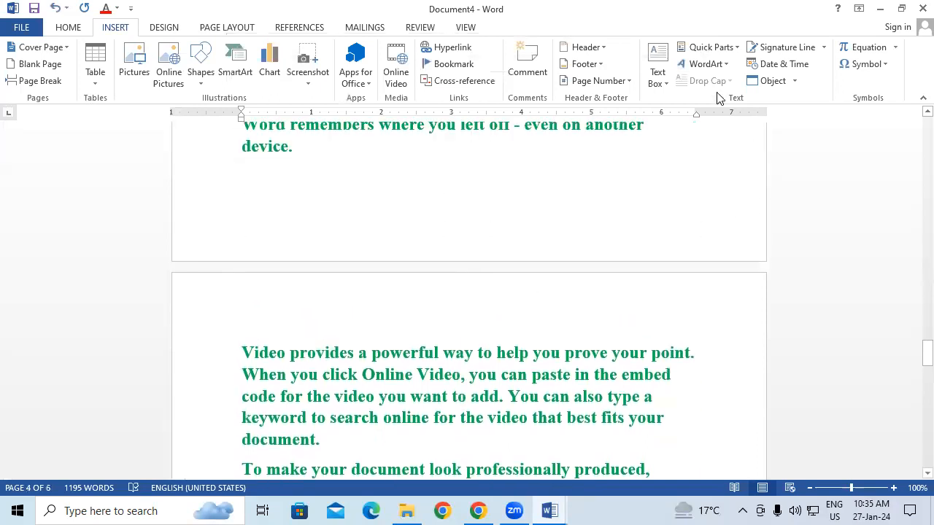
Delete the iii AutoText building block from the Building Blocks Organizer and close the organizer
left_click(721, 51)
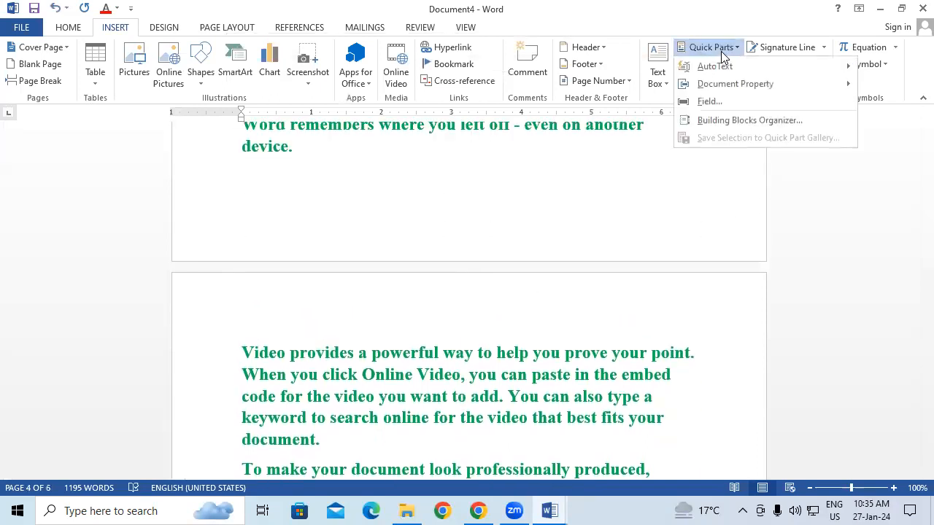
left_click(749, 123)
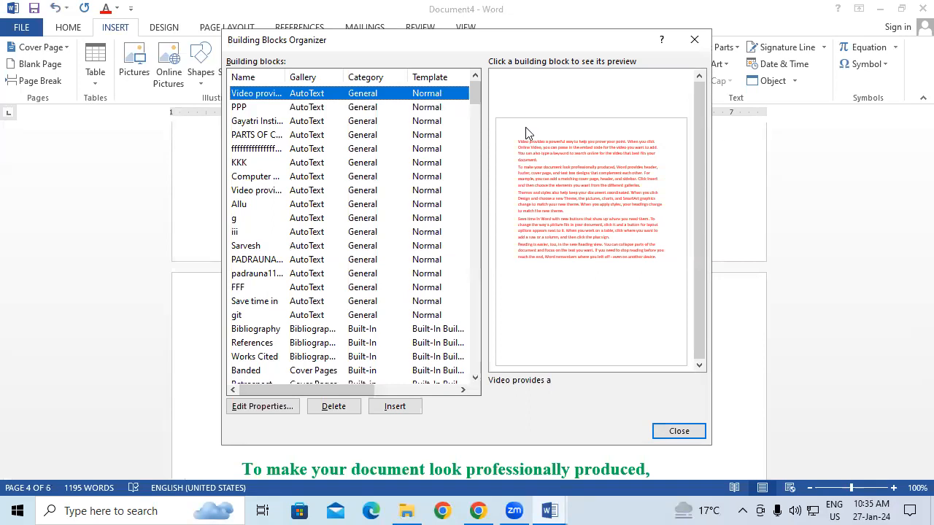
left_click(259, 233)
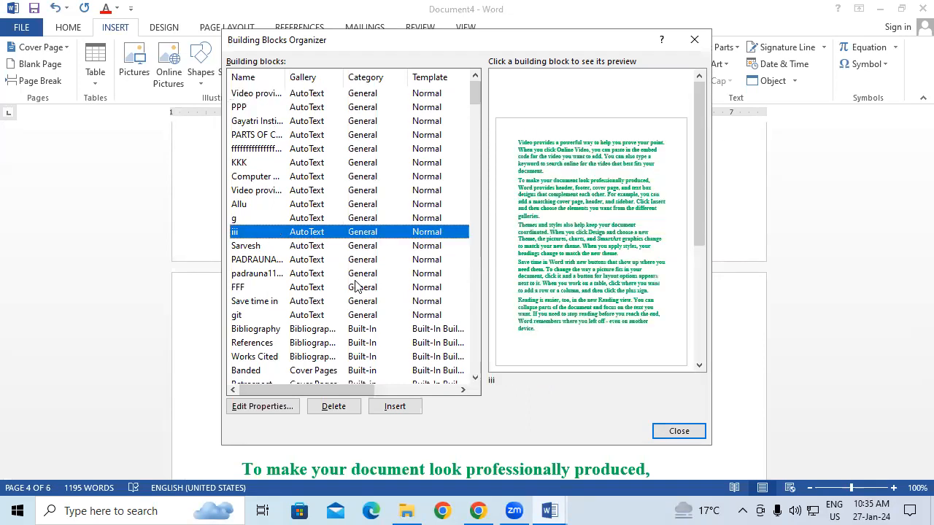
left_click(335, 407)
left_click(446, 296)
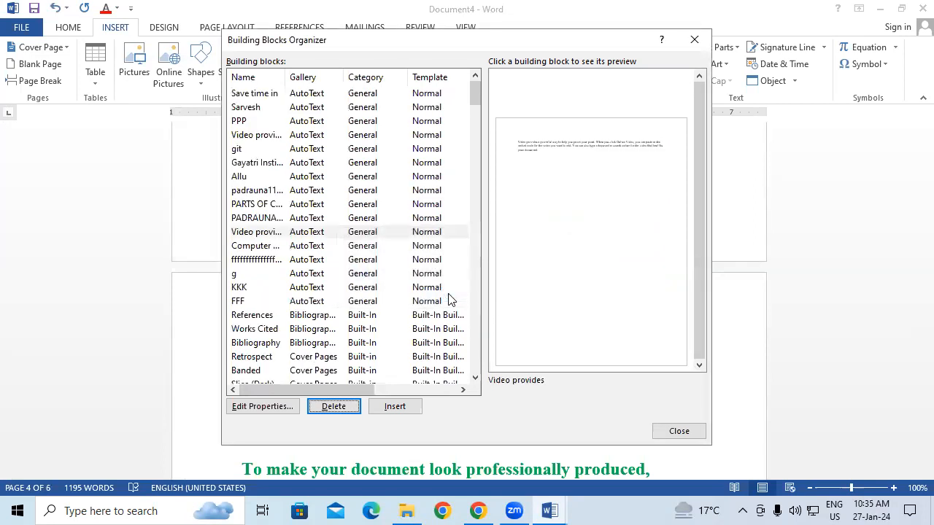
left_click(694, 39)
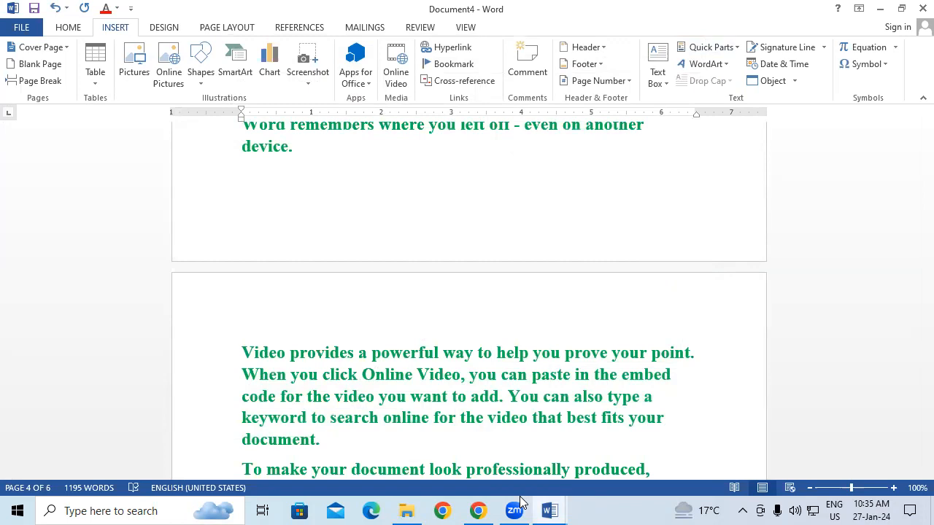
left_click(719, 46)
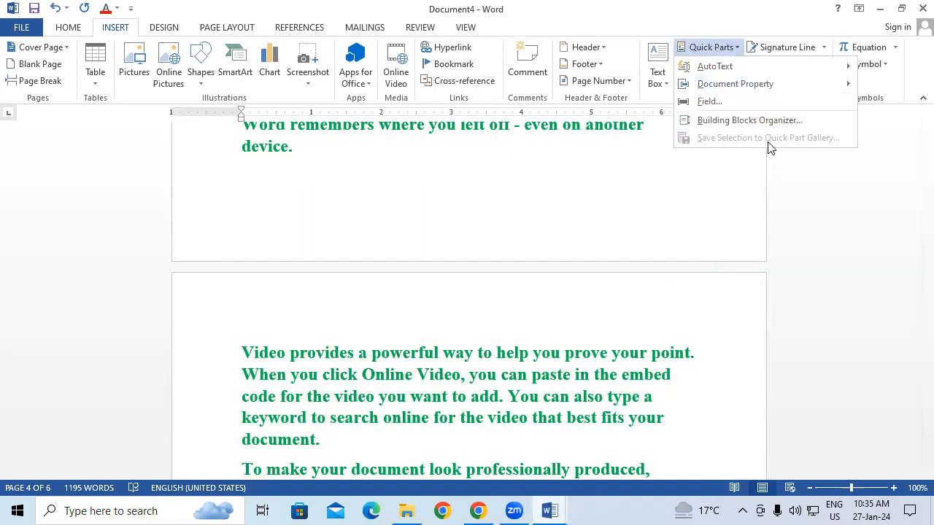
left_click(504, 230)
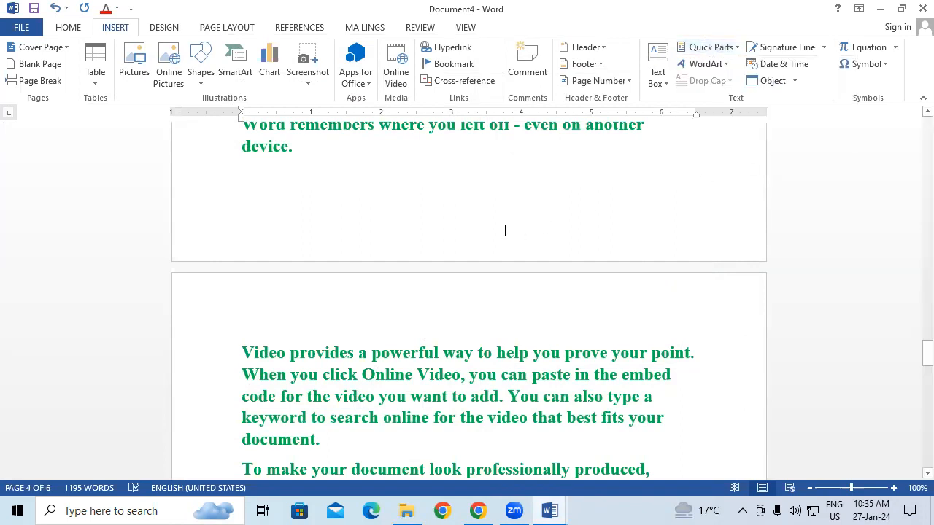
Close all four open Word documents, Document4 through Document1, without saving their changes
left_click(922, 8)
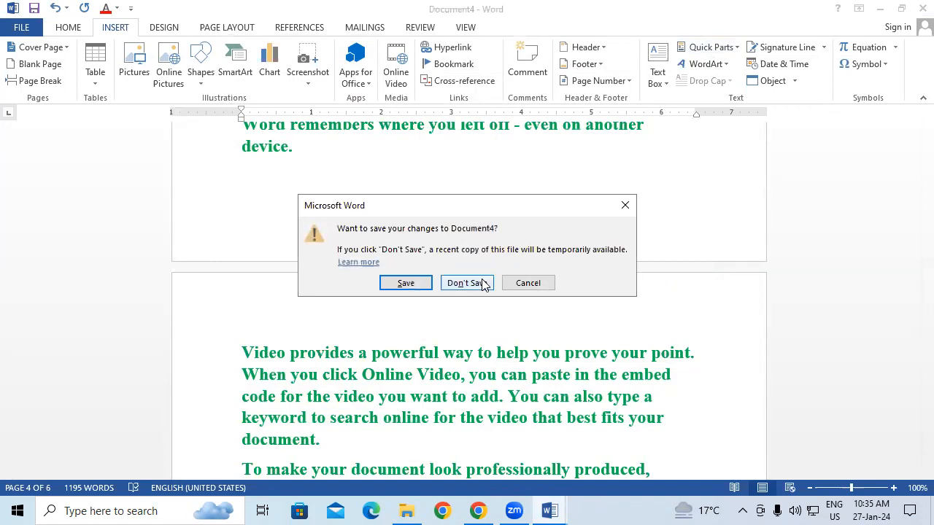
left_click(467, 283)
key("alt+F4")
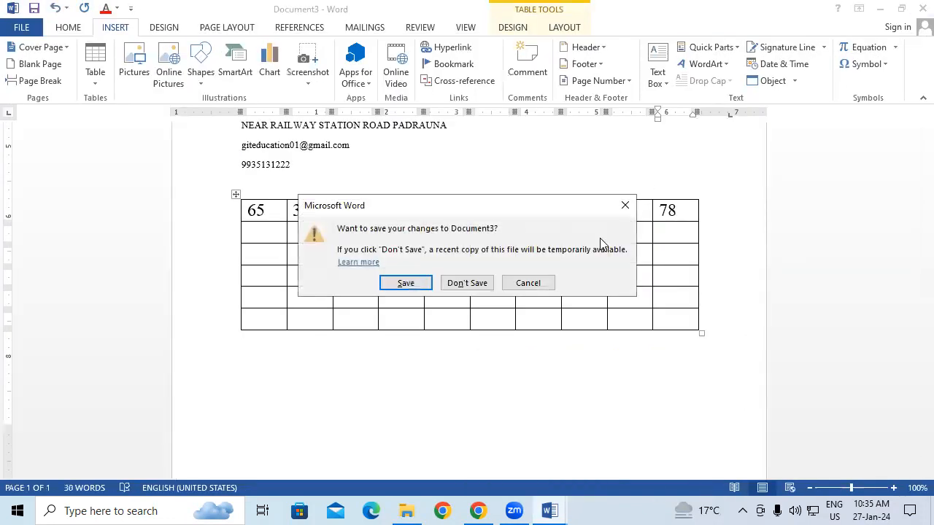
left_click(467, 283)
key("alt+F4")
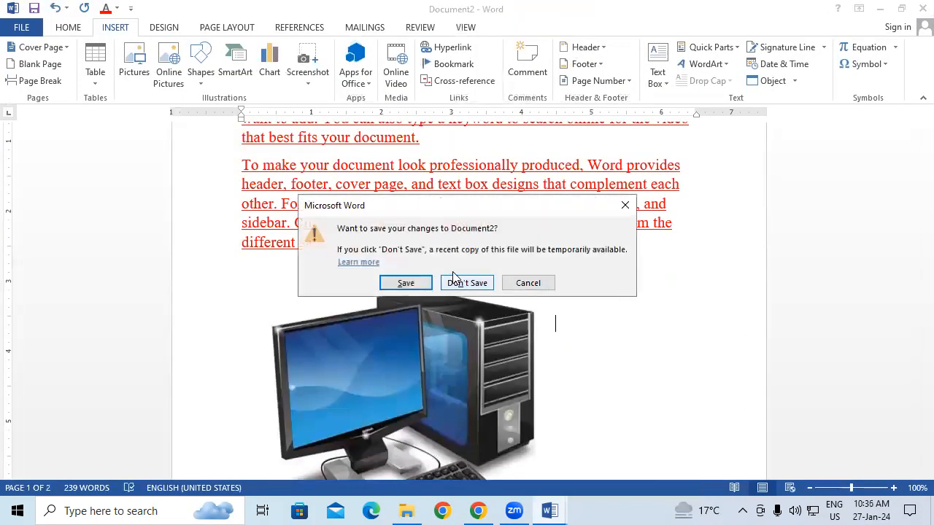
left_click(452, 282)
key("alt+F4")
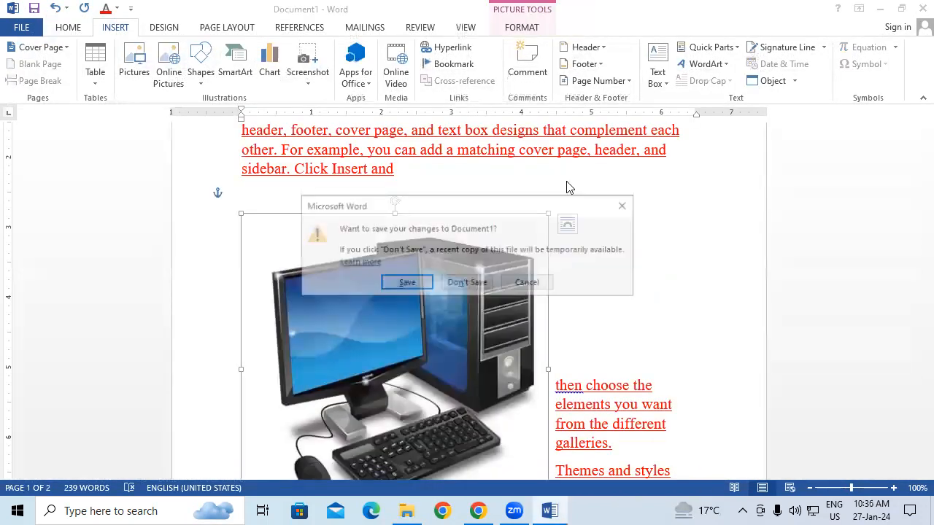
left_click(470, 282)
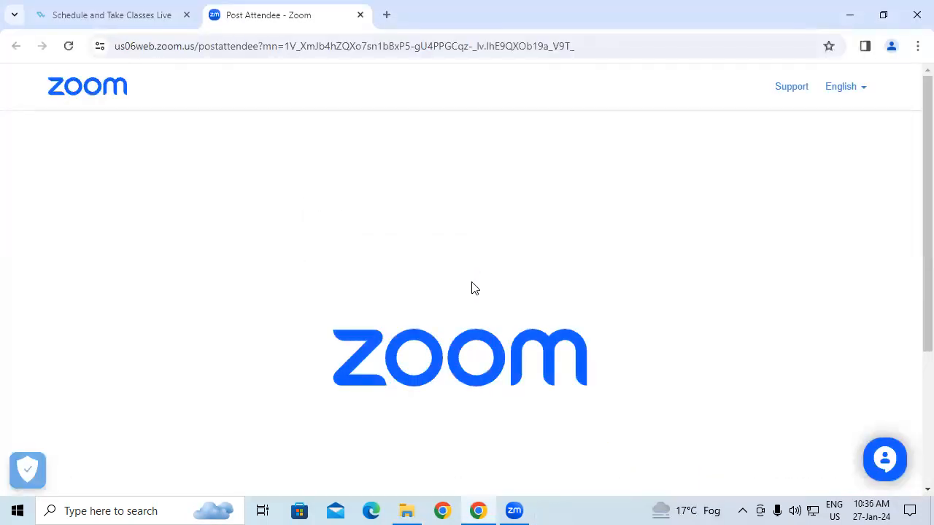
Relaunch Word with a blank document and generate sample text with =rand(25)
key("super+r")
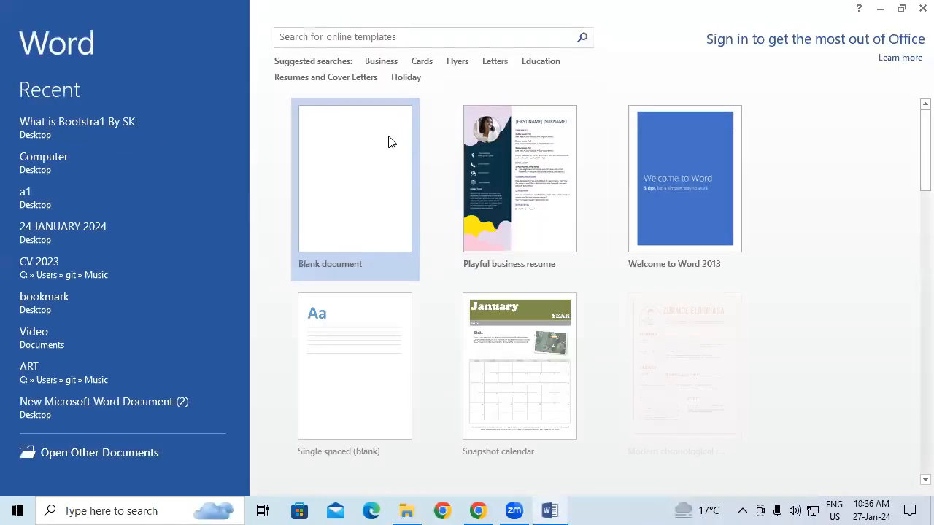
left_click(383, 144)
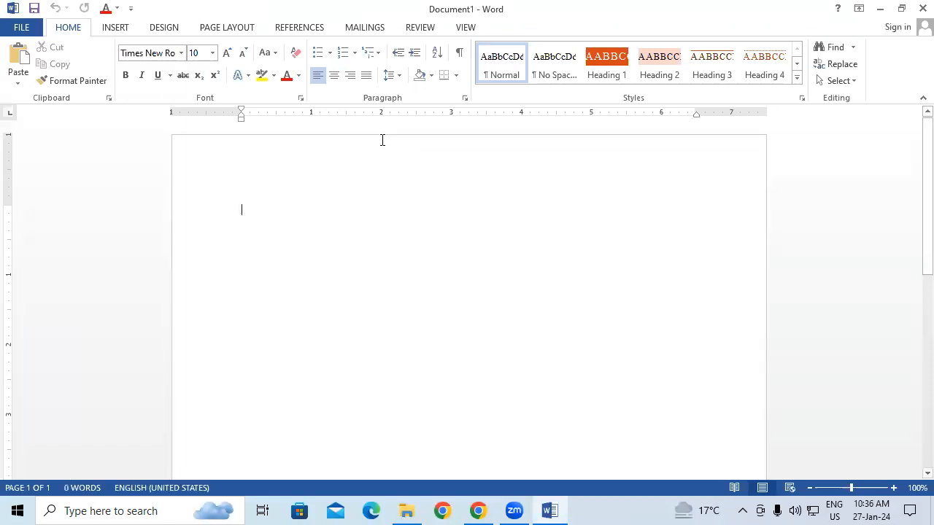
type("=rand(")
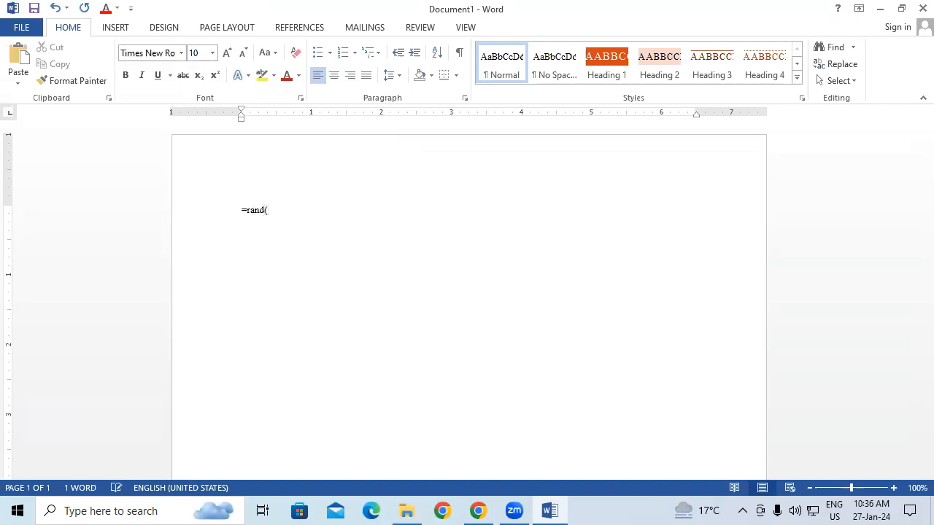
type("25)")
key("Return")
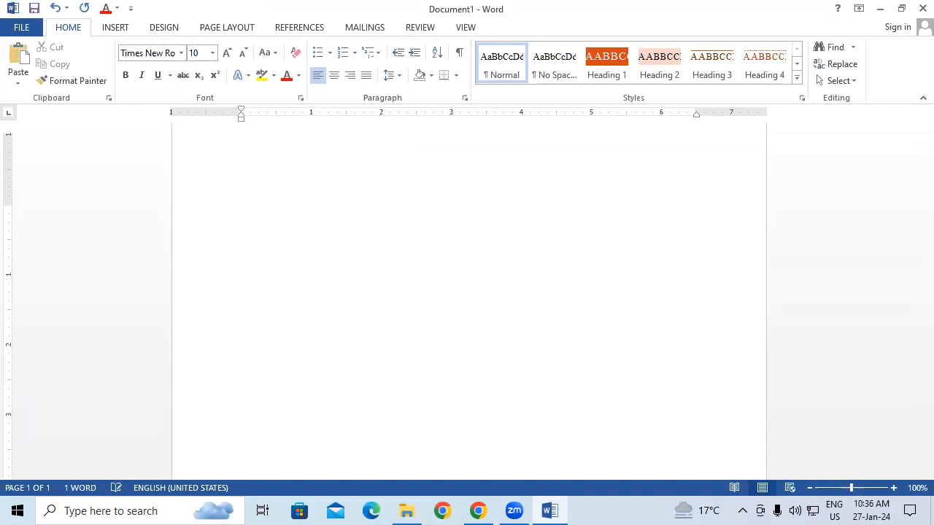
Enlarge the font of the whole document to 16 pt
key("ctrl+a")
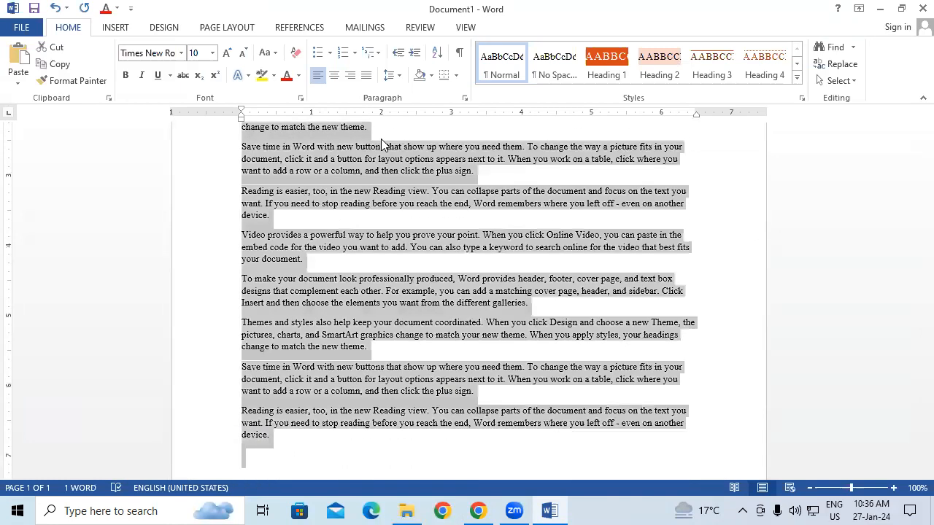
key("ctrl+shift+period")
key("ctrl+shift+period")
key("ctrl+shift+period")
key("ctrl+shift+period")
Add two blank lines before the first paragraph and enter the heading ABOUT COMPUTER on the second one
scroll(381, 139, "up", 5)
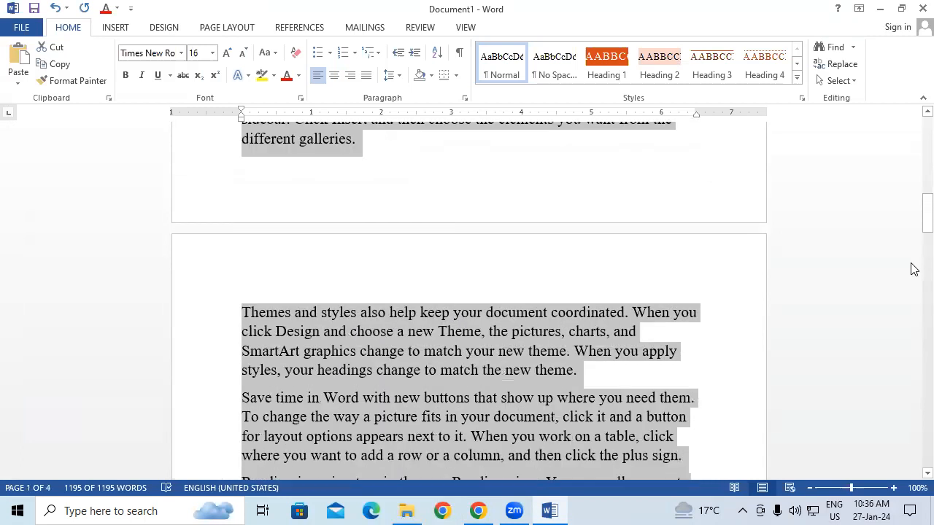
left_click_drag(927, 215, 927, 135)
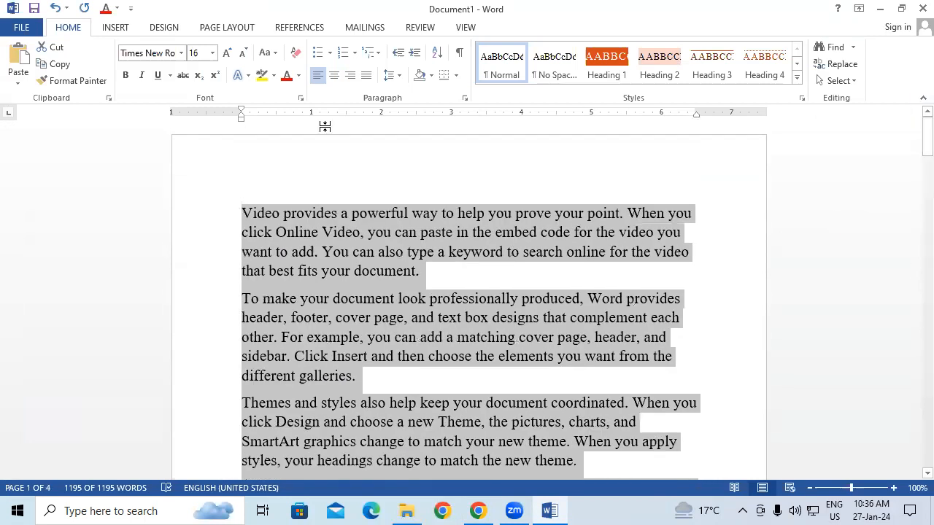
left_click(270, 232)
left_click(251, 209)
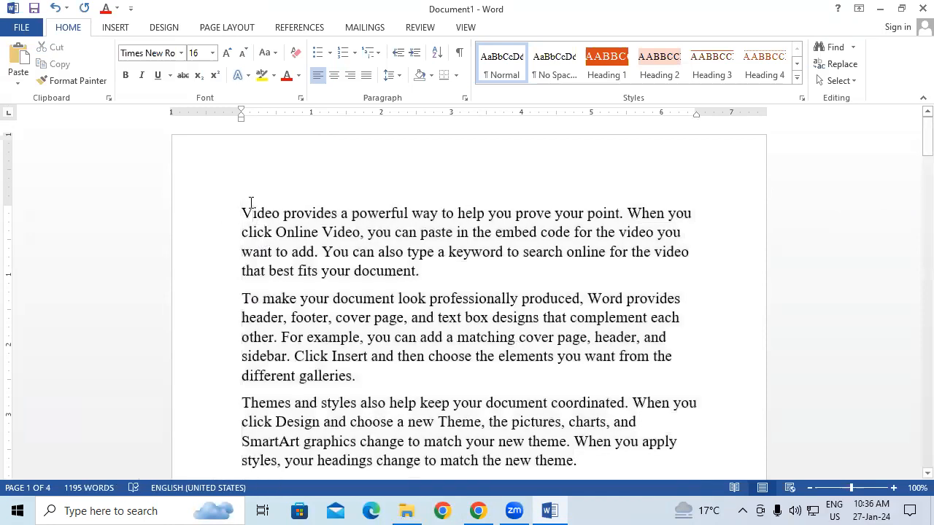
key("Return")
key("Return")
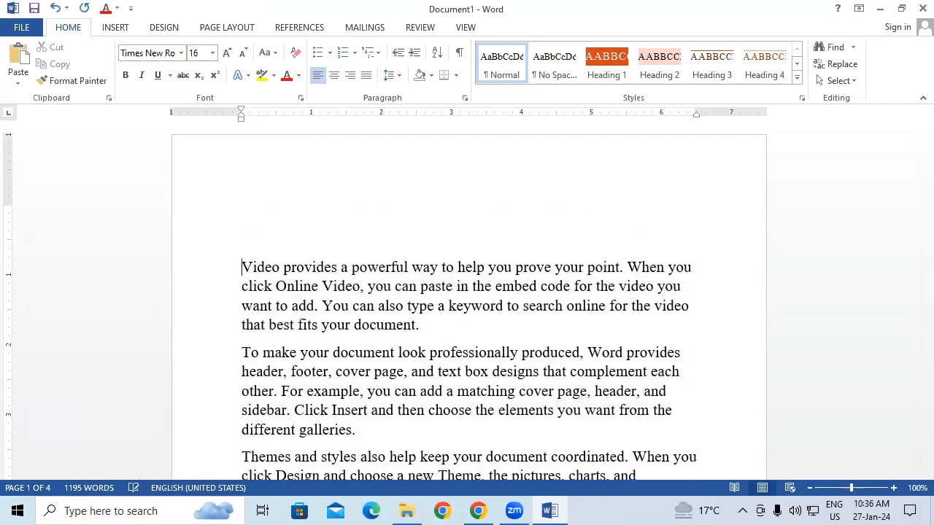
left_click(287, 232)
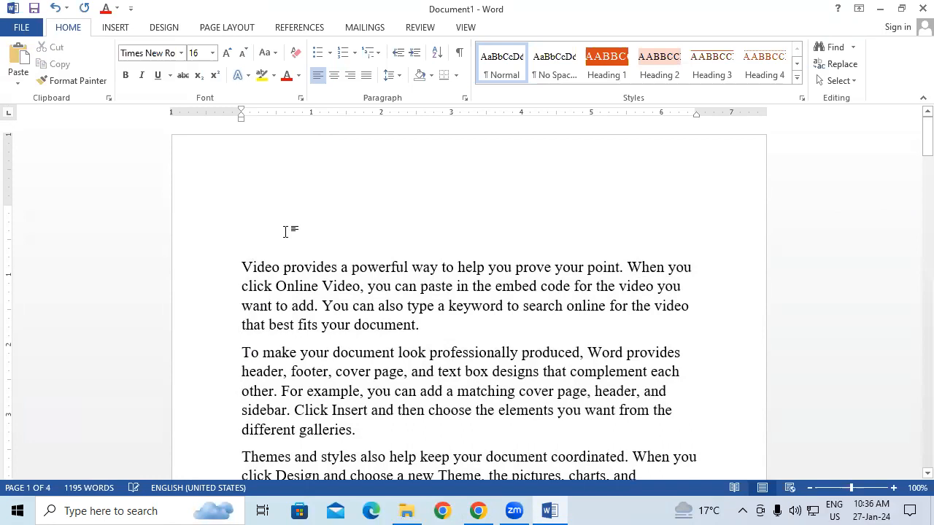
type("A")
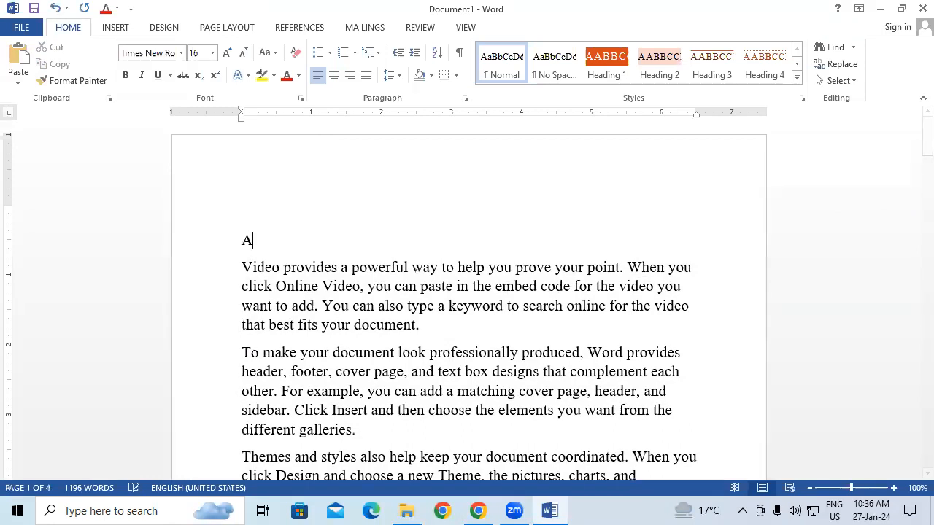
type("BOUT C")
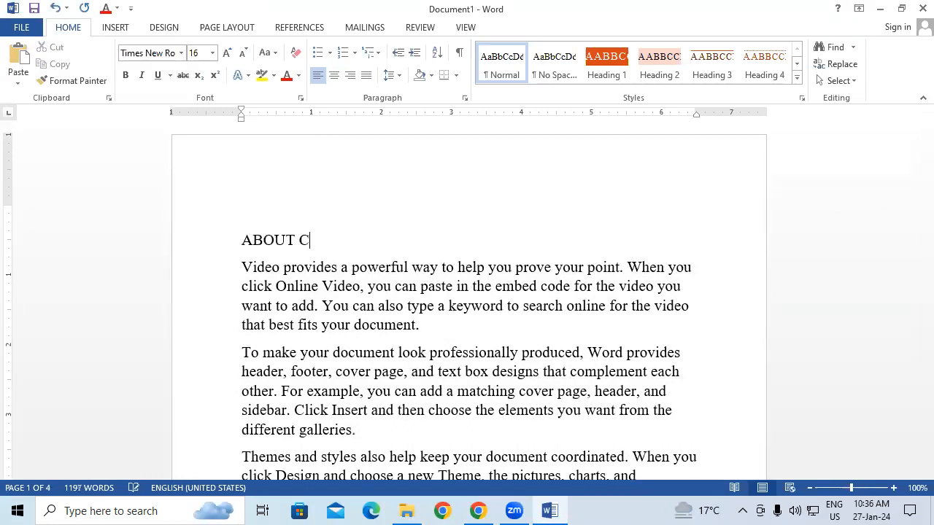
type("OMPUTER")
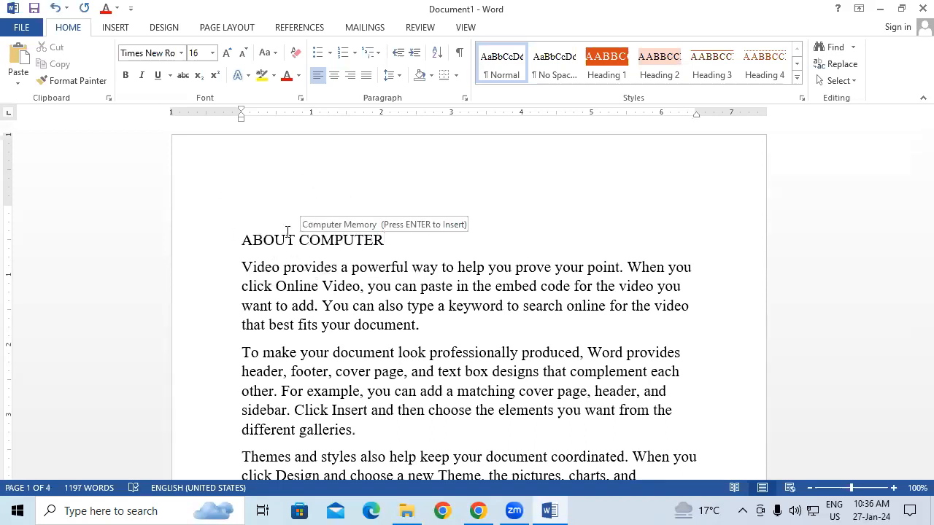
Enlarge the ABOUT COMPUTER heading, together with the empty line above it, to 22 pt
key("shift+Left")
key("shift+Left")
key("shift+Left")
key("shift+Left")
key("shift+Left")
key("shift+Left")
key("shift+Left")
key("shift+Left")
key("shift+Left")
key("shift+Left")
key("shift+Left")
key("shift+Left")
key("shift+Left")
key("shift+Left")
key("shift+Left")
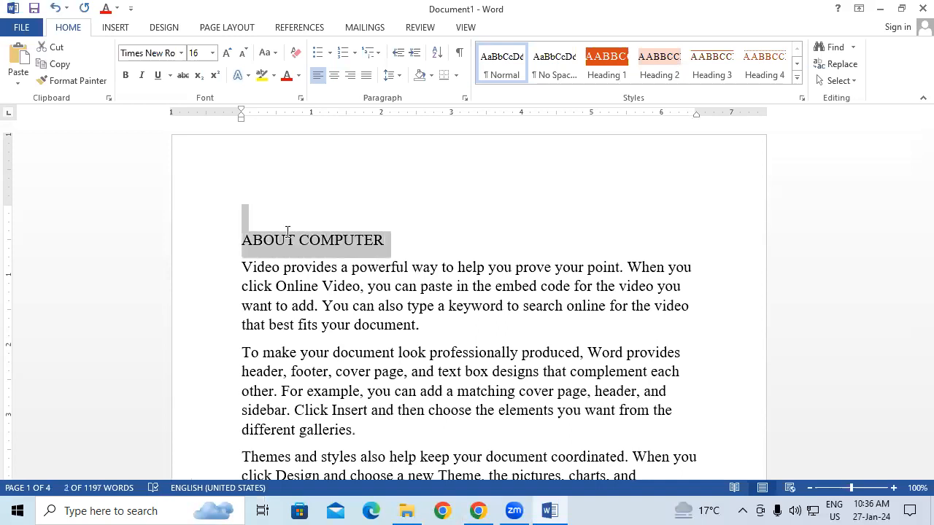
key("ctrl+shift+period")
key("ctrl+shift+period")
key("ctrl+shift+period")
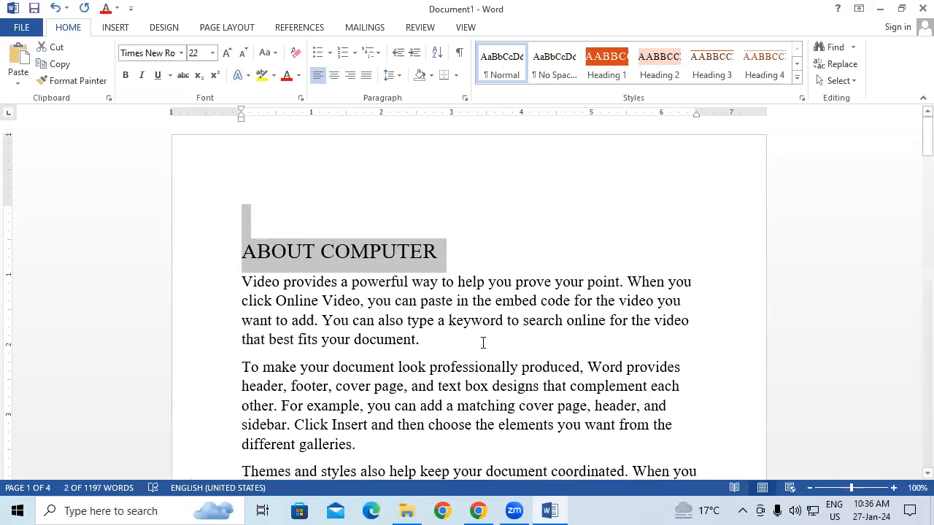
Save the entire document content to the Quick Part Gallery as a building block named T
left_click(498, 321)
key("ctrl+a")
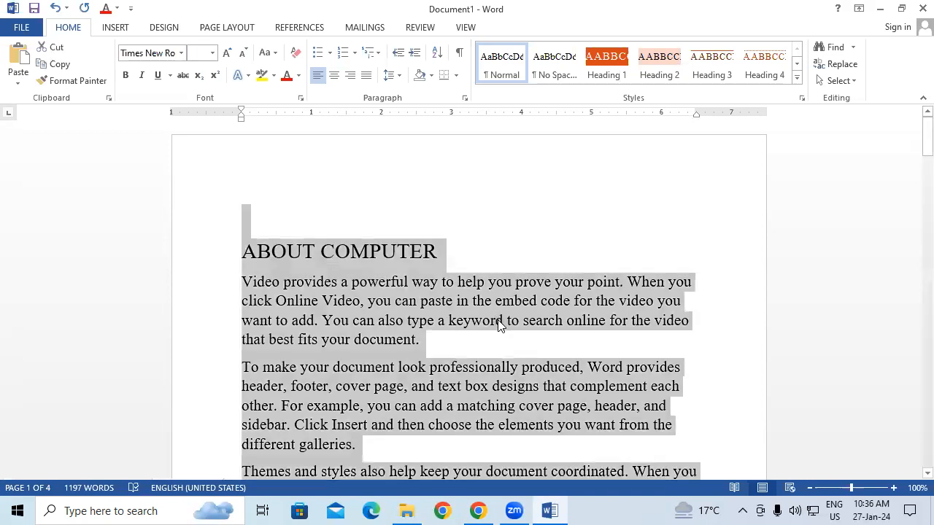
left_click(109, 28)
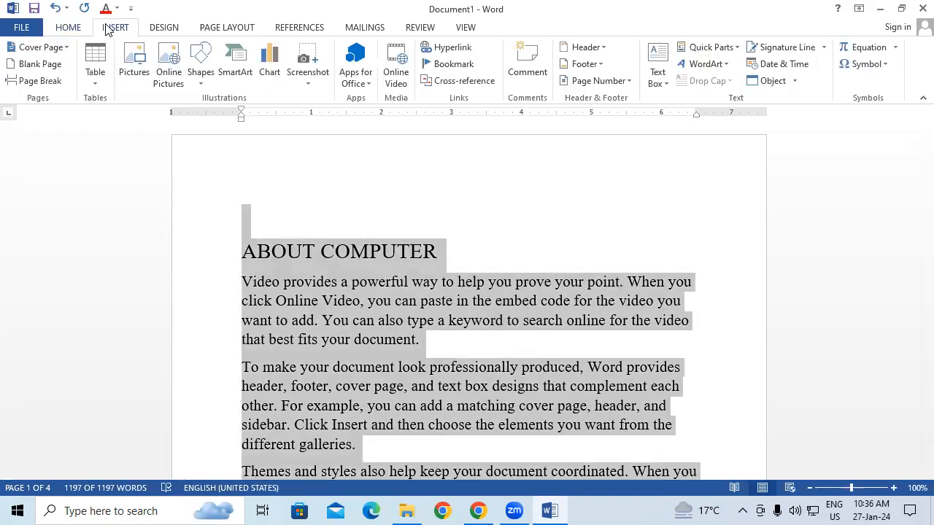
left_click(712, 49)
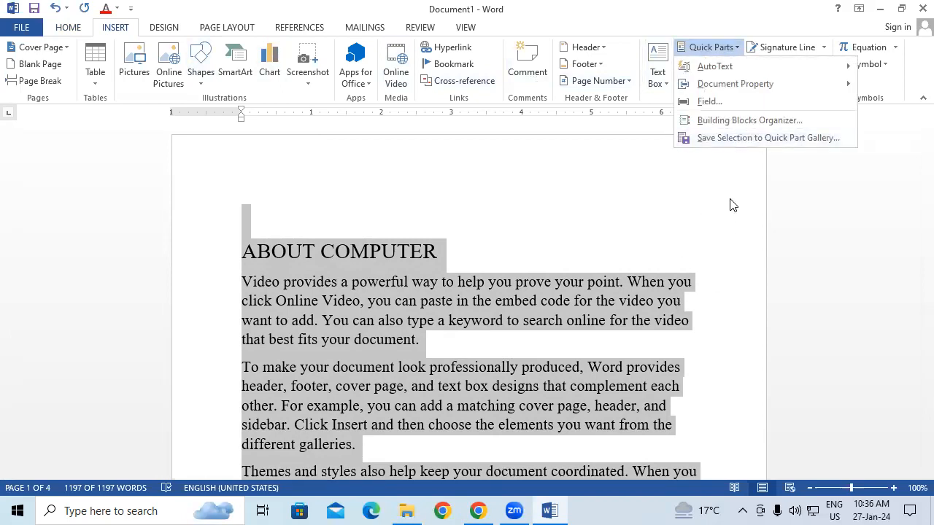
left_click(734, 137)
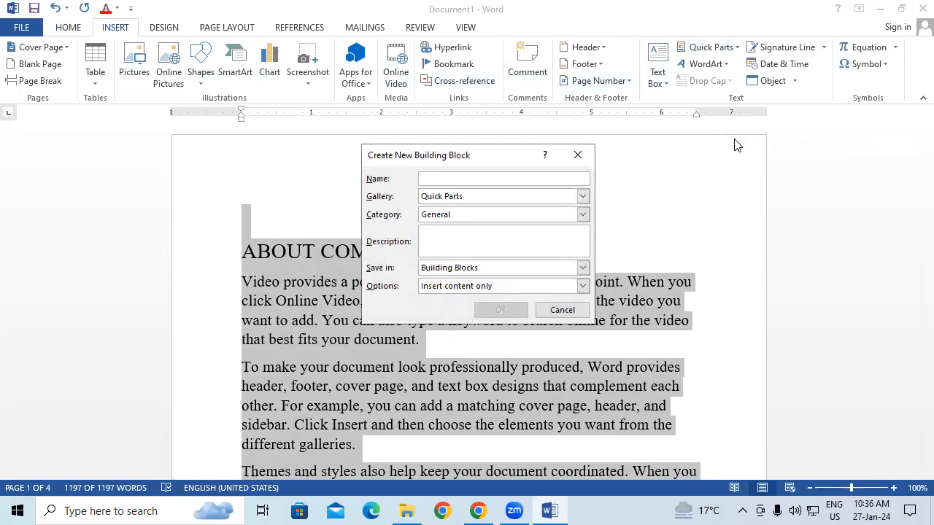
type("T")
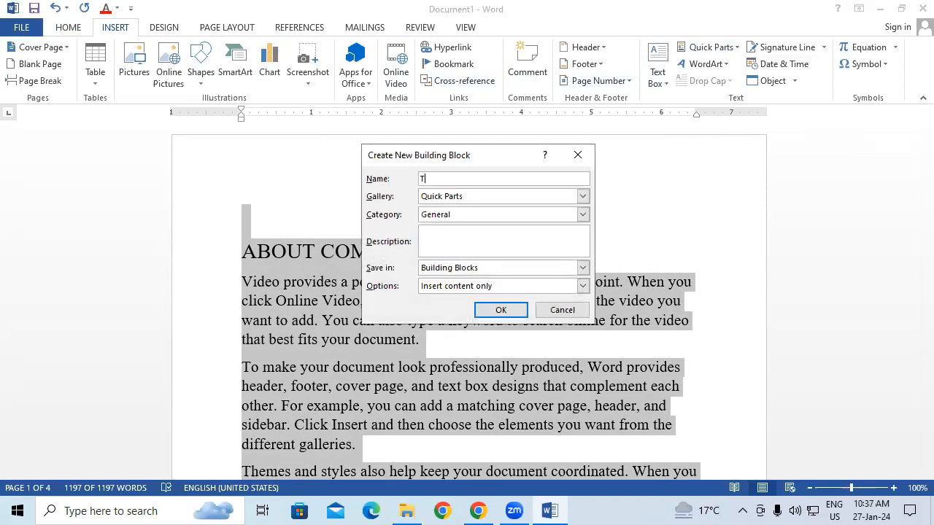
left_click(501, 309)
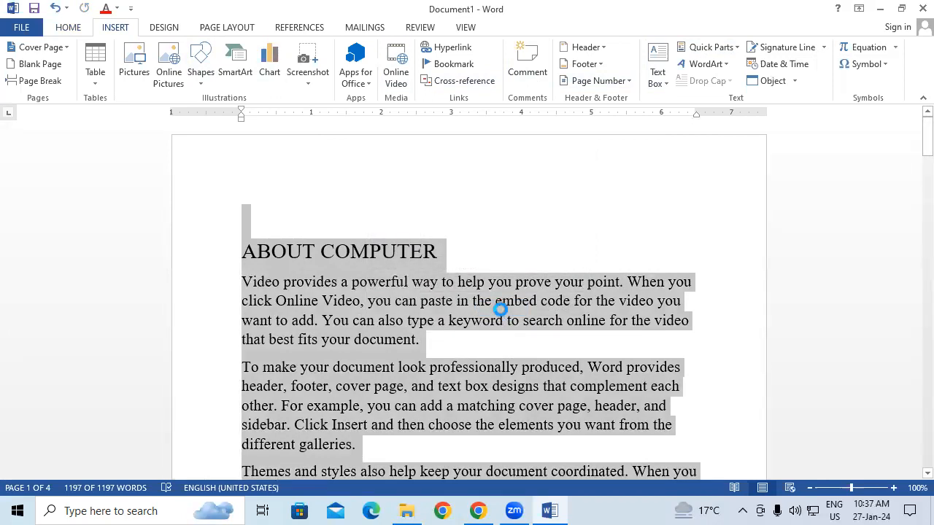
Create a new blank document and insert the TTT building block from the Quick Part Gallery
key("ctrl+n")
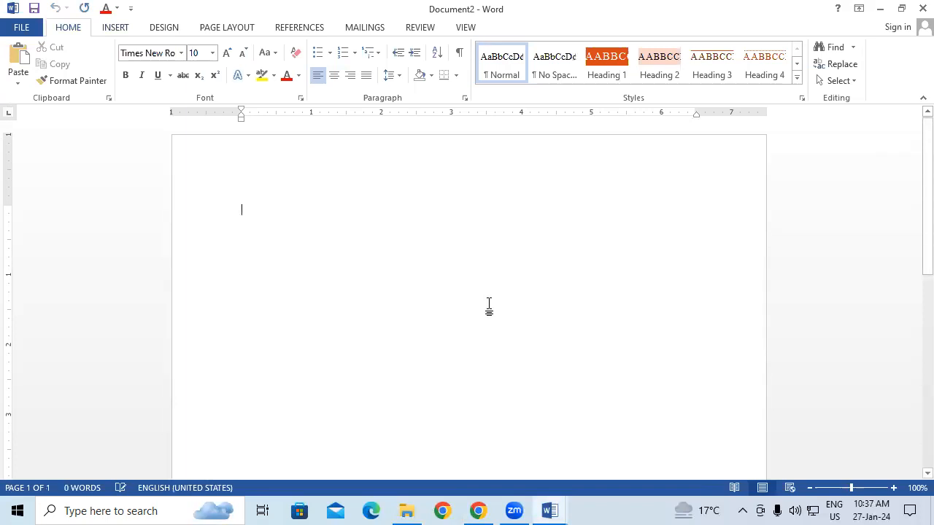
left_click(125, 34)
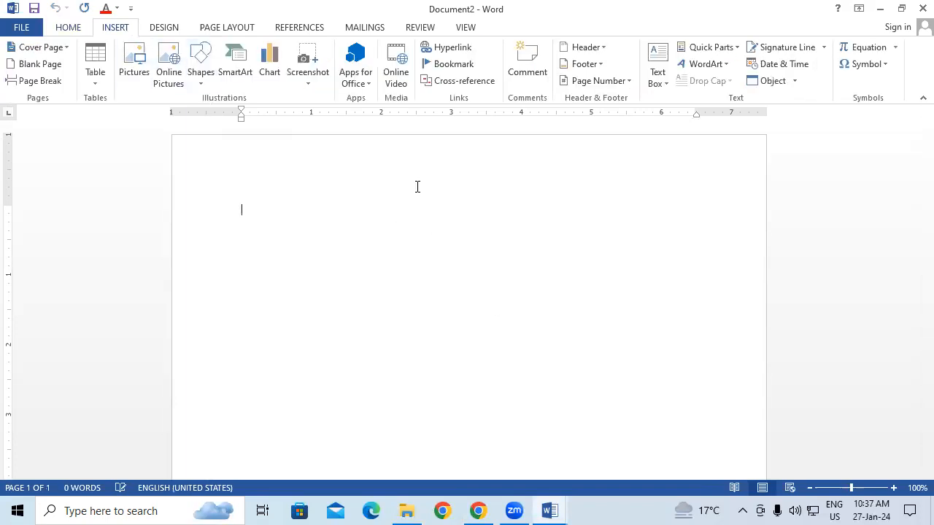
left_click(722, 48)
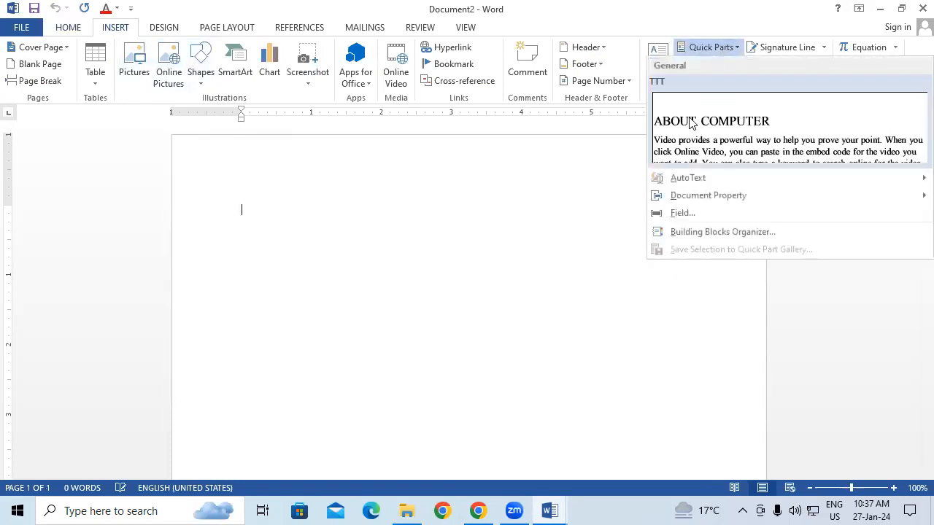
left_click(732, 131)
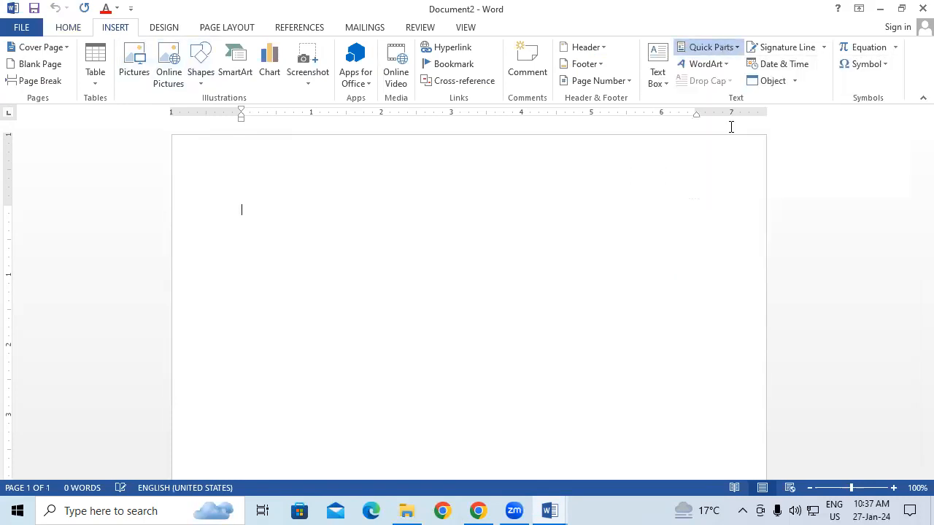
left_click_drag(925, 447, 910, 119)
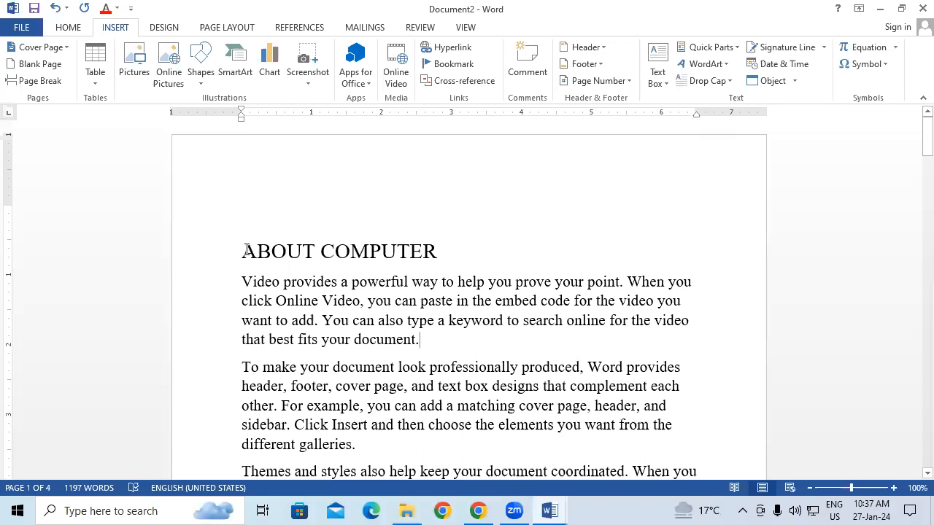
Add three blank lines above the ABOUT COMPUTER heading
key("Return")
key("Return")
key("Return")
key("Up")
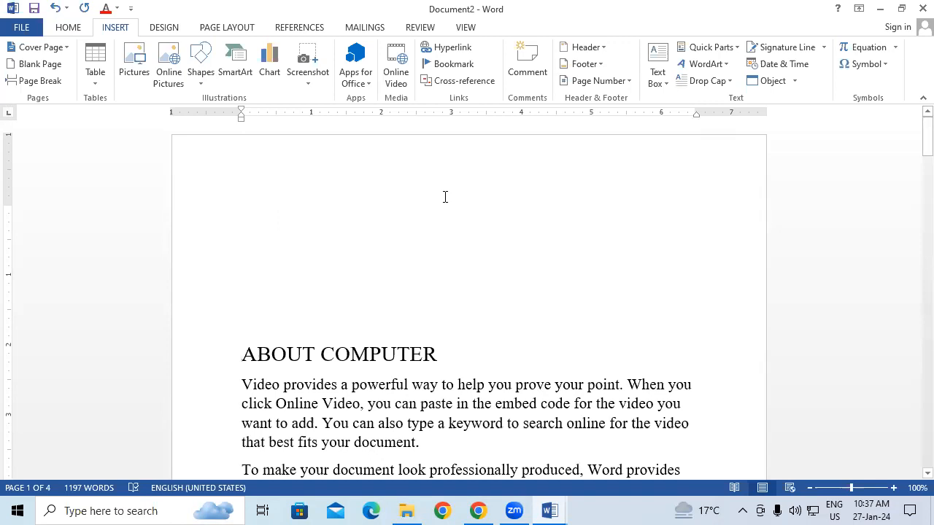
Insert a WordArt in the plain black-fill style and move it to the top of the page, above the heading
left_click(699, 64)
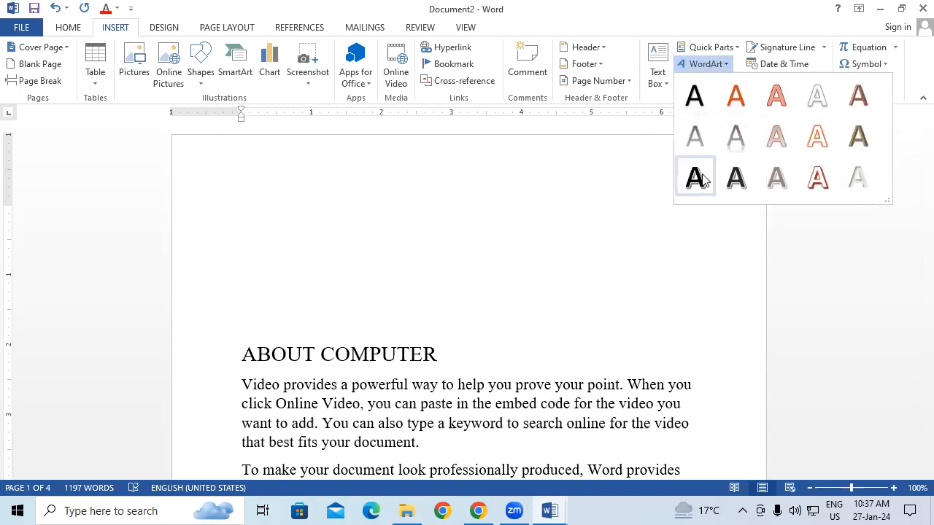
left_click(709, 100)
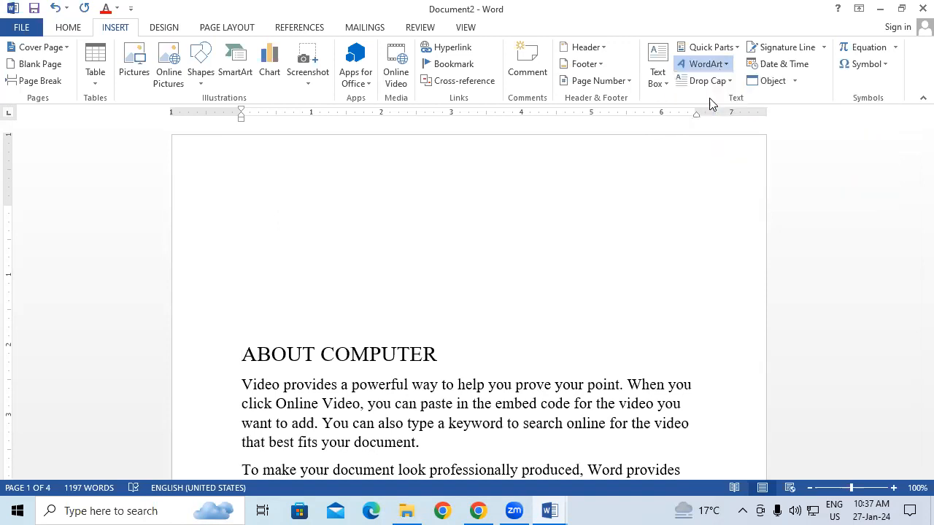
left_click_drag(435, 341, 505, 160)
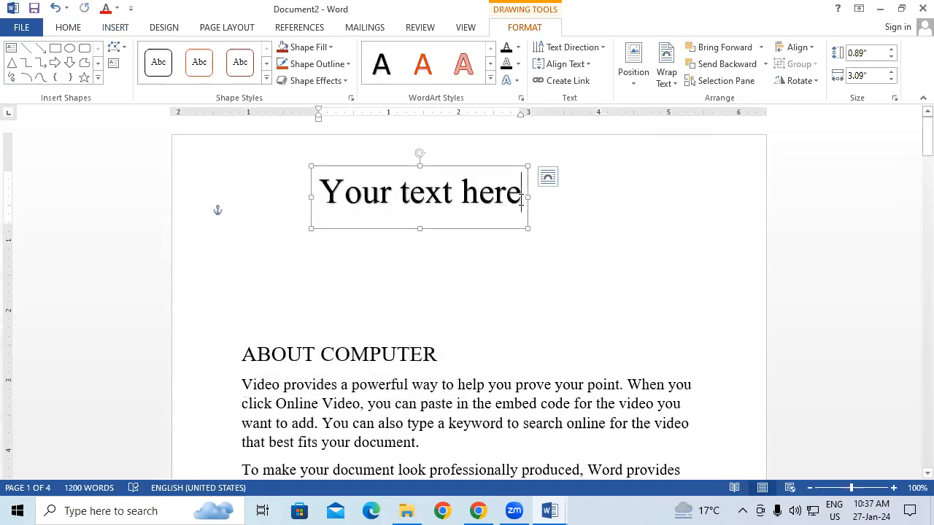
Replace the WordArt's placeholder text with ABOUT COMPUTER
key("BackSpace")
key("BackSpace")
key("BackSpace")
key("BackSpace")
key("BackSpace")
key("BackSpace")
key("BackSpace")
key("BackSpace")
key("BackSpace")
key("BackSpace")
key("BackSpace")
key("BackSpace")
key("BackSpace")
key("BackSpace")
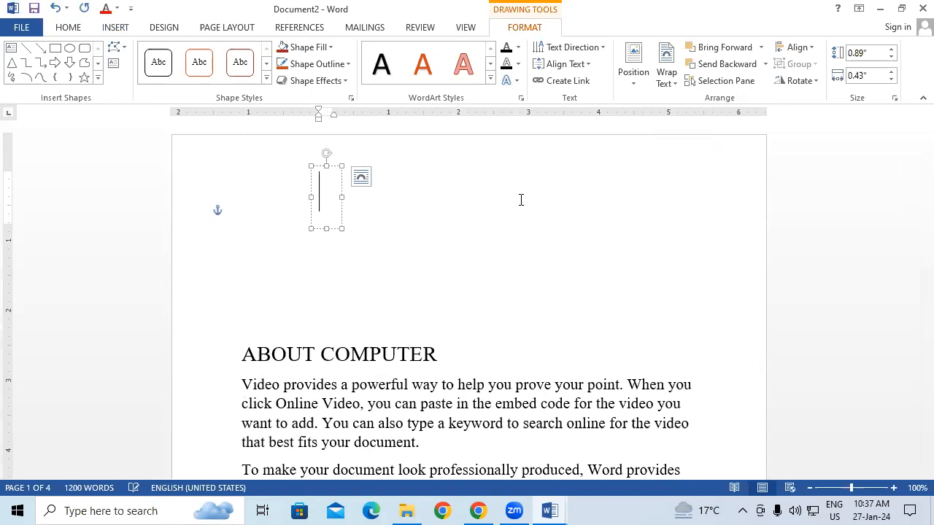
type("AB")
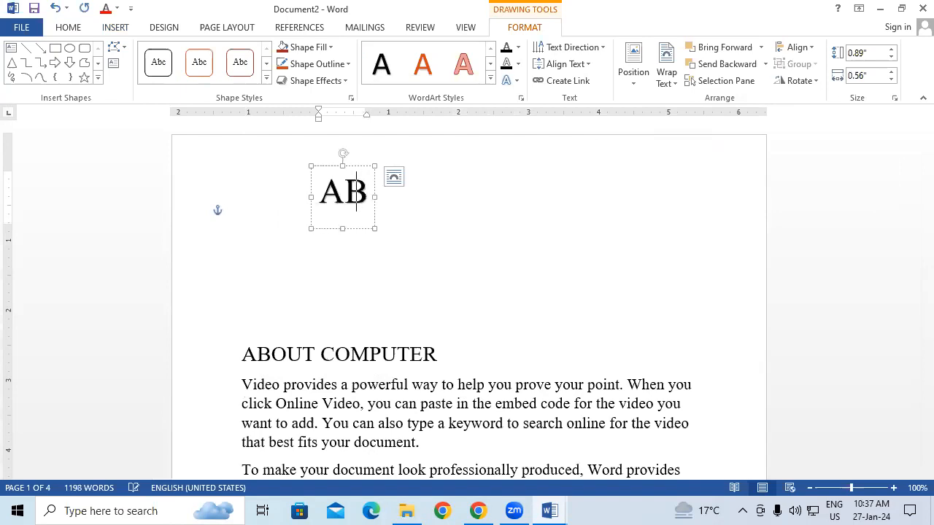
type("OUT ")
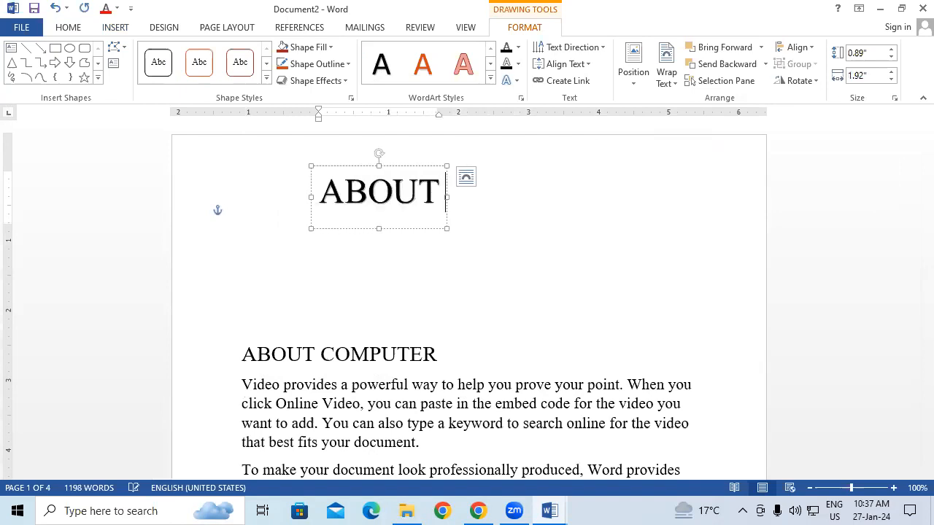
type("COM")
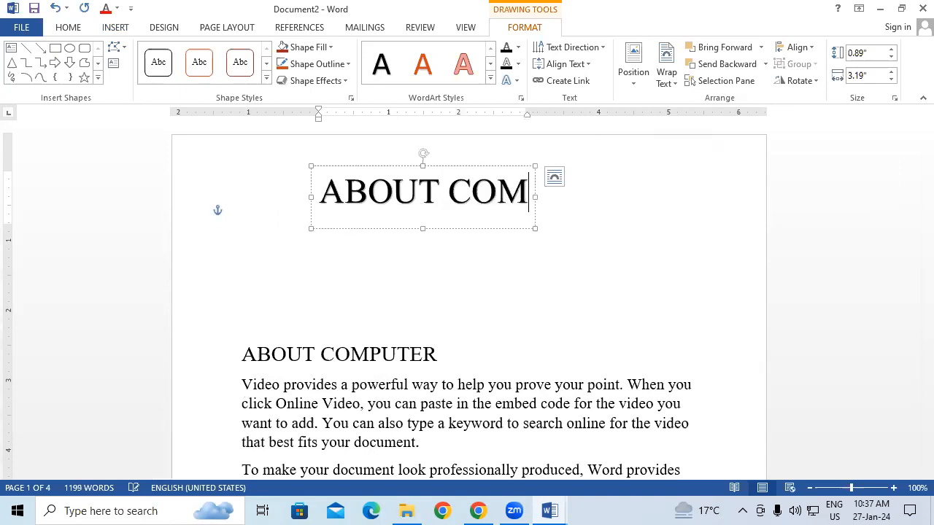
type("PUTER")
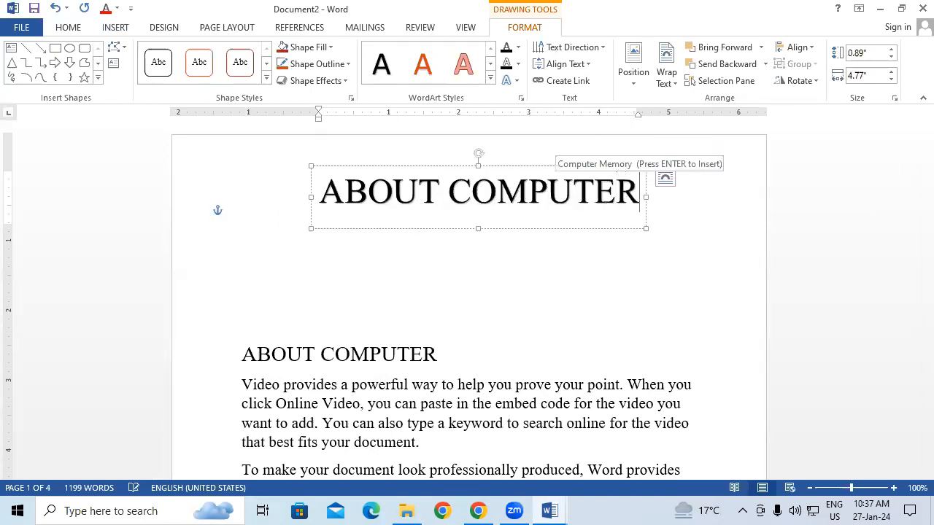
Add LESSON 1 in front of ABOUT COMPUTER in the WordArt
left_click(319, 197)
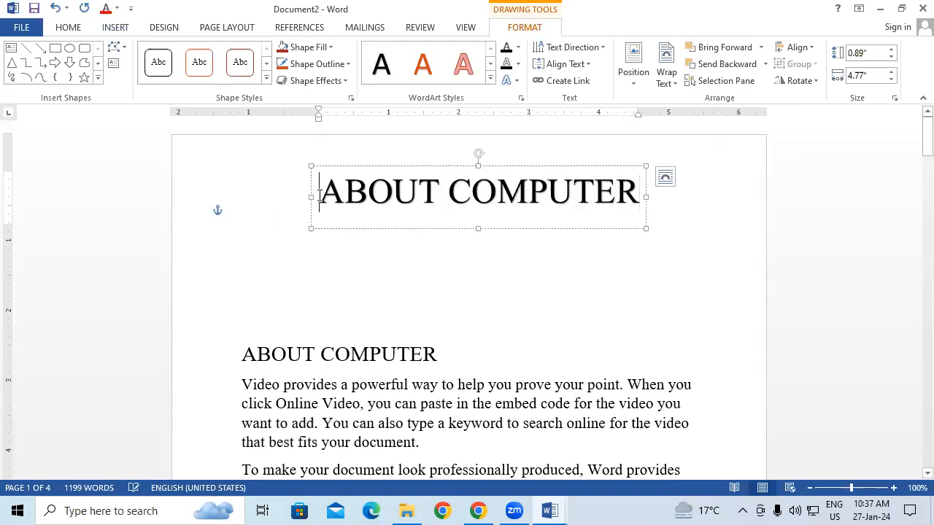
type("LESSO")
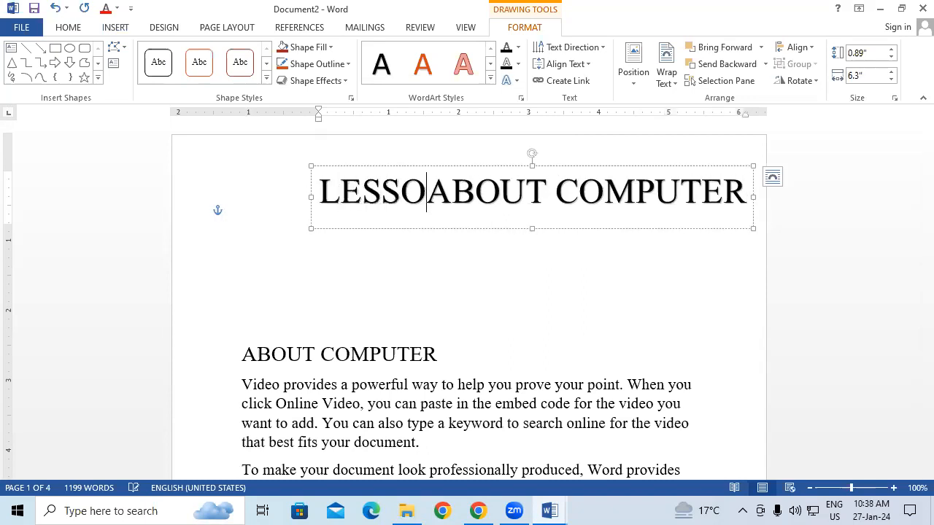
type("N 1")
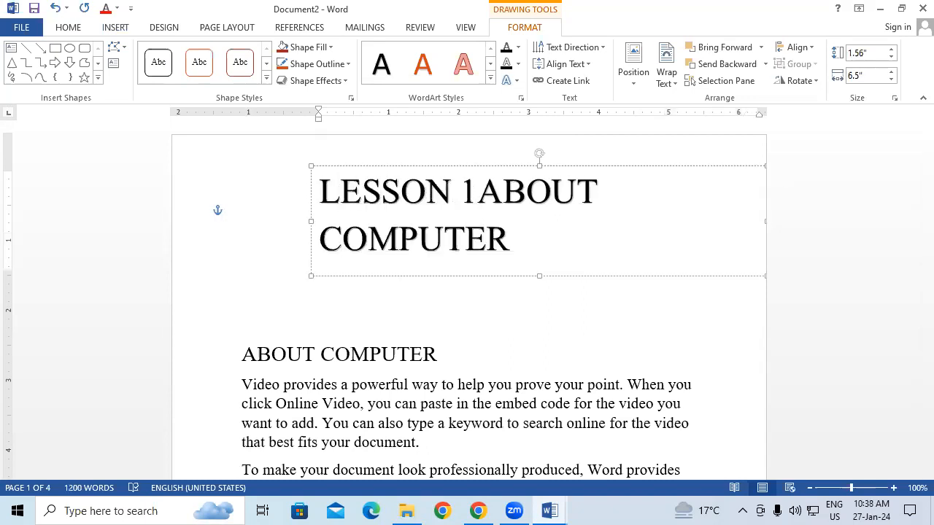
Reduce the whole WordArt text to 28 pt and shift its box to the middle of the page width
triple_click(319, 198)
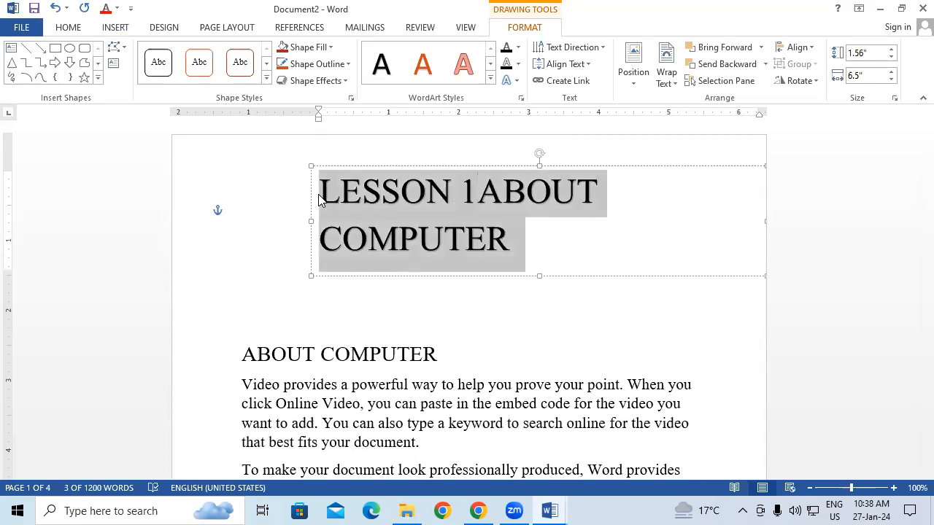
key("ctrl+shift+comma")
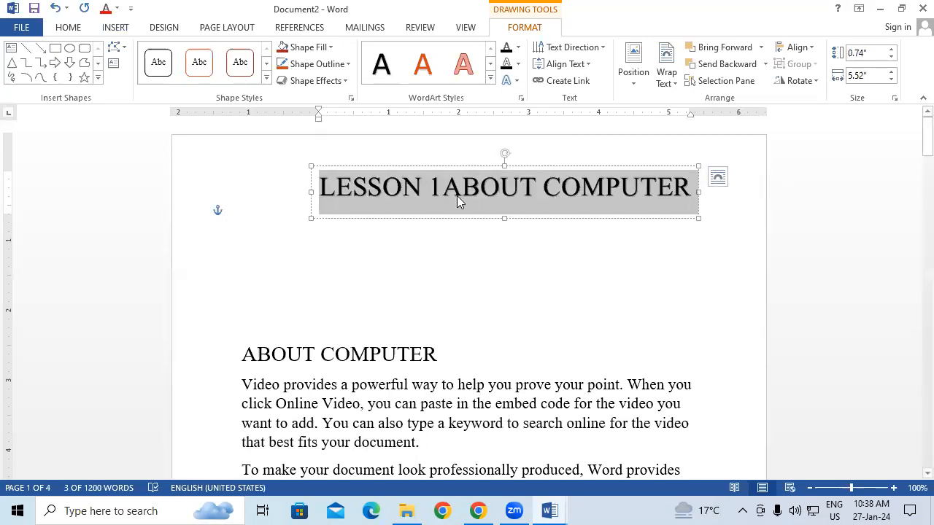
left_click_drag(460, 221, 418, 223)
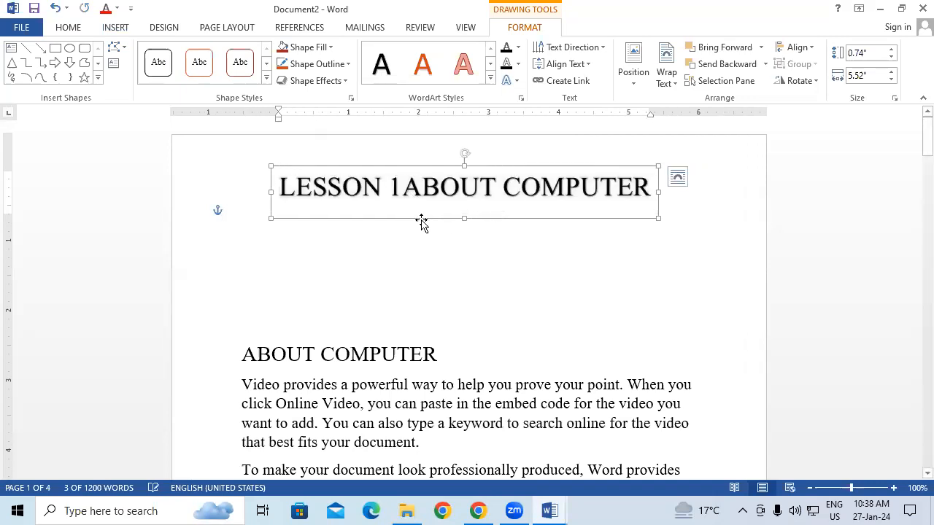
Insert a space between LESSON 1 and ABOUT COMPUTER in the WordArt
left_click(507, 80)
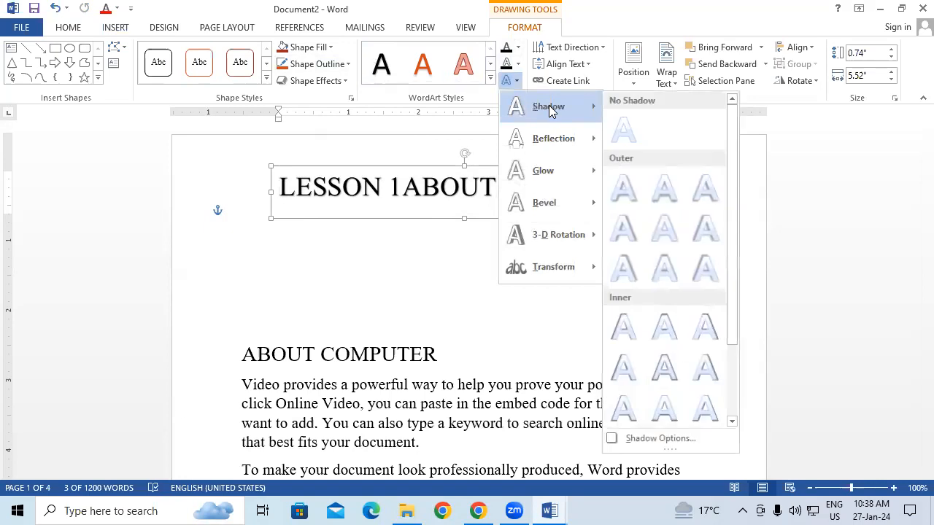
left_click(364, 256)
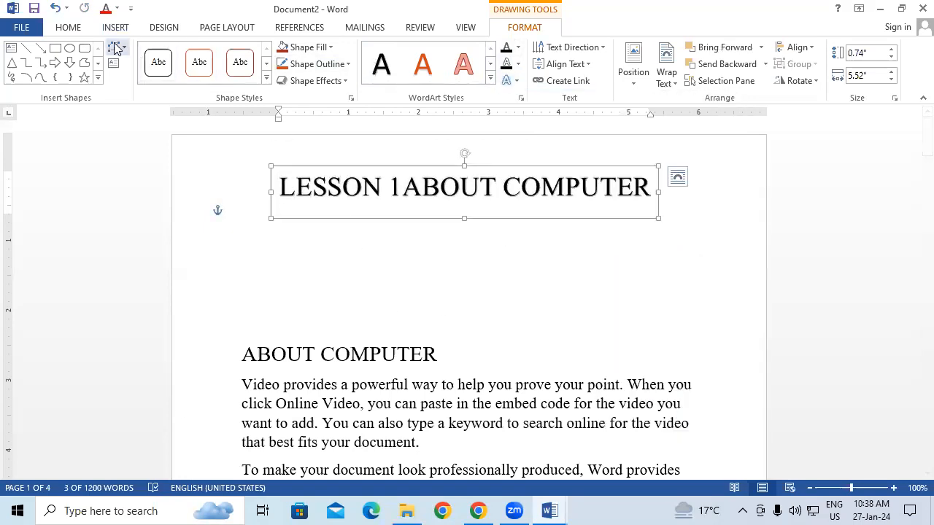
left_click(403, 190)
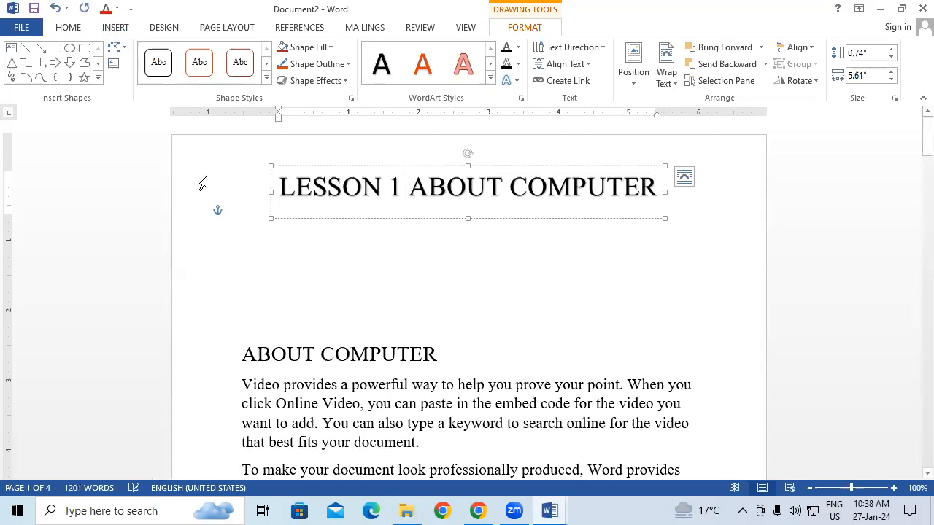
Apply the black-fill text effect with white outline and hard shadow to the whole WordArt title
left_click(289, 166)
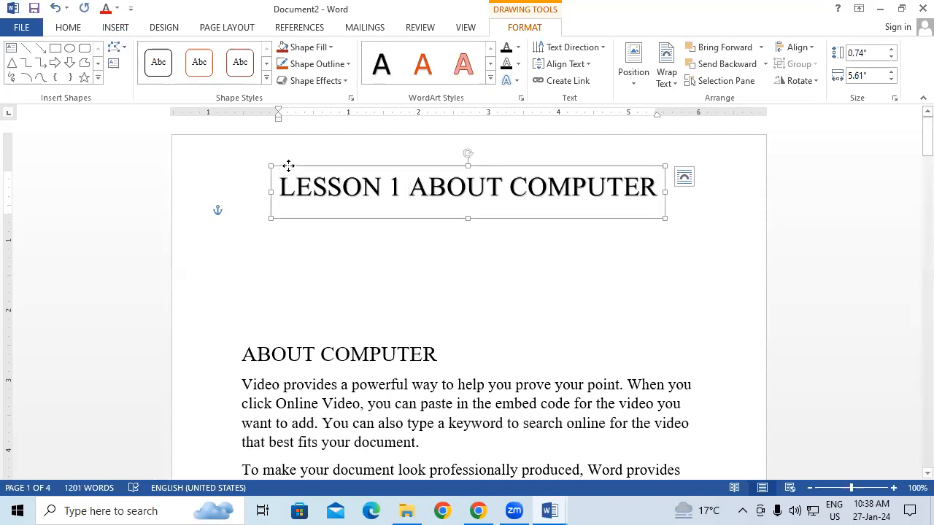
left_click(69, 29)
left_click(247, 76)
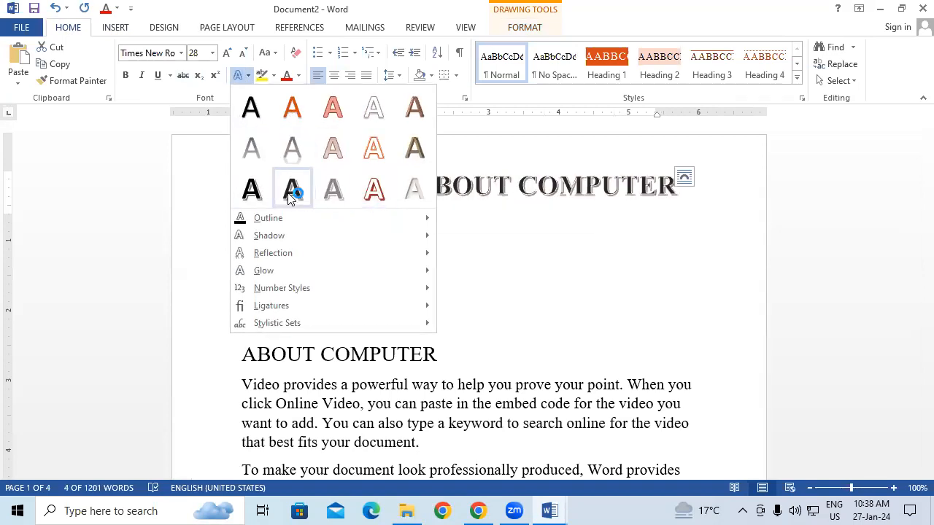
left_click(249, 192)
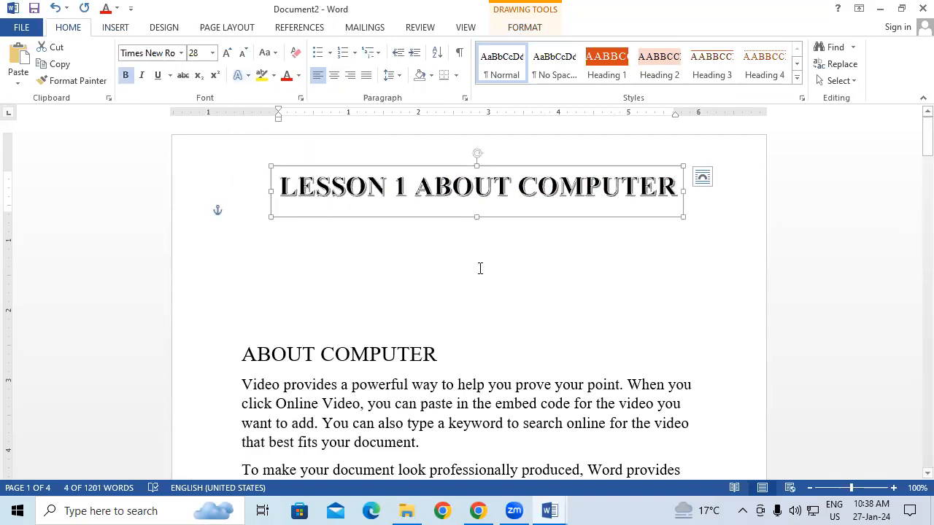
Transform the WordArt title along the upward arch of the Follow Path effects
left_click(528, 26)
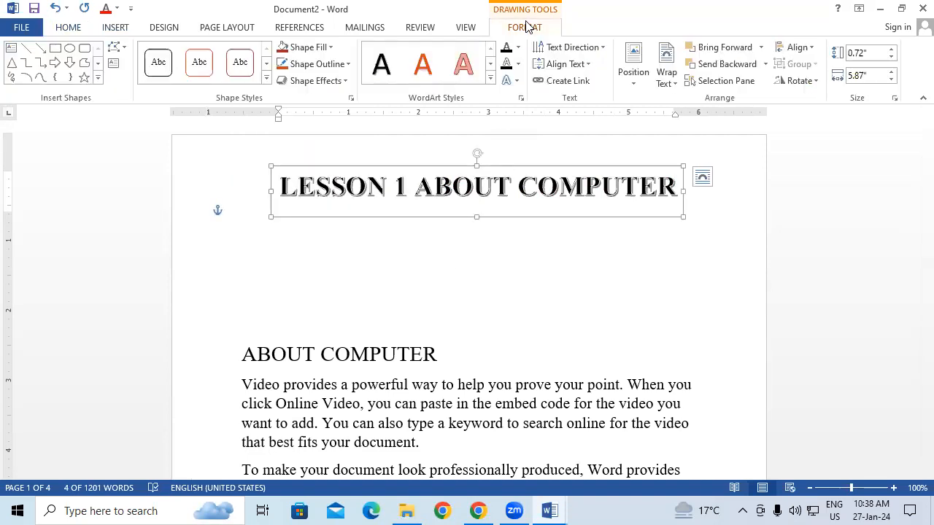
left_click(508, 80)
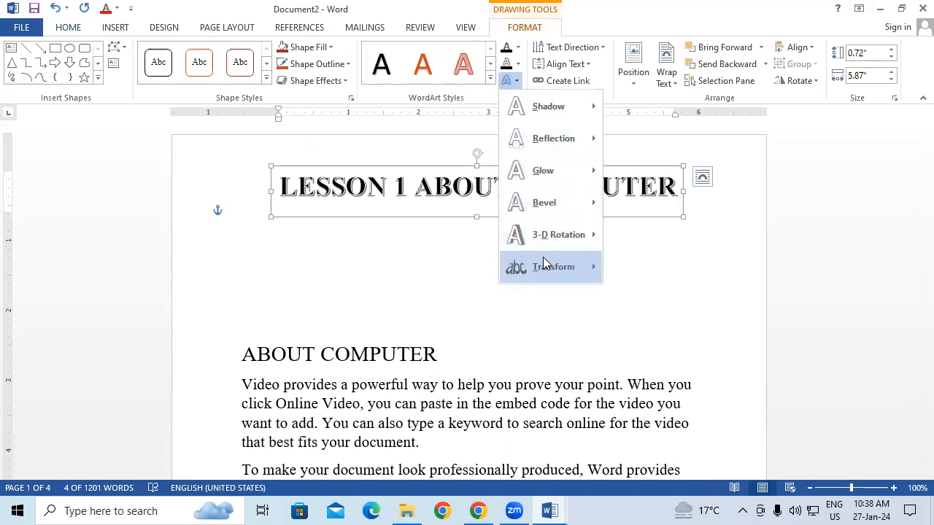
mouse_move(548, 264)
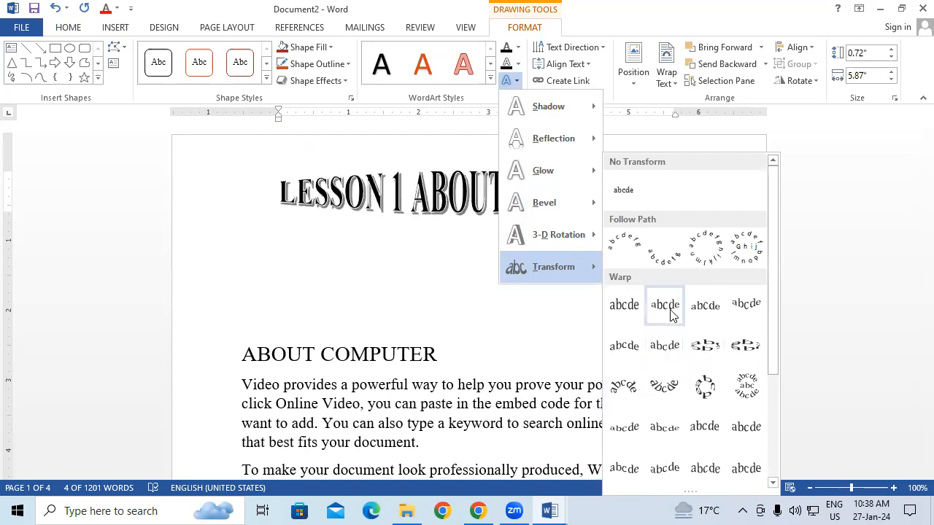
left_click(623, 248)
Resize the arched WordArt to about 3.1" high by 5.32" wide, rotate it slightly clockwise and deselect it
left_click_drag(271, 218, 310, 384)
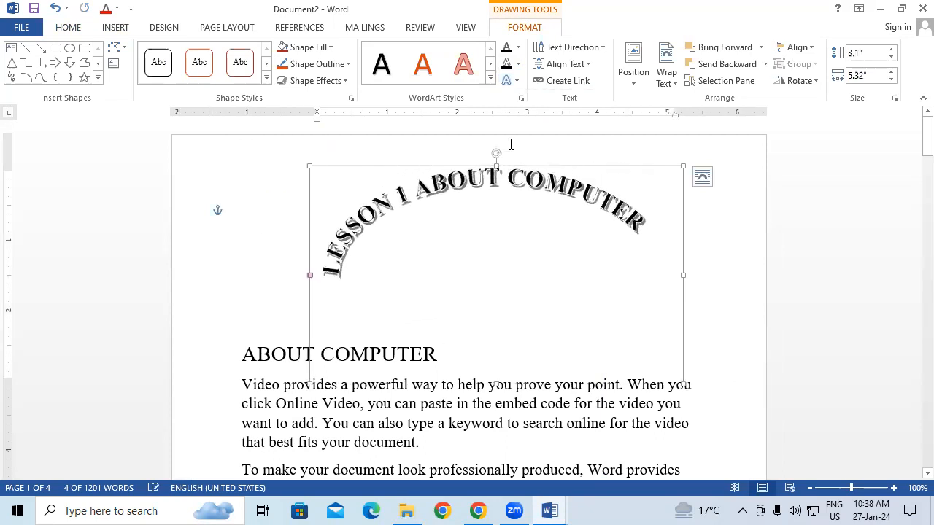
mouse_move(495, 155)
left_mouse_down()
mouse_move(567, 152)
mouse_move(509, 153)
left_mouse_up()
left_click(730, 379)
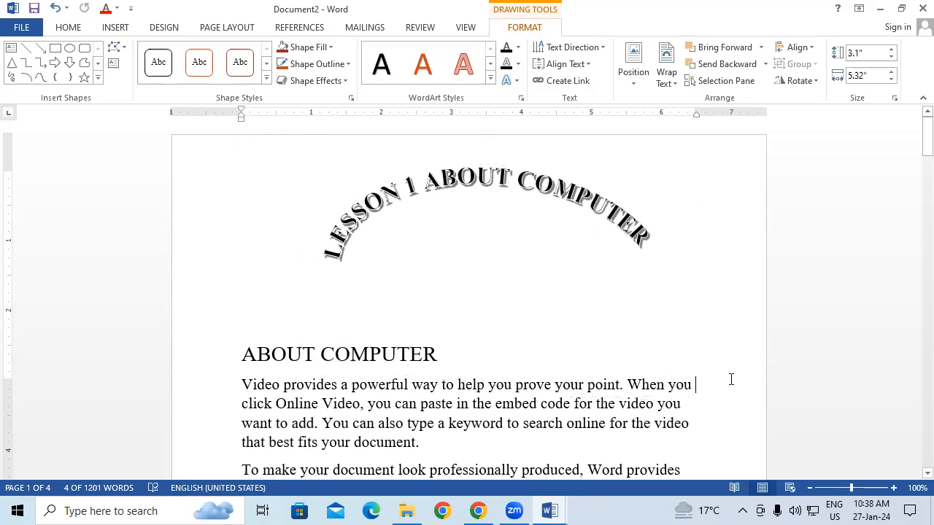
left_click(534, 198)
left_click(306, 143)
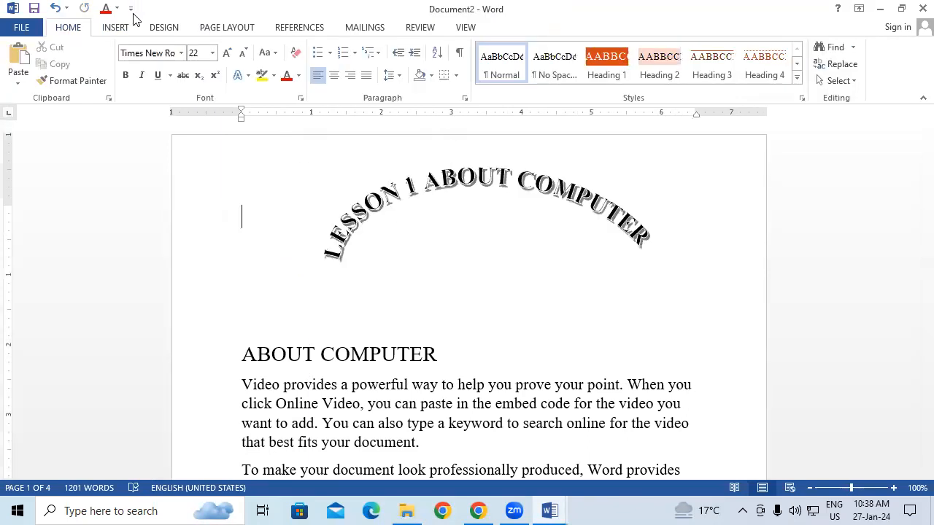
Add a Dropped style drop cap to the paragraph beginning "Themes and styles also help"
left_click(115, 29)
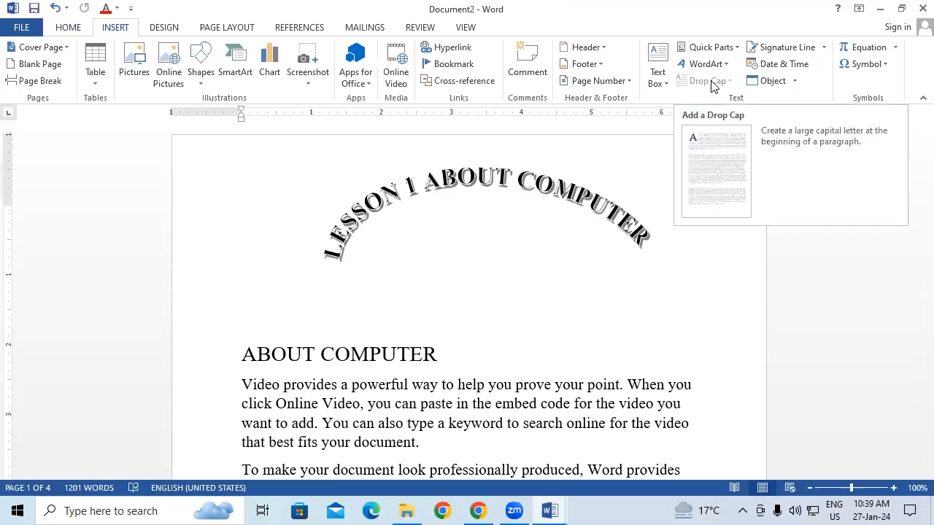
scroll(391, 355, "down", 3)
scroll(391, 355, "down", 2)
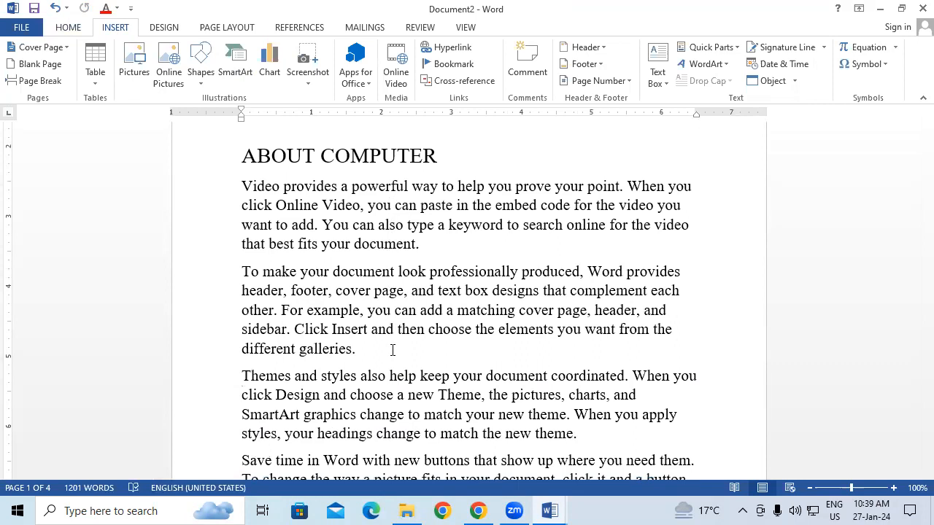
scroll(392, 351, "down", 1)
left_click_drag(243, 352, 582, 416)
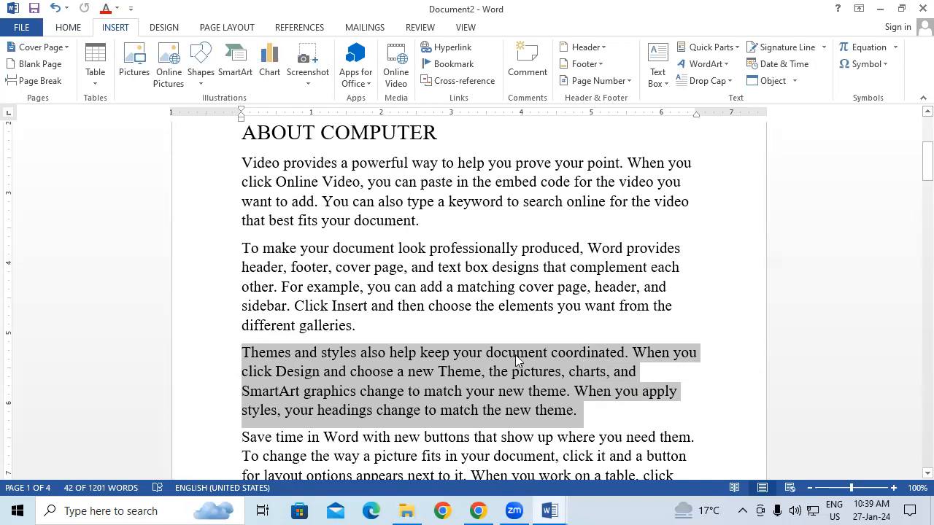
left_click(717, 85)
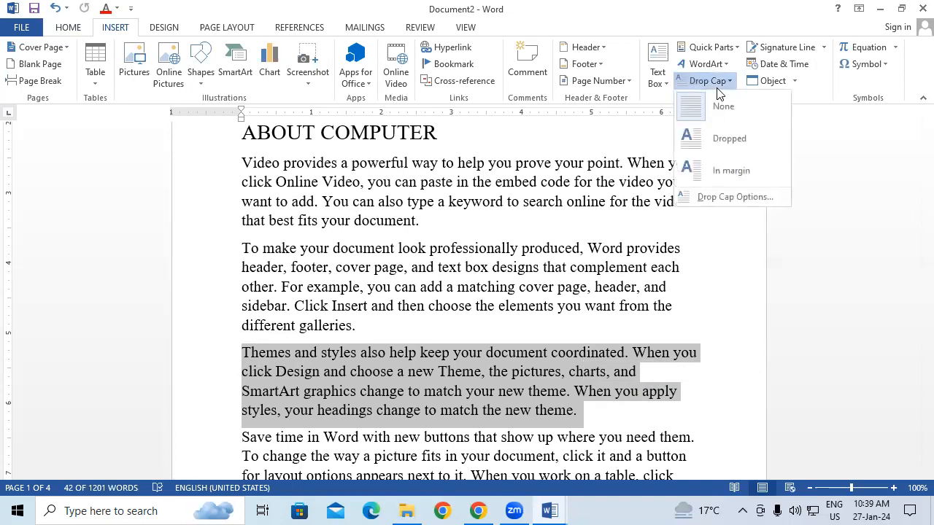
left_click(722, 138)
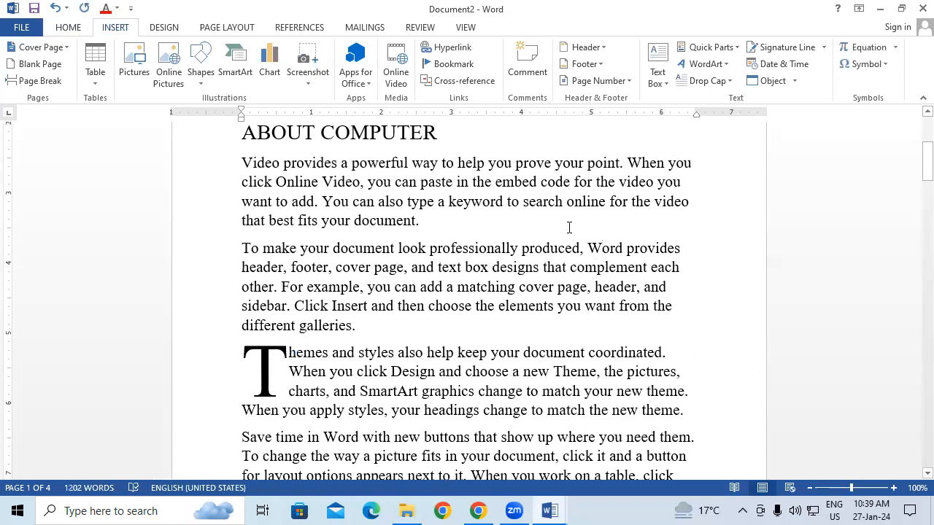
Add an In margin drop cap to the paragraph beginning "Save time in Word" and deselect it
scroll(569, 227, "down", 3)
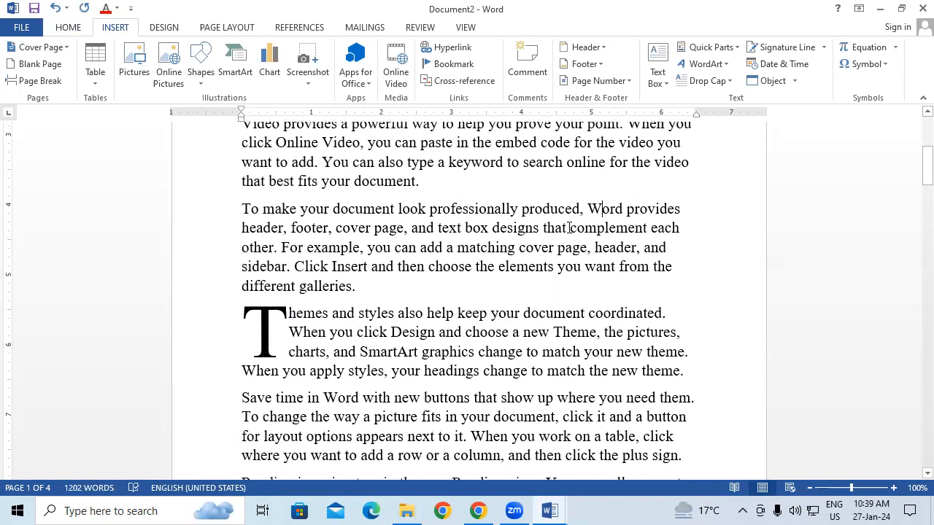
left_click_drag(243, 319, 689, 382)
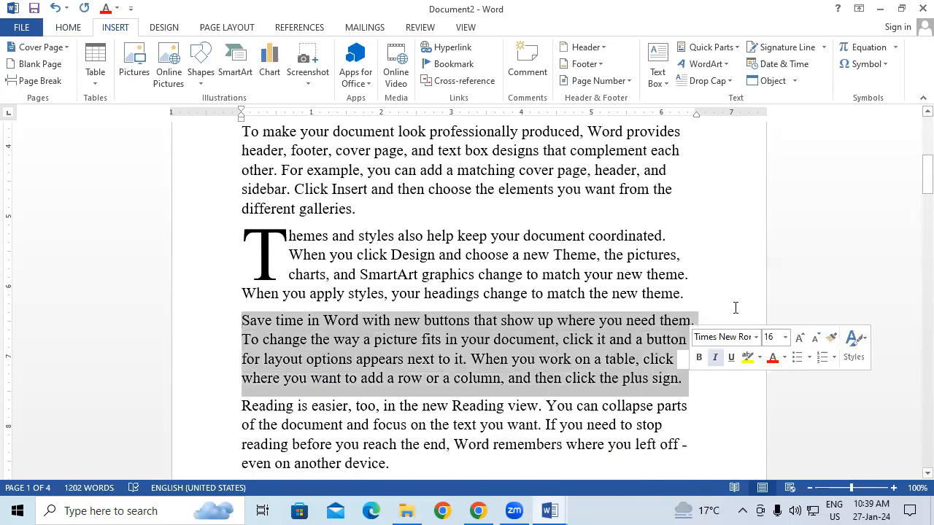
left_click(708, 81)
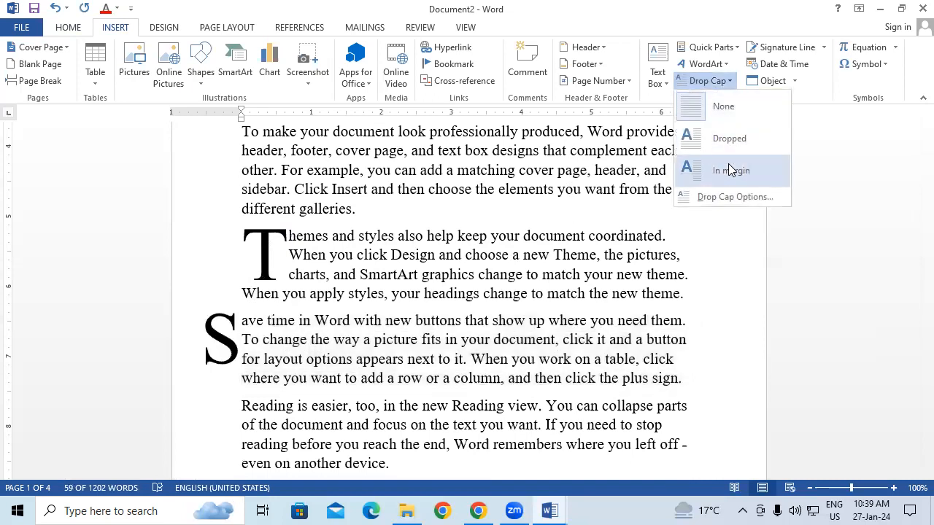
left_click(728, 163)
left_click(351, 359)
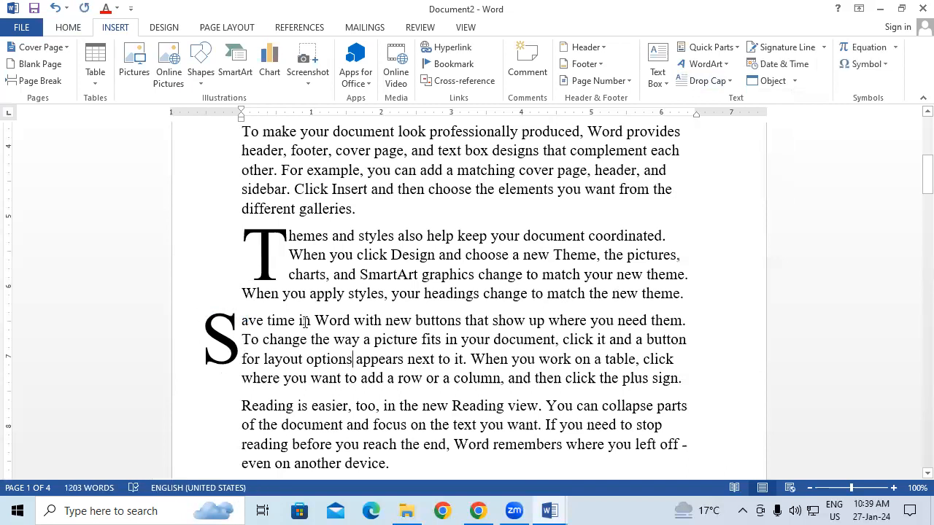
Add a Dropped style drop cap to the paragraph beginning "Reading is easier, too" and deselect it
scroll(333, 365, "down", 2)
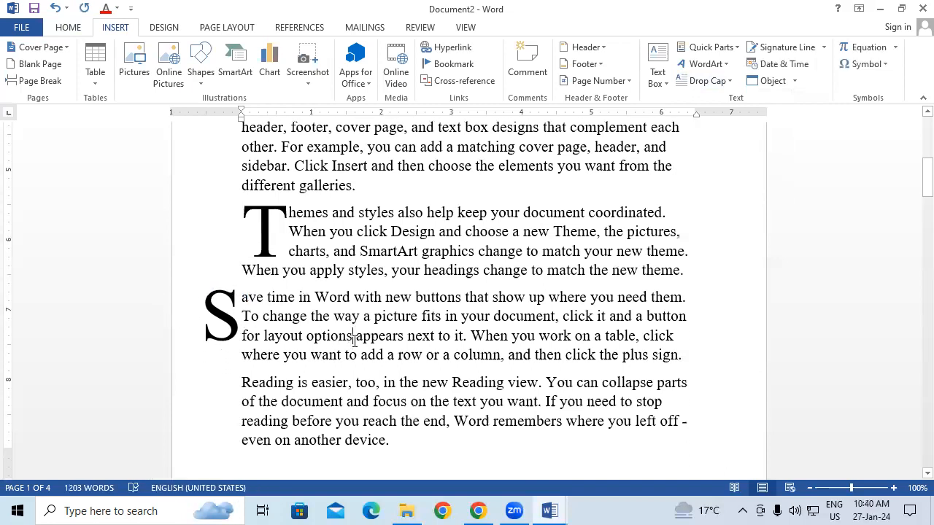
left_click_drag(242, 313, 475, 380)
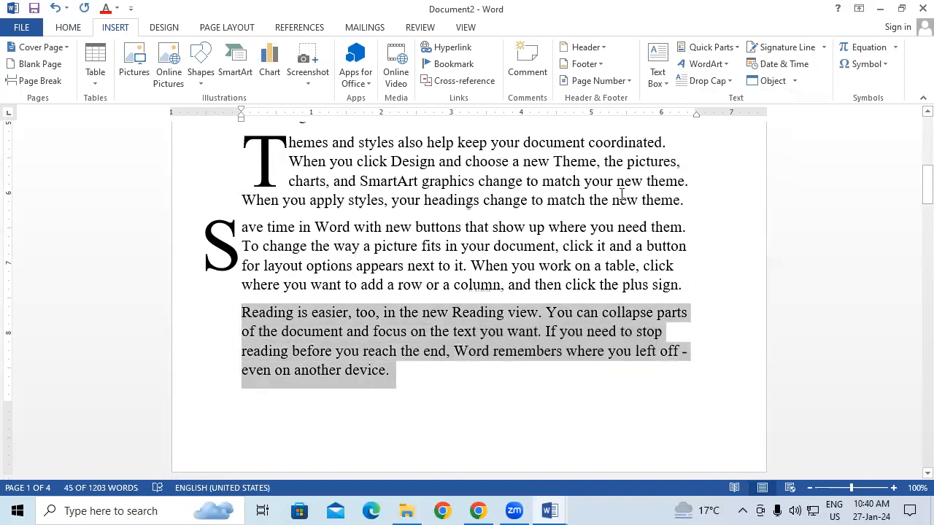
left_click(470, 246)
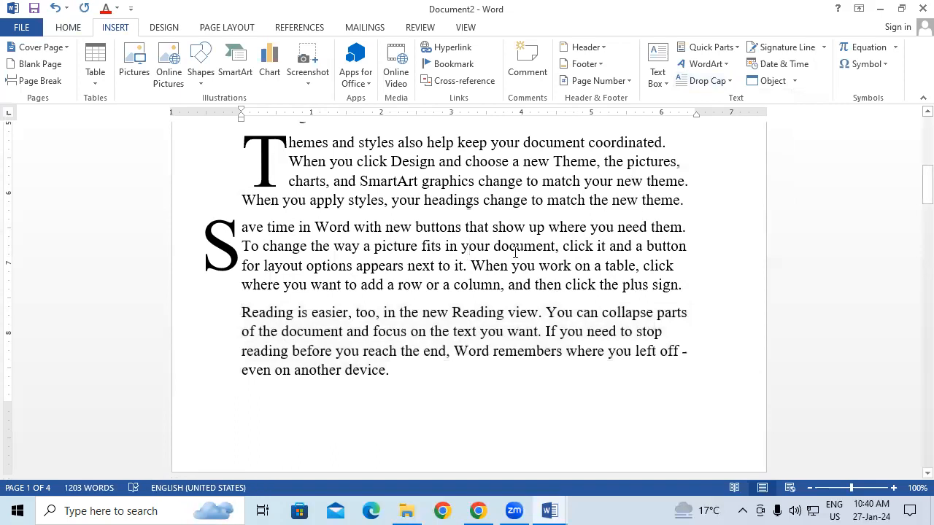
left_click_drag(243, 312, 419, 386)
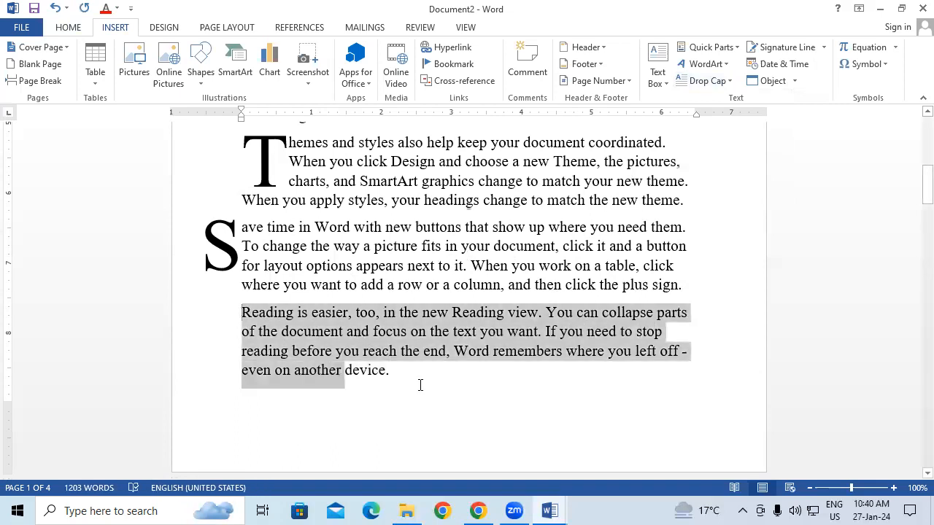
left_click(712, 81)
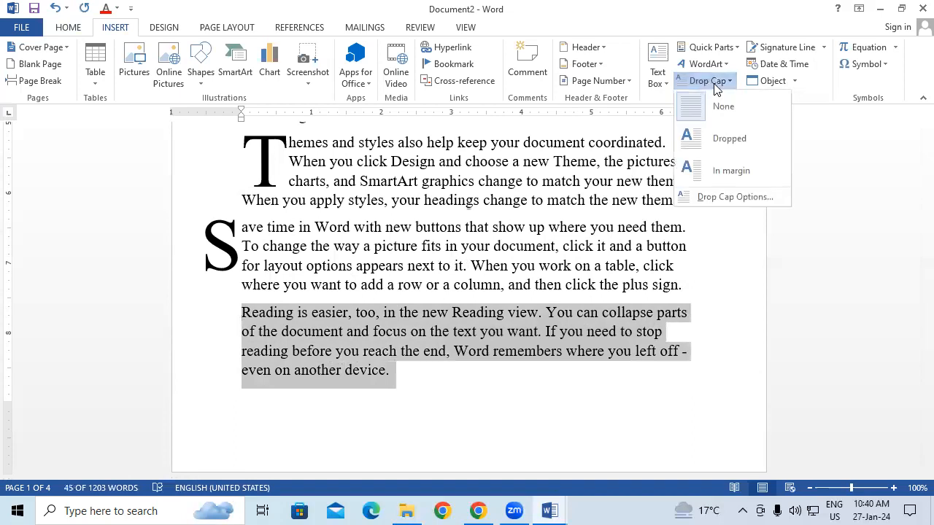
left_click(726, 143)
left_click(564, 246)
Shift the "Save time in Word" paragraph with its margin drop cap slightly to the right
scroll(340, 198, "up", 1)
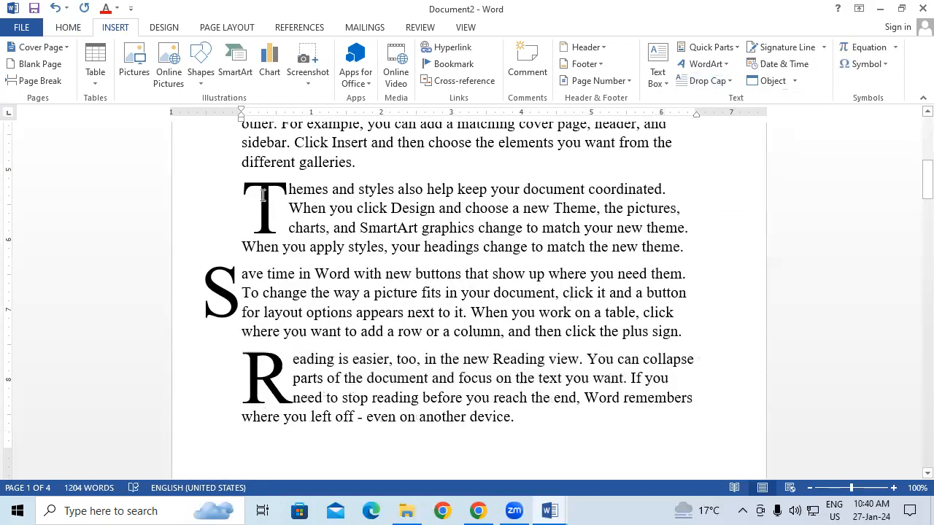
double_click(289, 188)
left_click(312, 292)
left_click_drag(244, 273, 254, 276)
left_click(321, 333)
left_click_drag(298, 360, 306, 361)
left_click(392, 372)
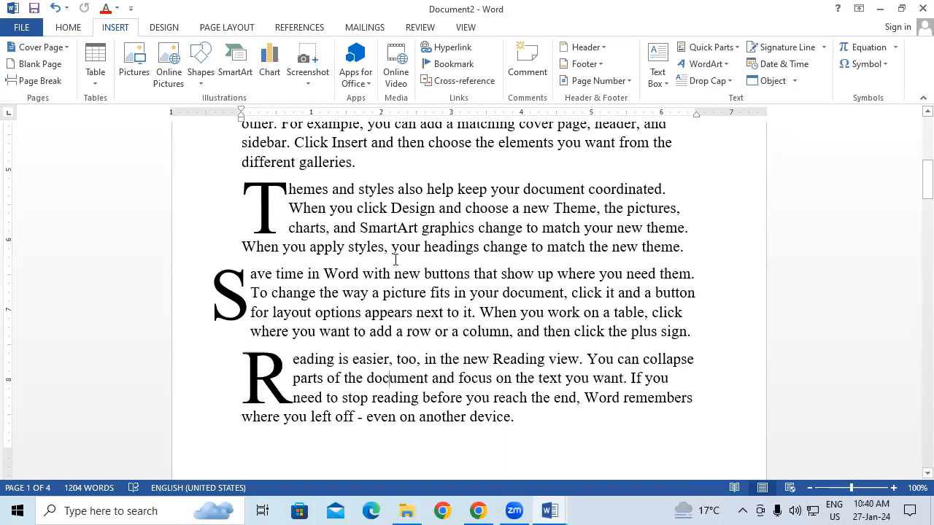
scroll(397, 257, "up", 1)
scroll(398, 257, "up", 3)
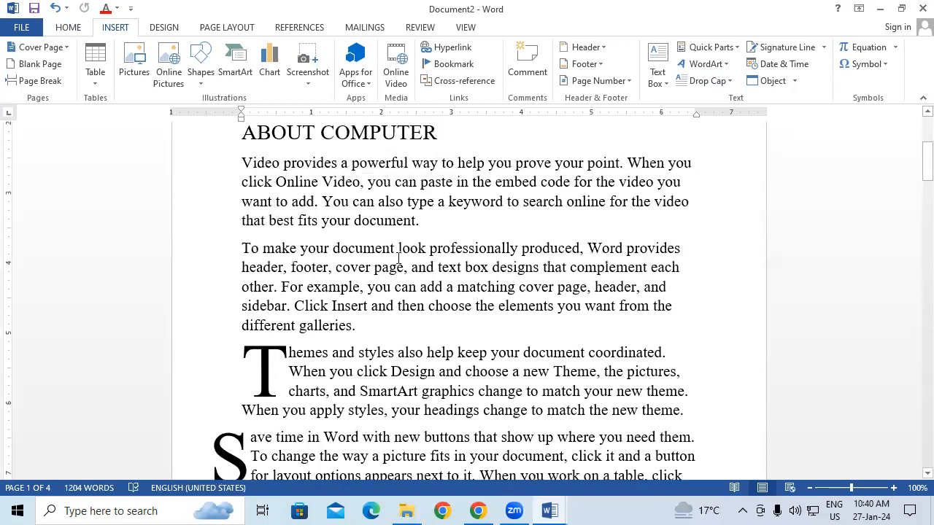